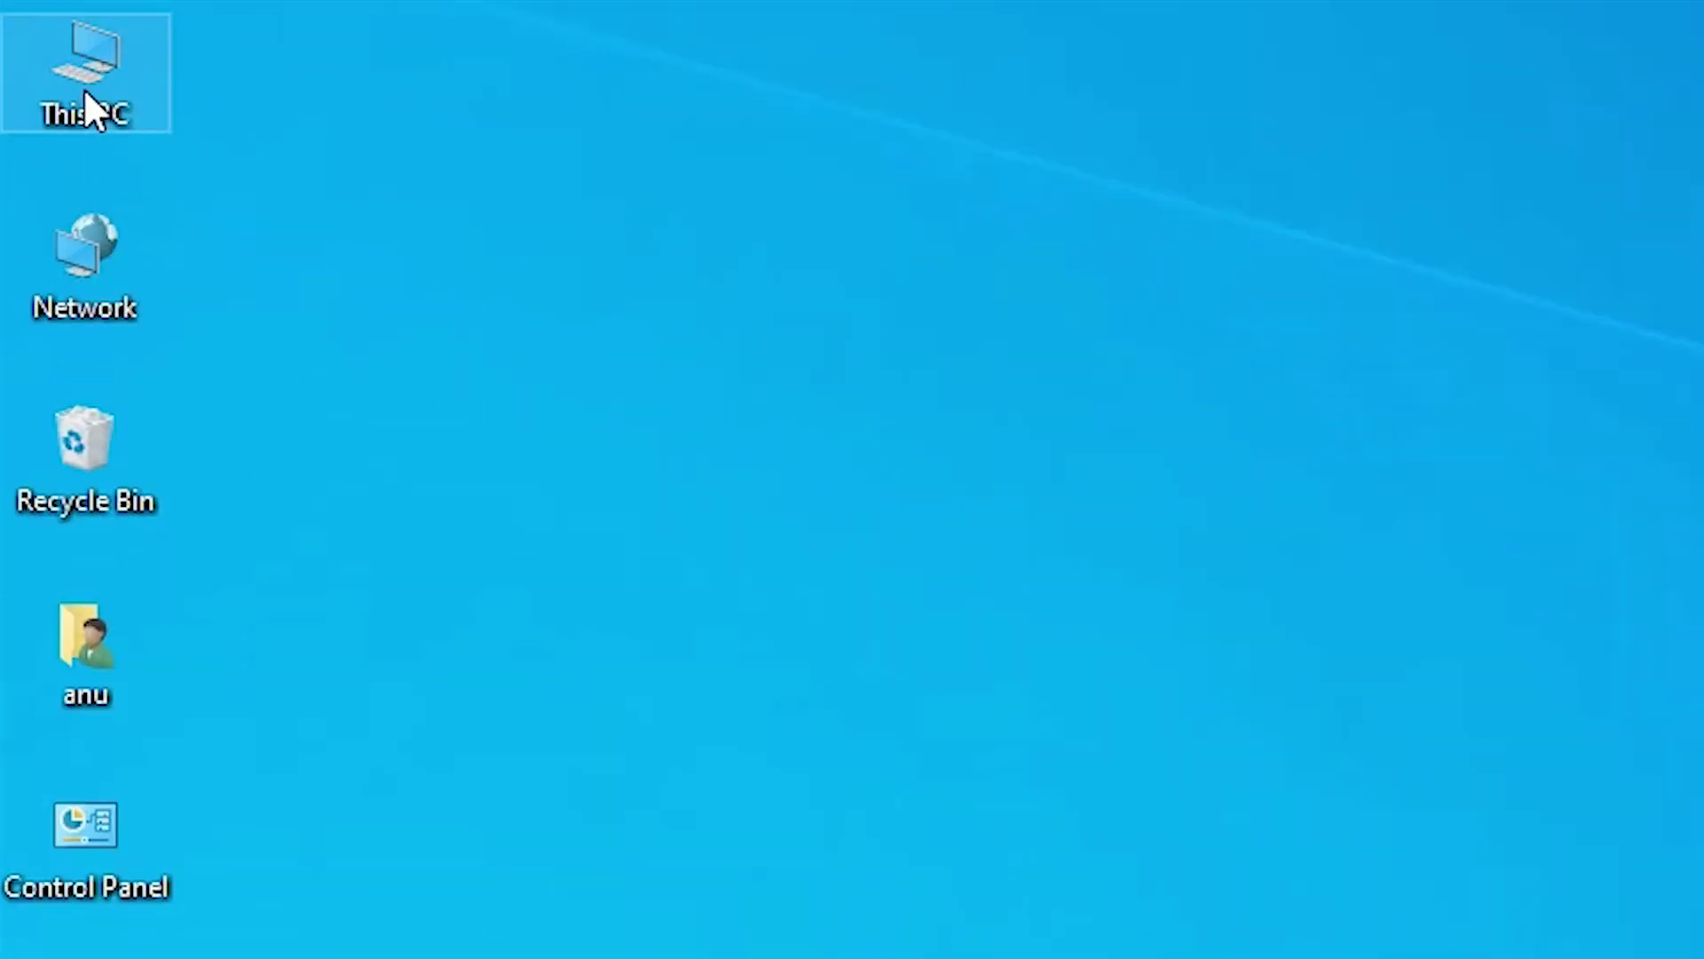
- Confirm This PC's About page shows a 64-bit system type (i7-6700K, 8 GB RAM), then close Settings
{"action": "right_click", "coordinate": [84, 88]}
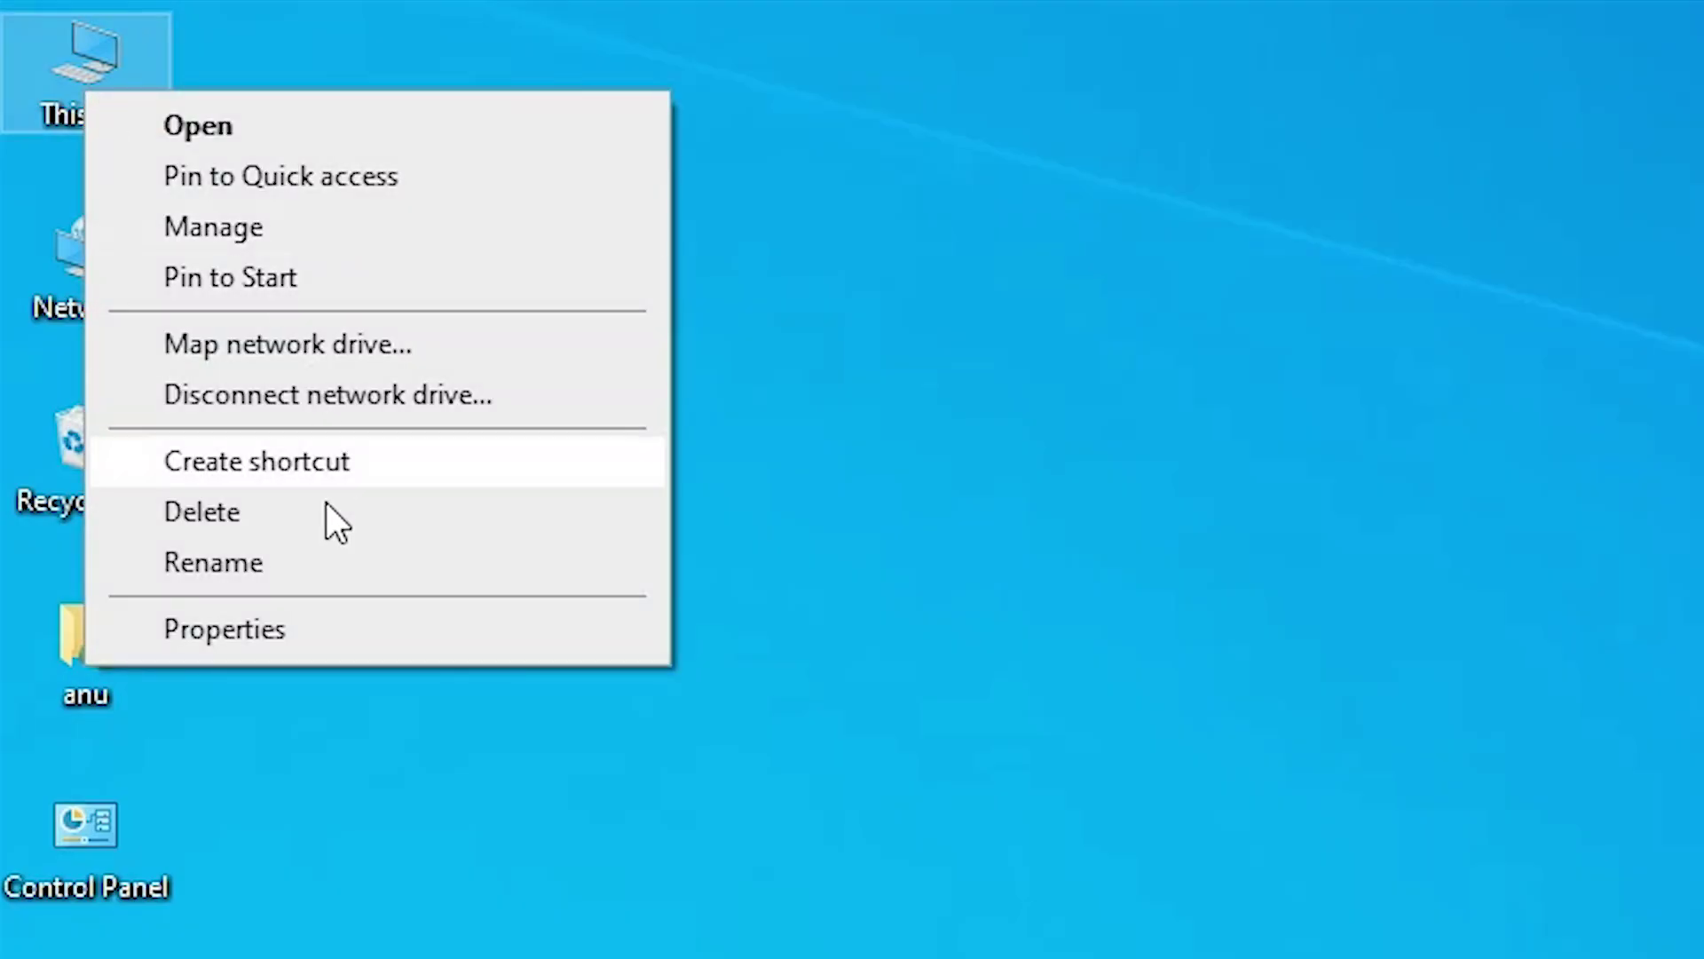
{"action": "left_click", "coordinate": [282, 641]}
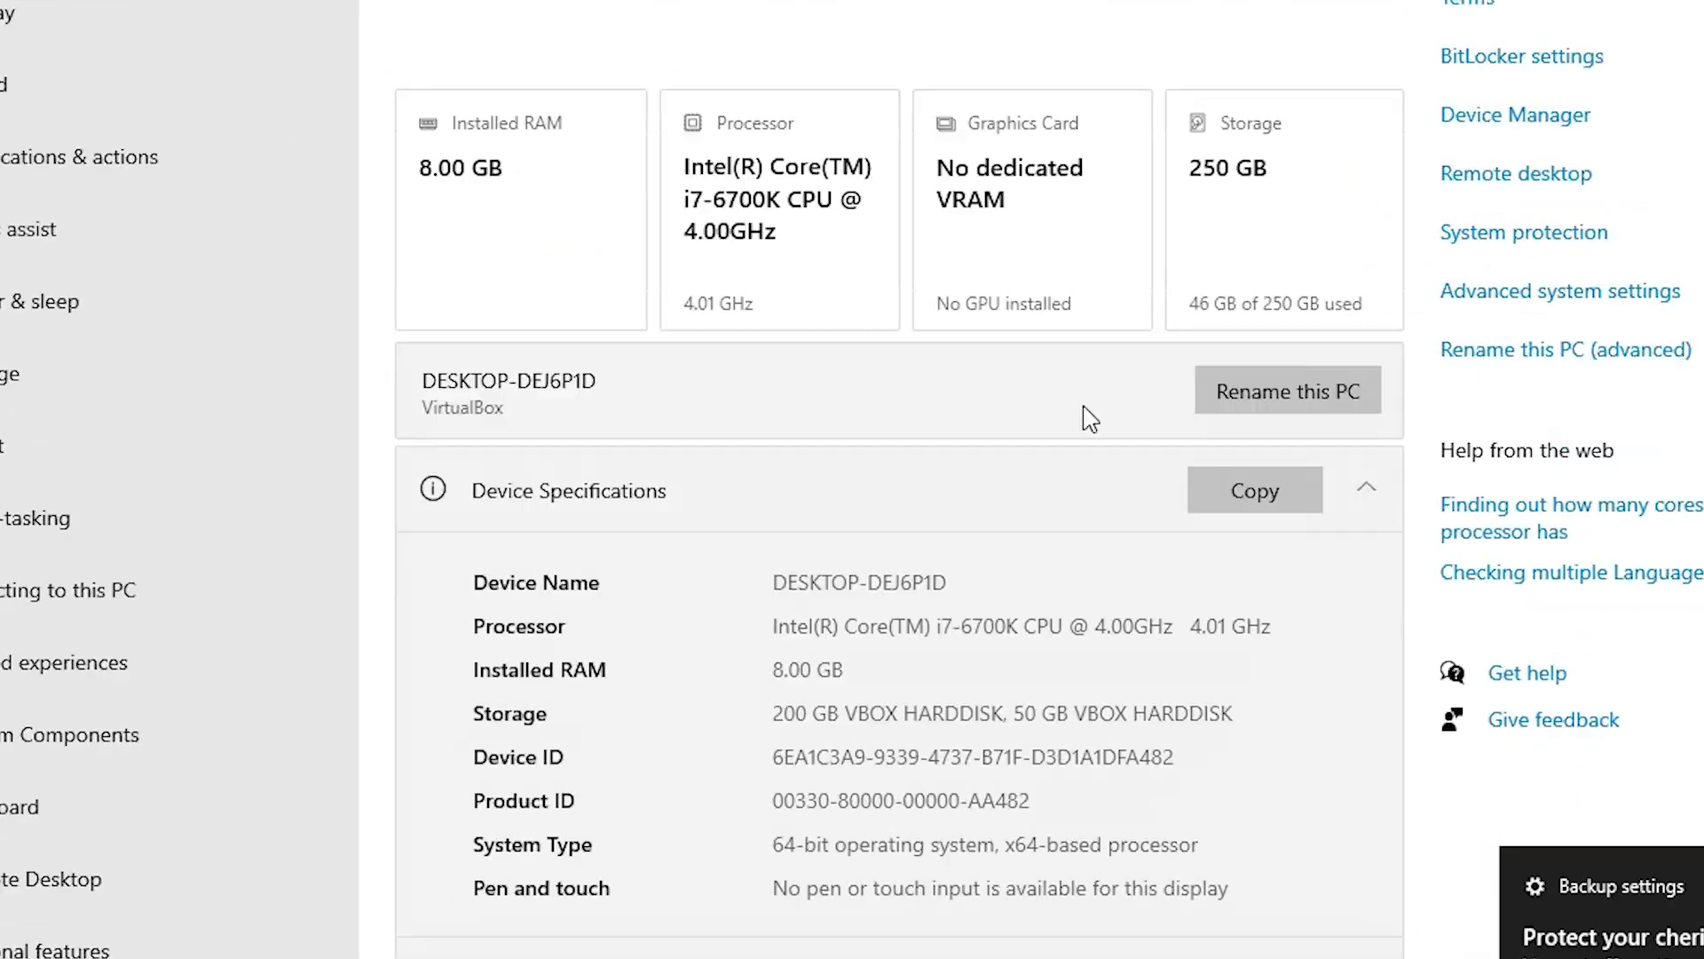
{"action": "scroll", "coordinate": [1014, 706], "scroll_direction": "down", "scroll_amount": 3}
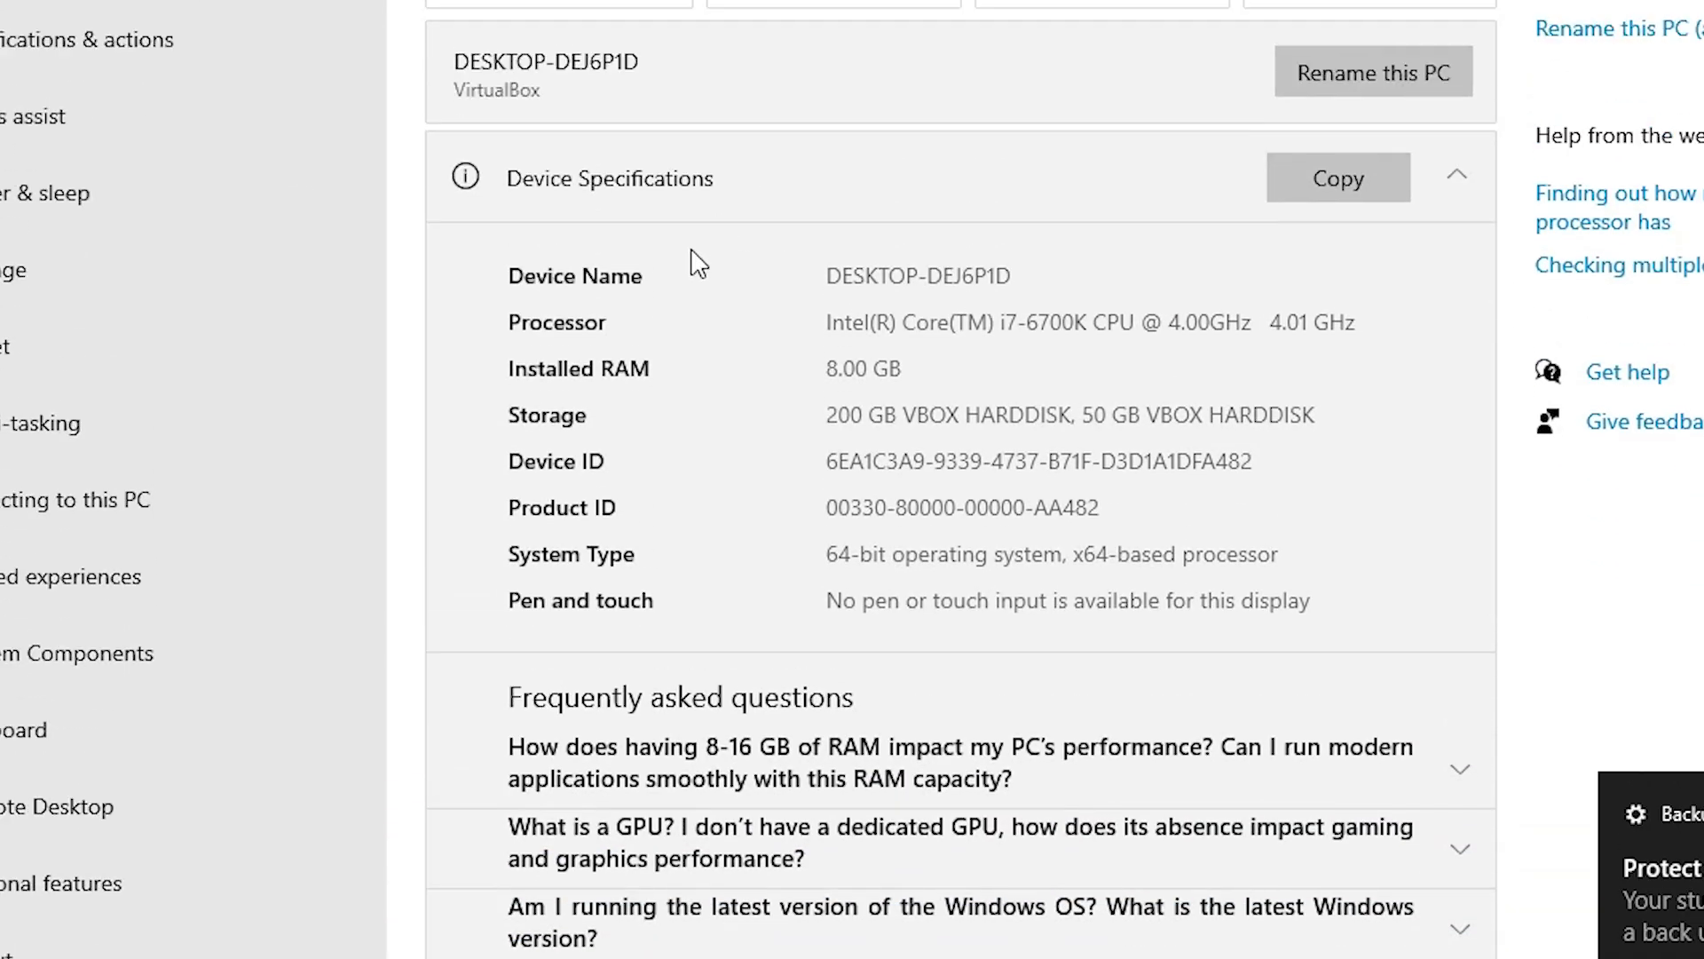
{"action": "scroll", "coordinate": [680, 238], "scroll_direction": "down", "scroll_amount": 2}
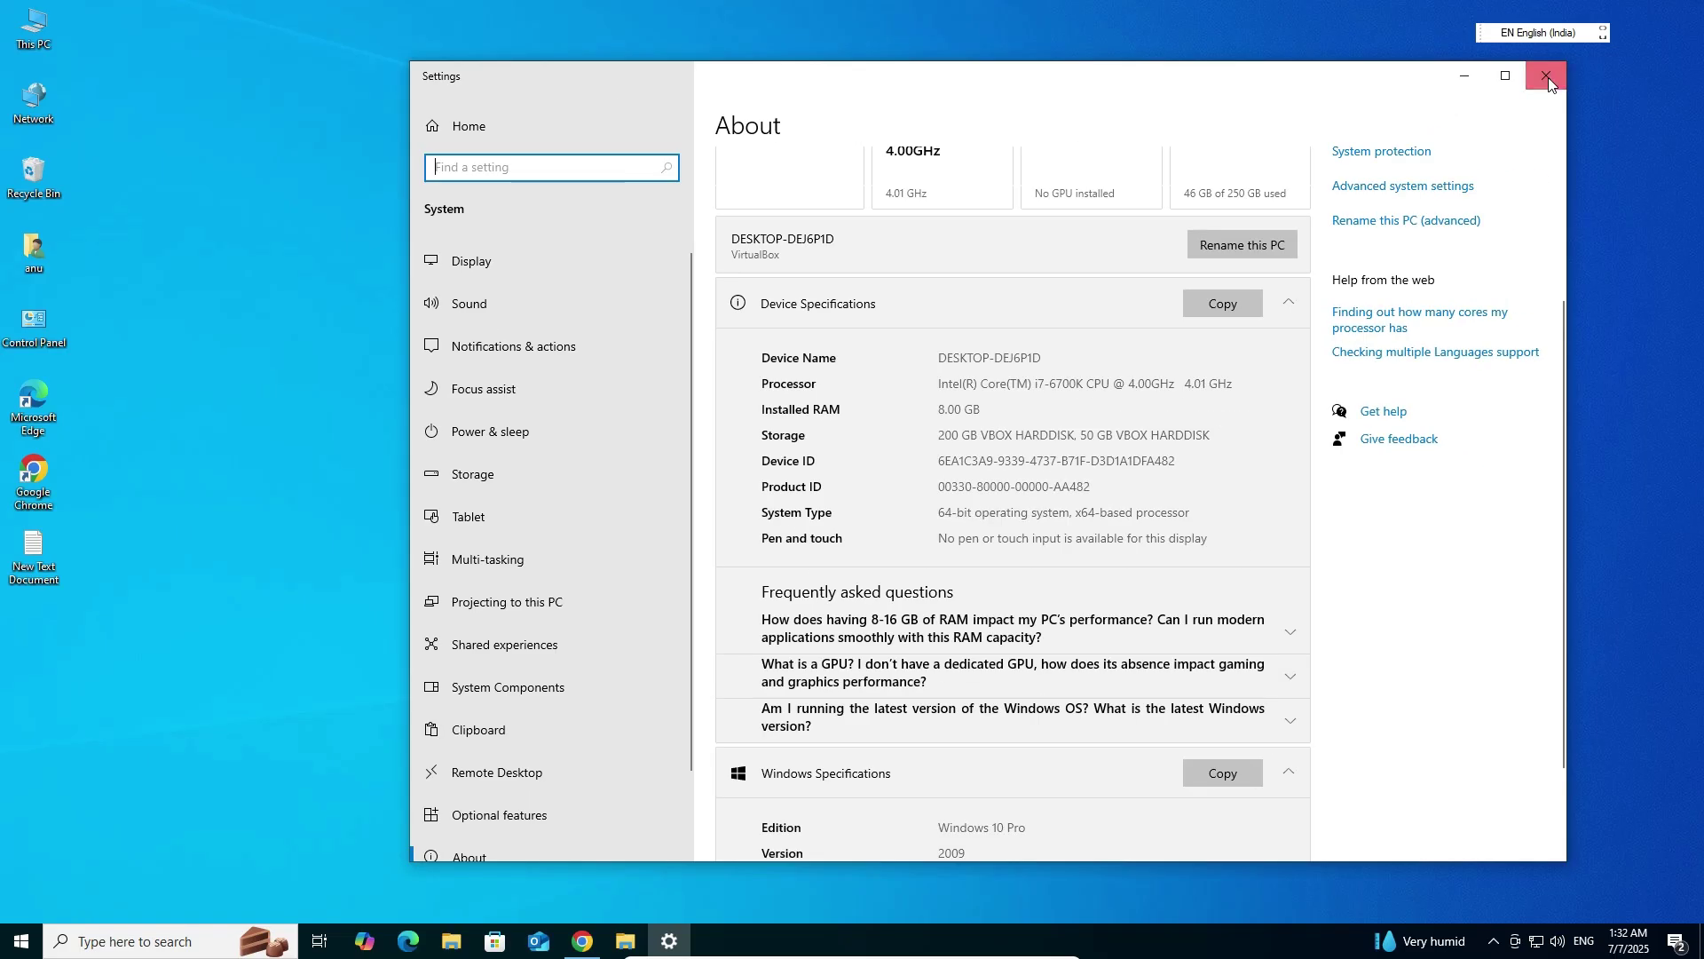
{"action": "left_click", "coordinate": [1548, 76]}
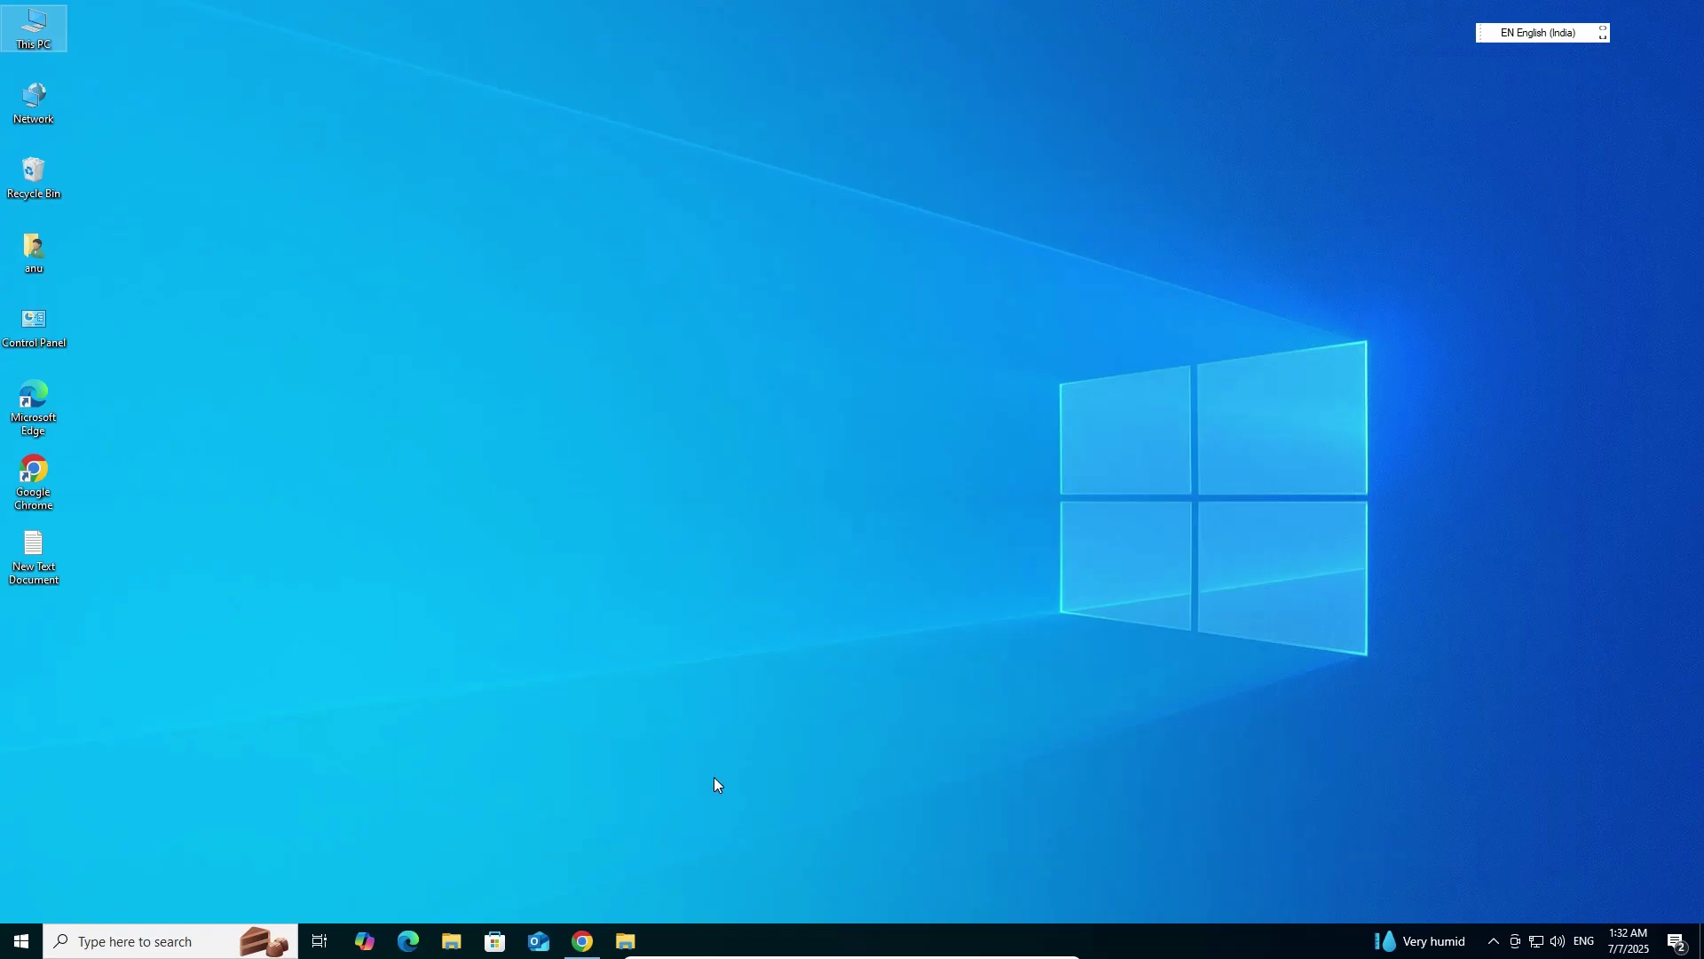
- Open the first HP result for the M1132 MFP driver search in a new Chrome tab
{"action": "left_click", "coordinate": [583, 939]}
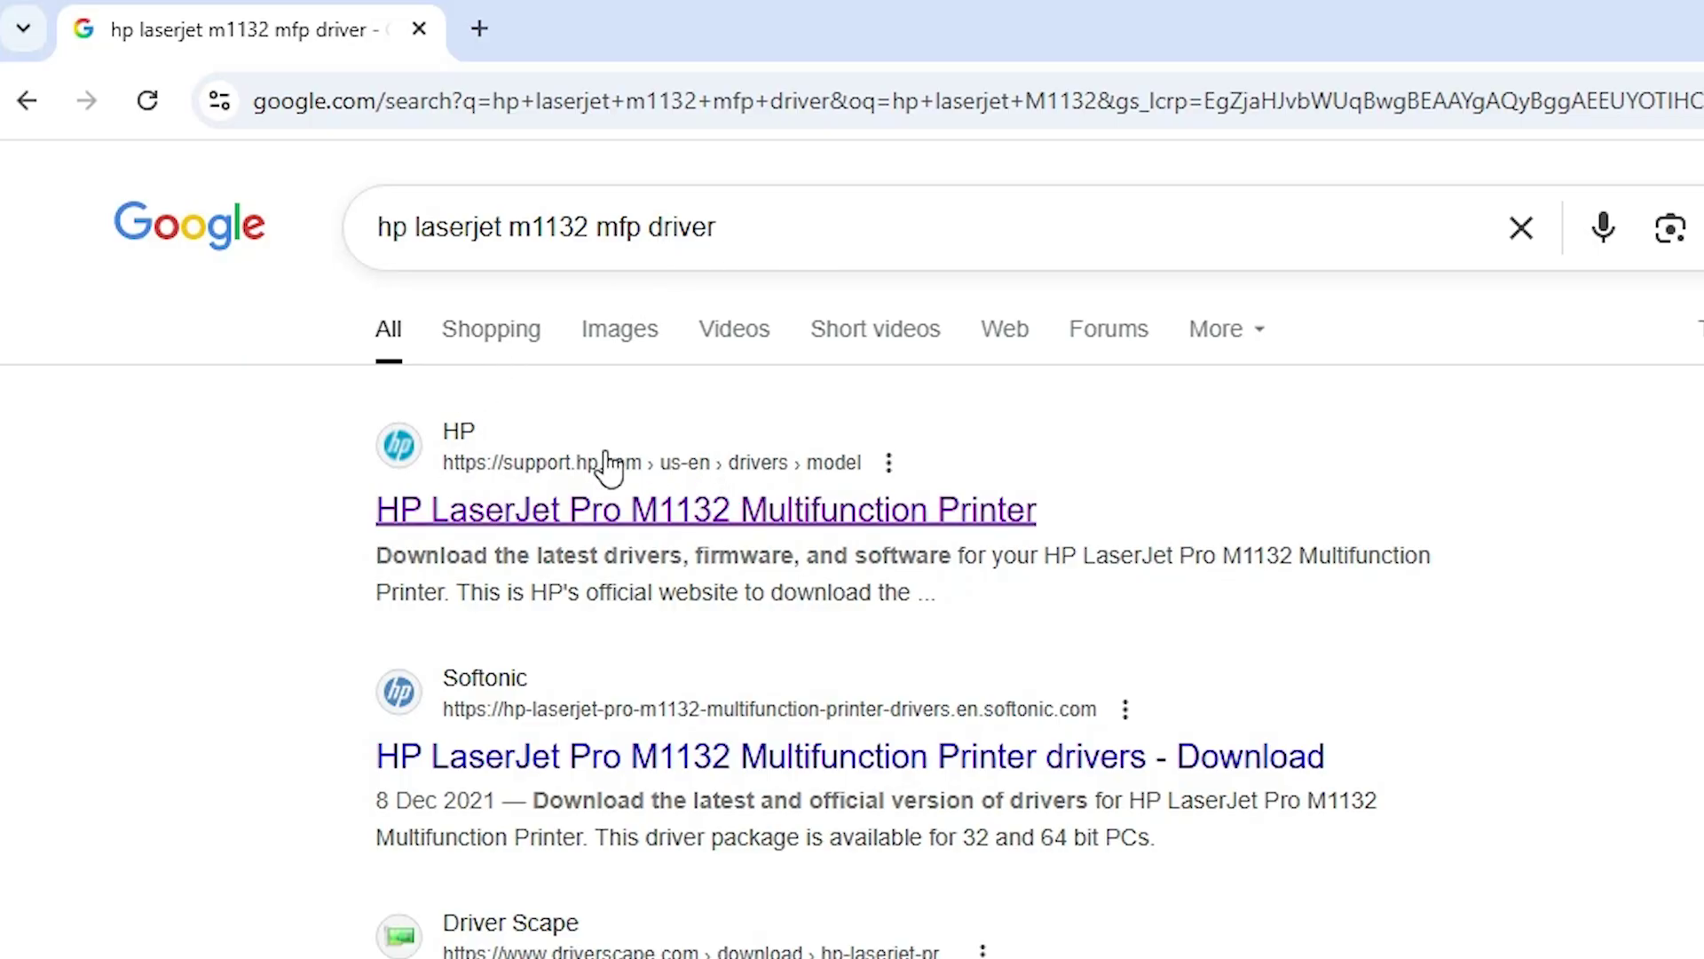
{"action": "right_click", "coordinate": [728, 513]}
{"action": "left_click", "coordinate": [883, 558]}
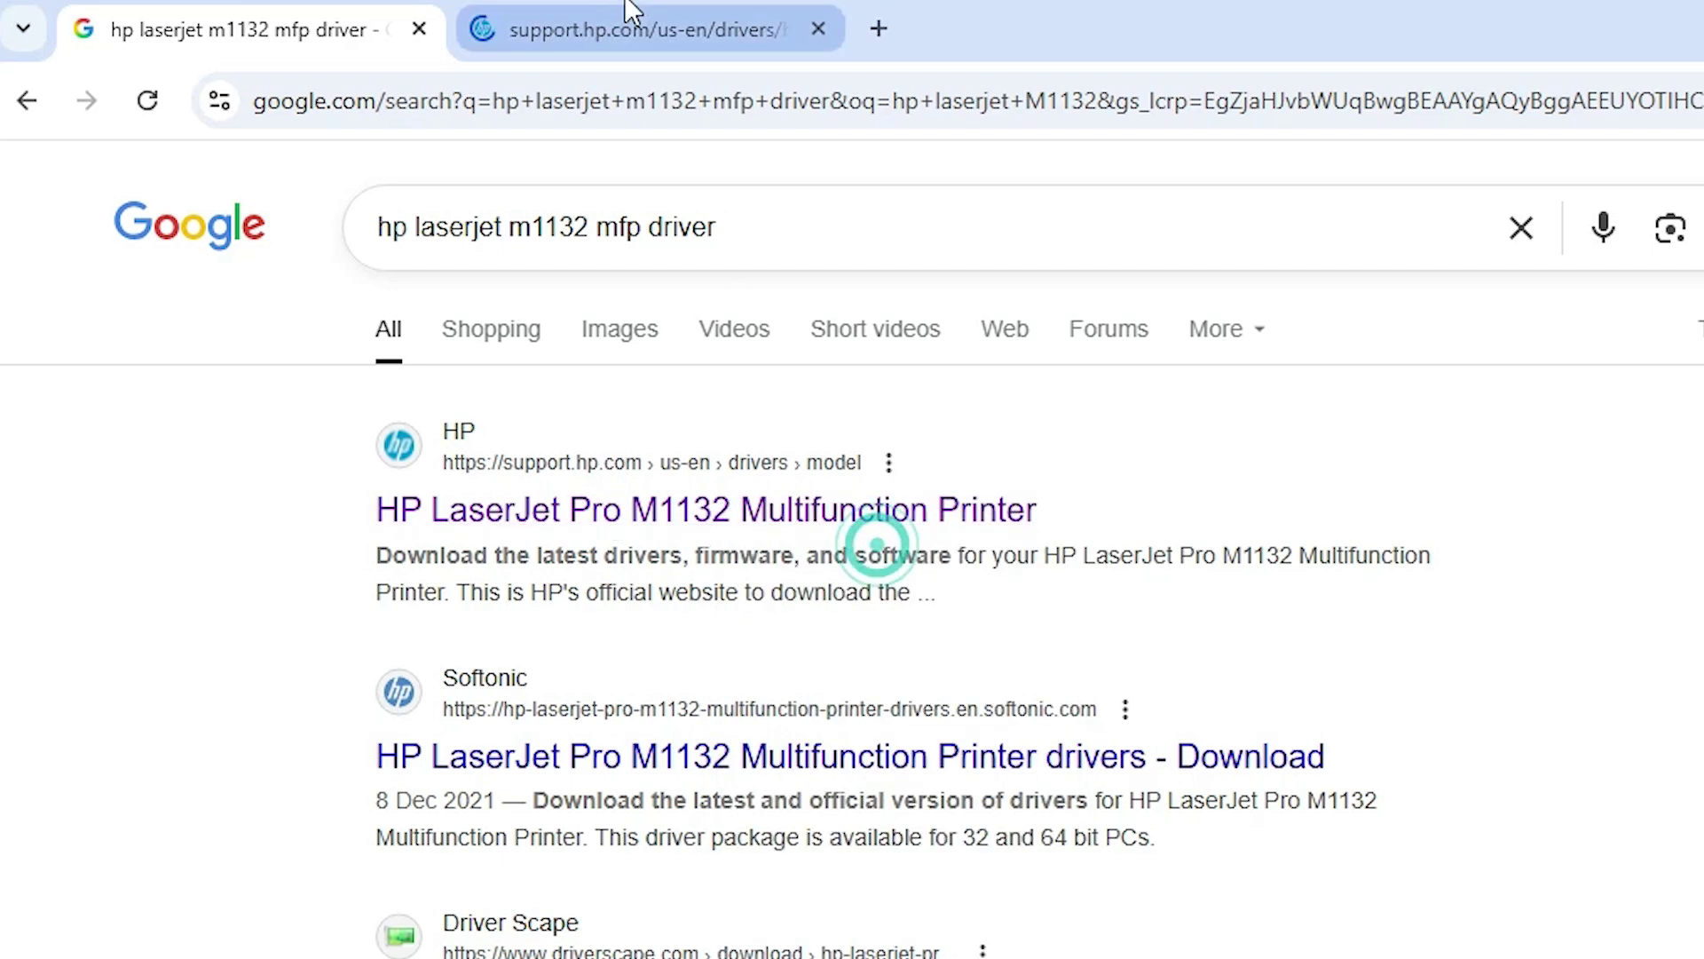
- On the HP driver page, review the printer name and the detected 64-bit system type
{"action": "left_click", "coordinate": [627, 12]}
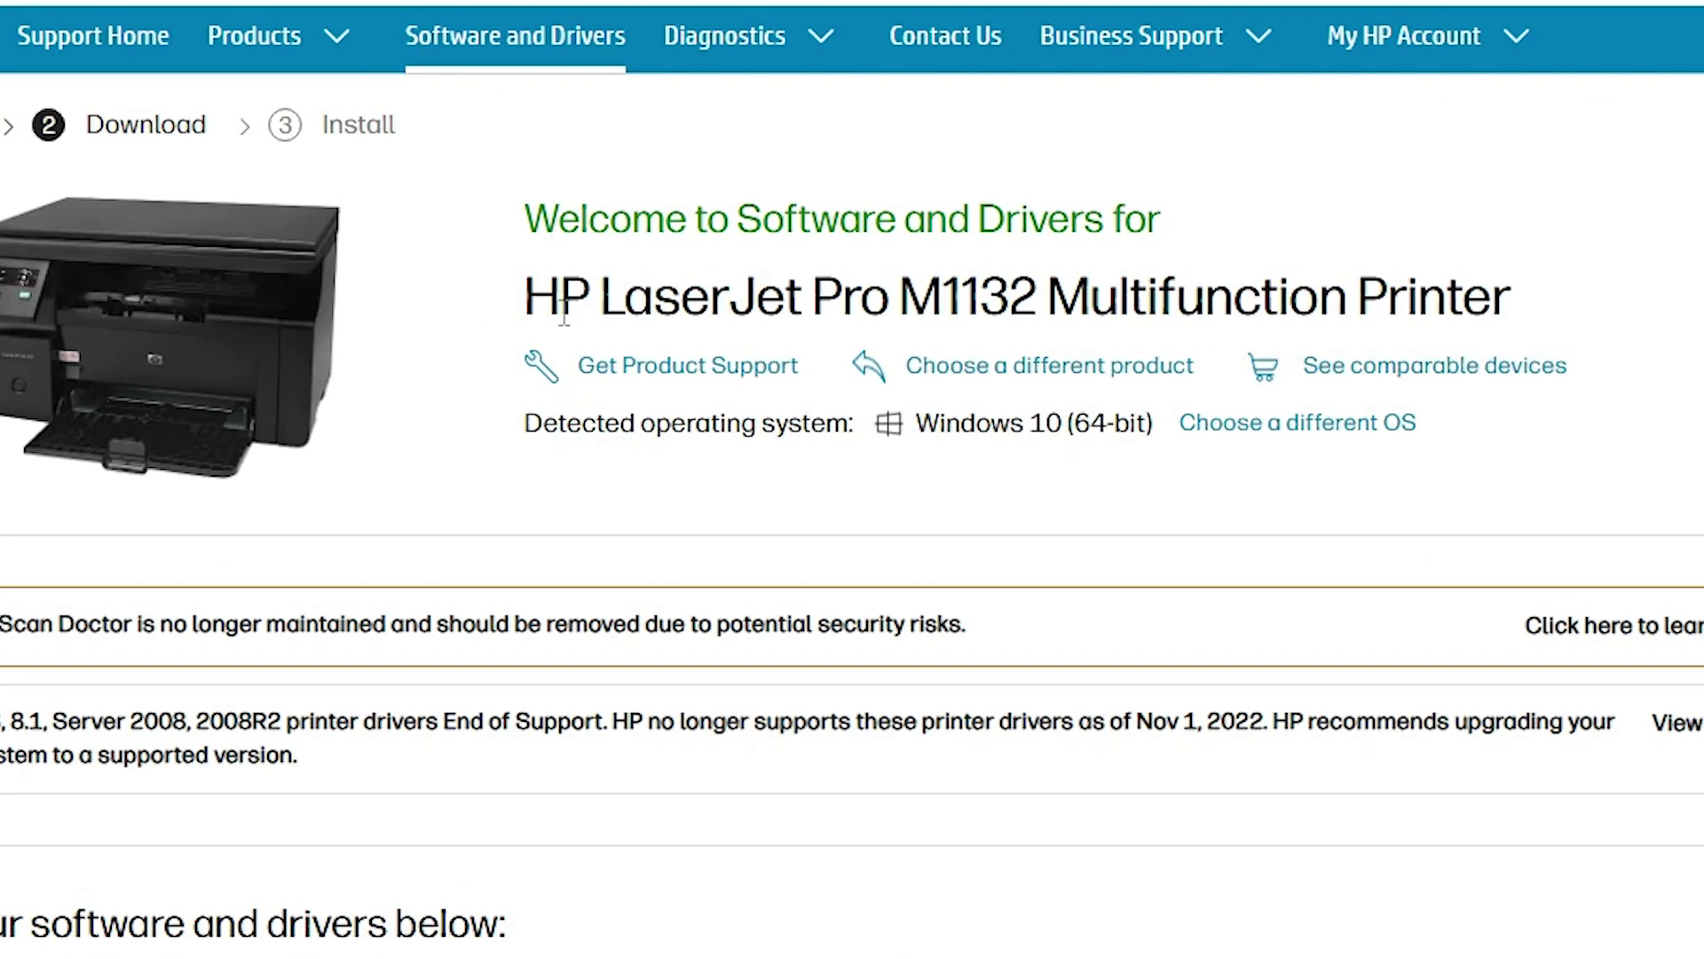
{"action": "left_click_drag", "start_coordinate": [563, 315], "coordinate": [1541, 313]}
{"action": "left_click", "coordinate": [1545, 312]}
{"action": "left_click_drag", "start_coordinate": [1076, 435], "coordinate": [944, 424]}
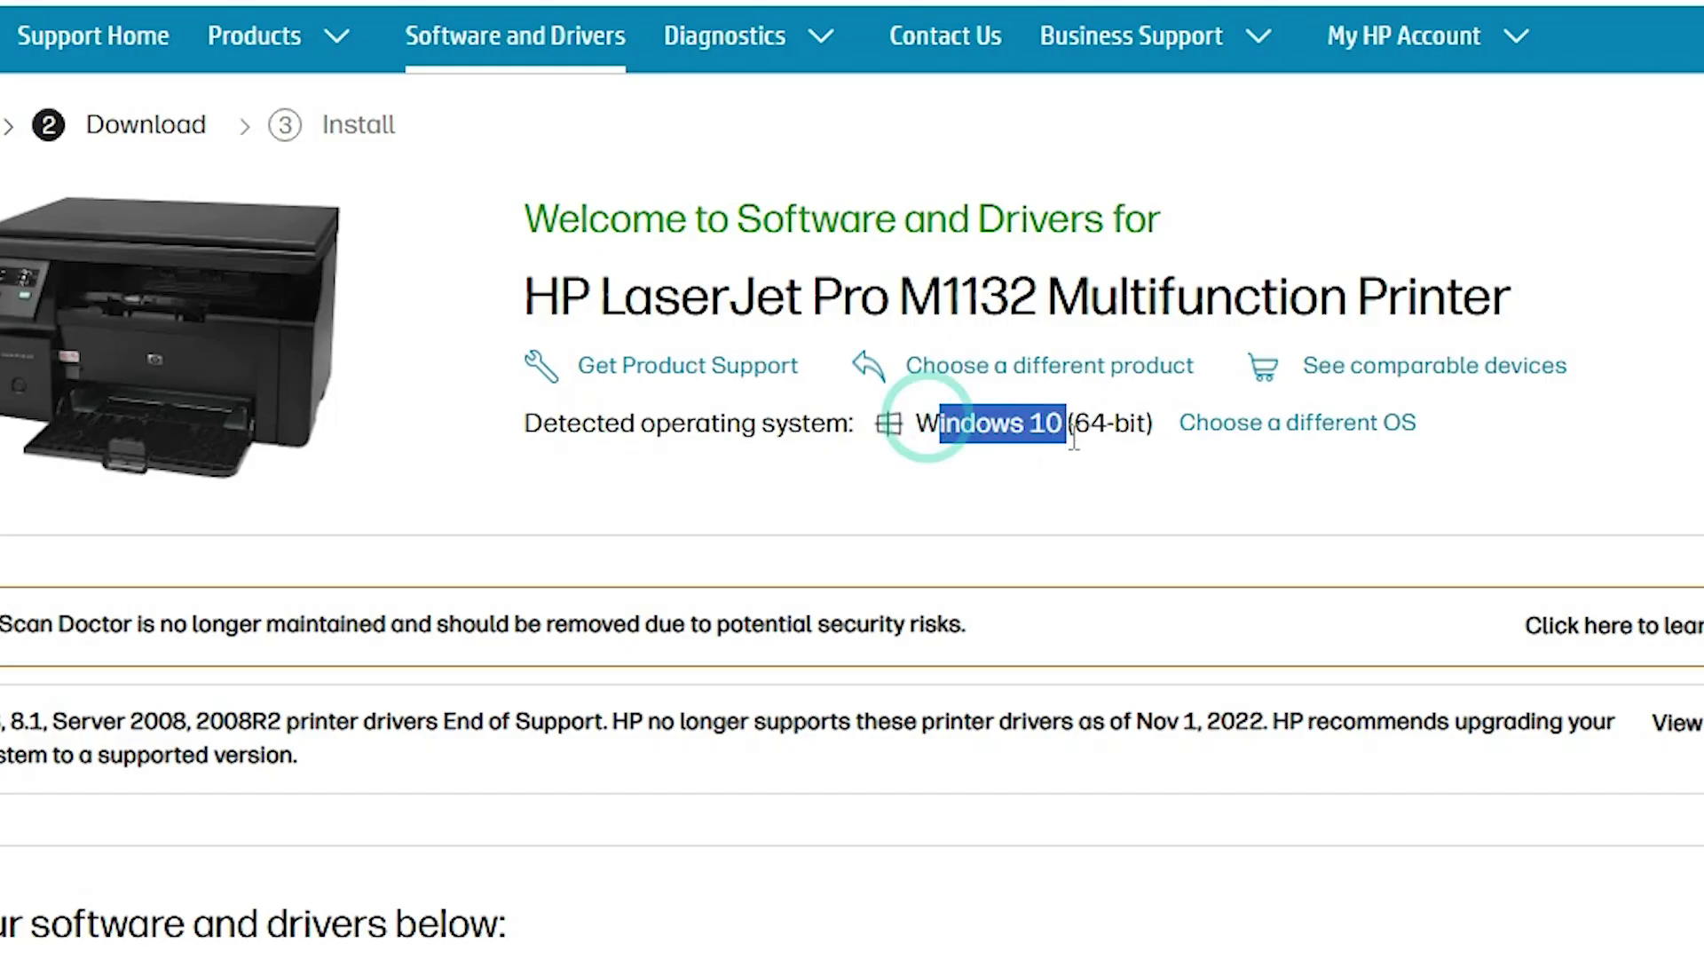
- Verify the operating system and version dropdowns show Windows 10 (64-bit), then close the dialog
{"action": "left_click", "coordinate": [1318, 427]}
{"action": "left_click", "coordinate": [727, 457]}
{"action": "left_click", "coordinate": [1194, 147]}
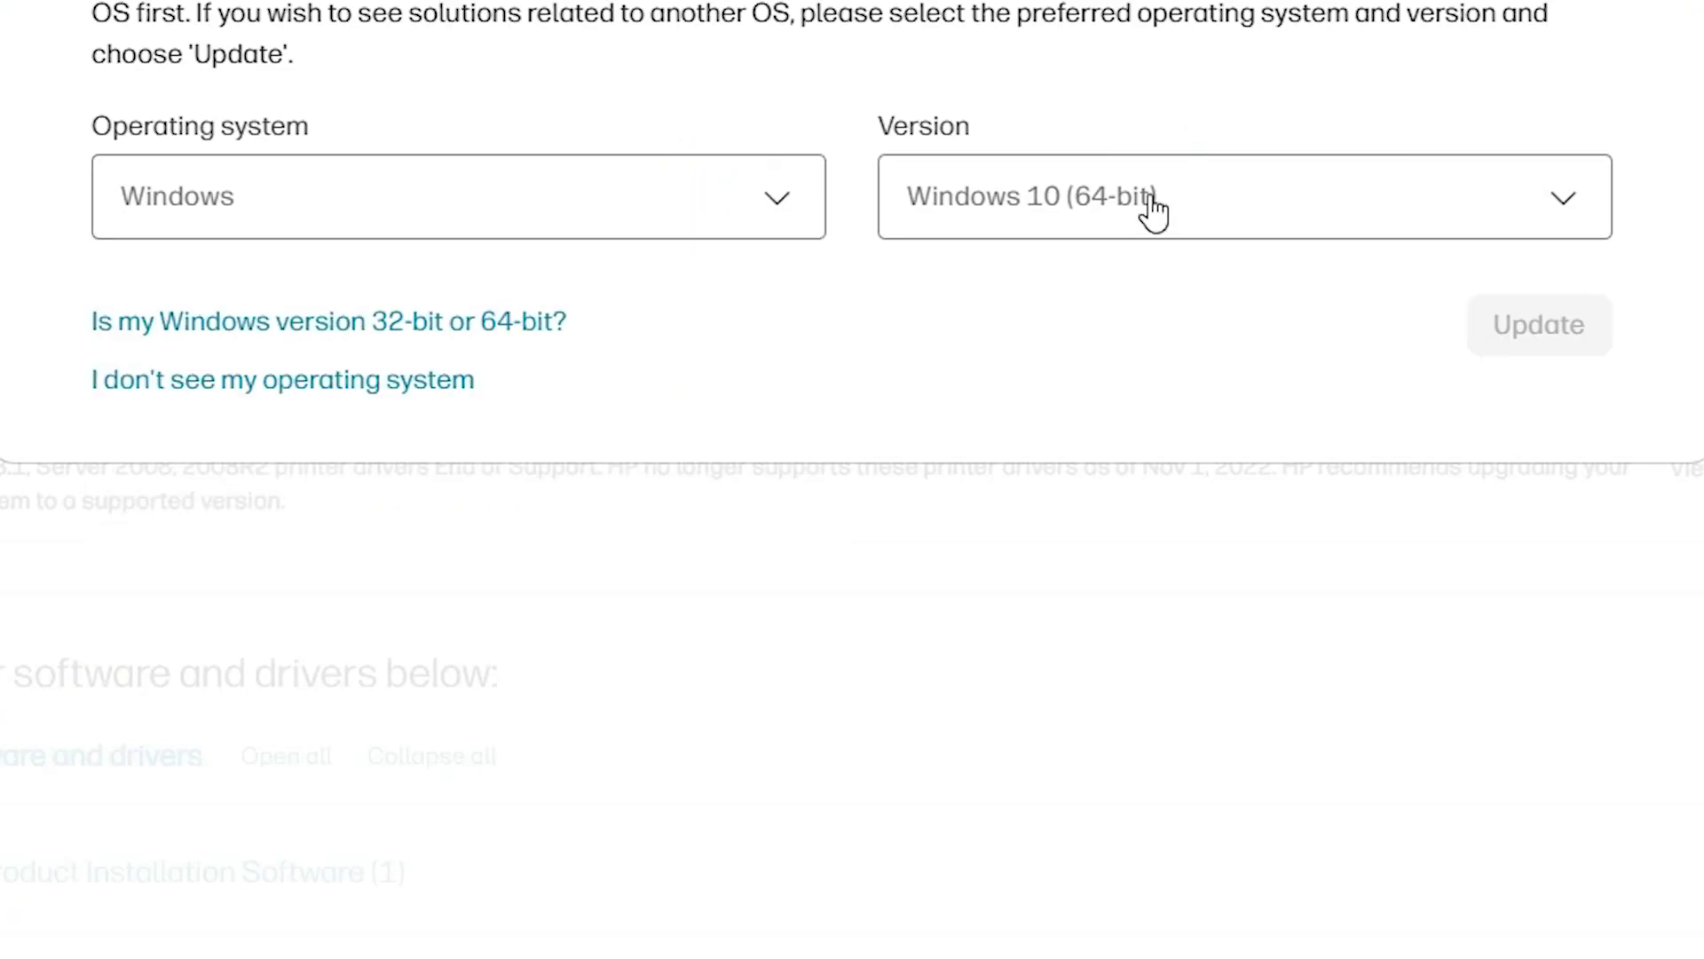
{"action": "left_click", "coordinate": [1147, 206]}
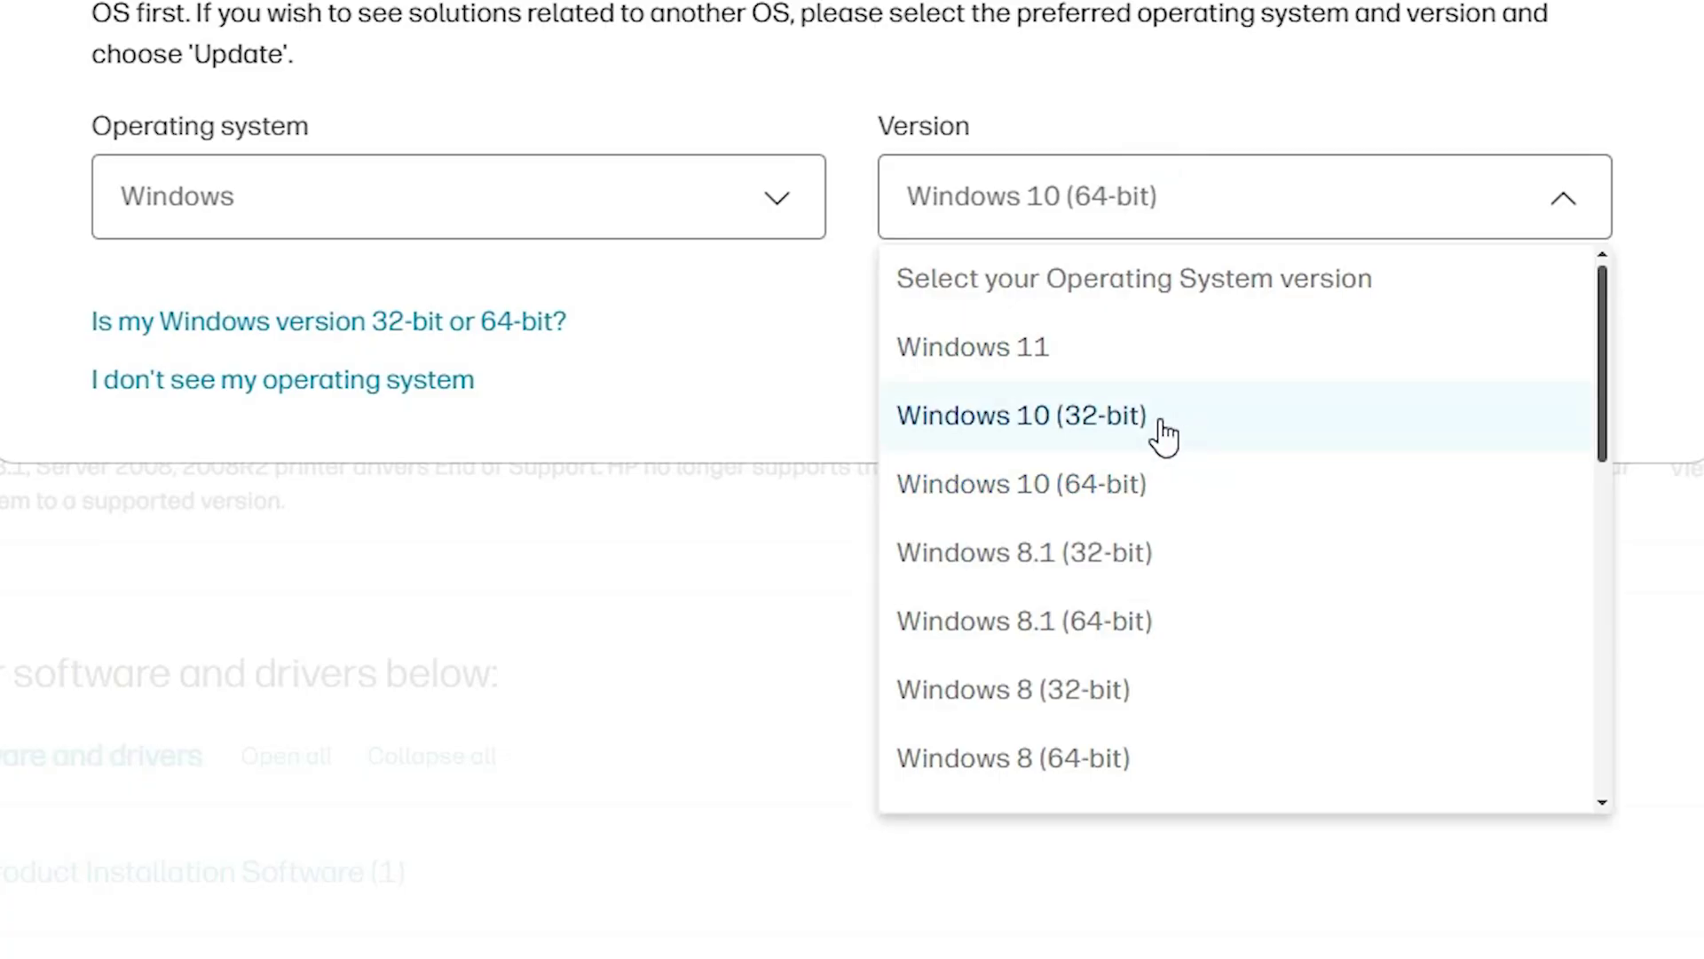
{"action": "left_click", "coordinate": [681, 333]}
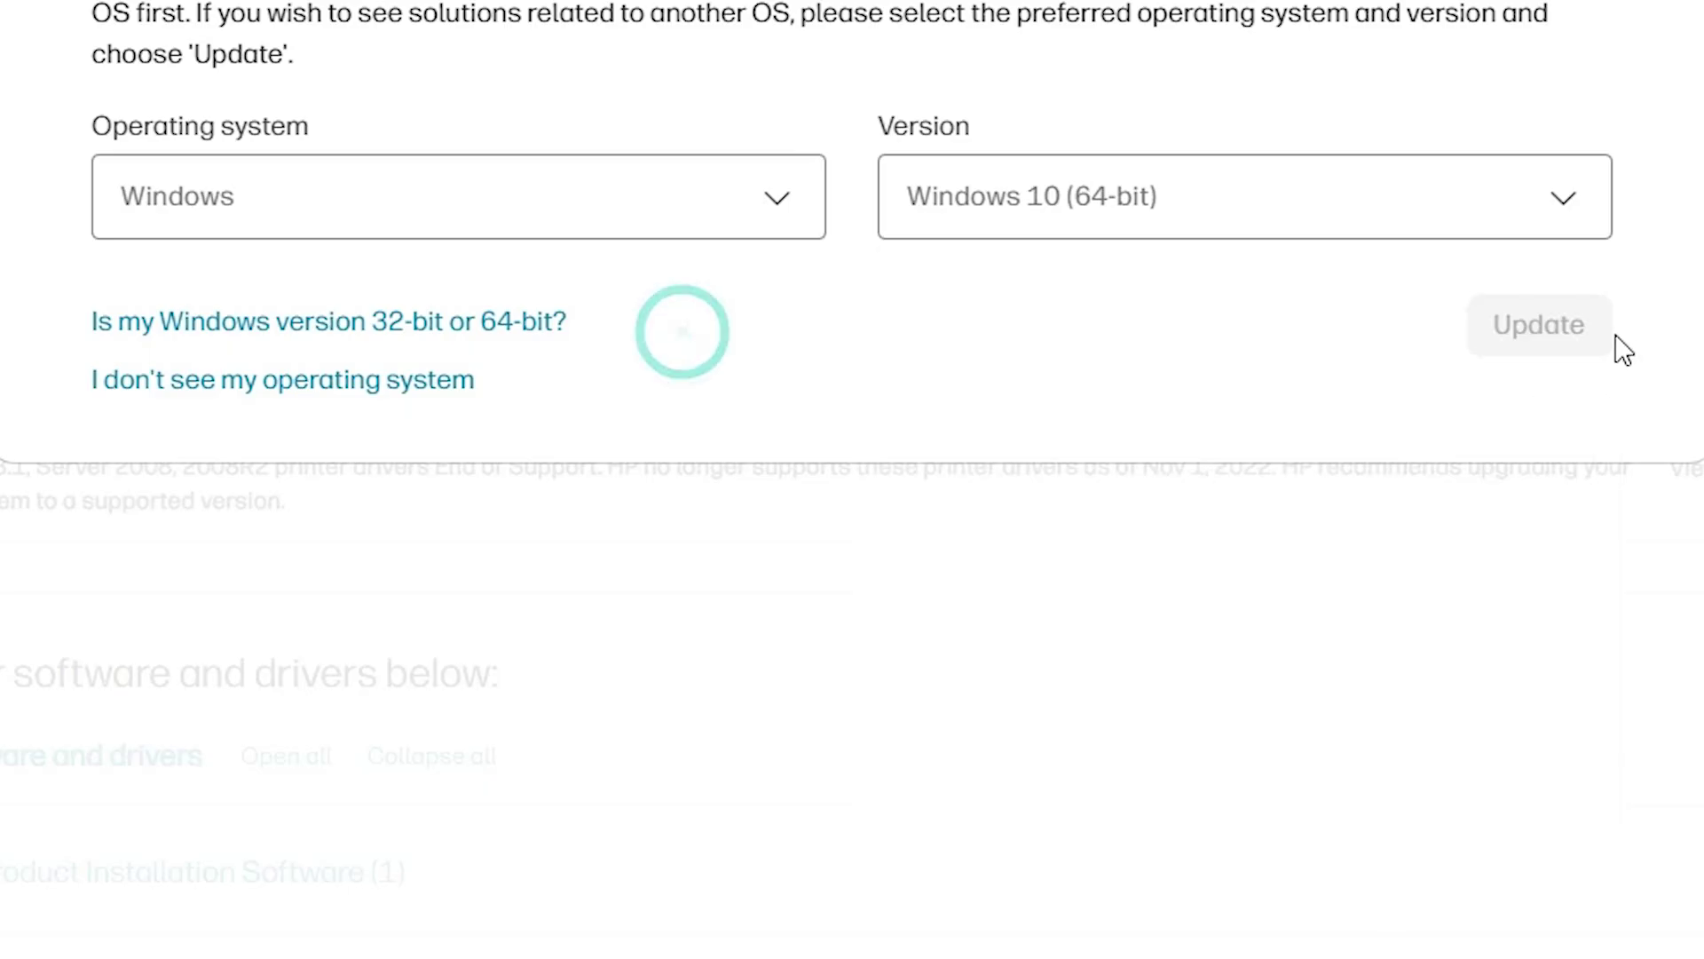
{"action": "left_click", "coordinate": [1638, 0]}
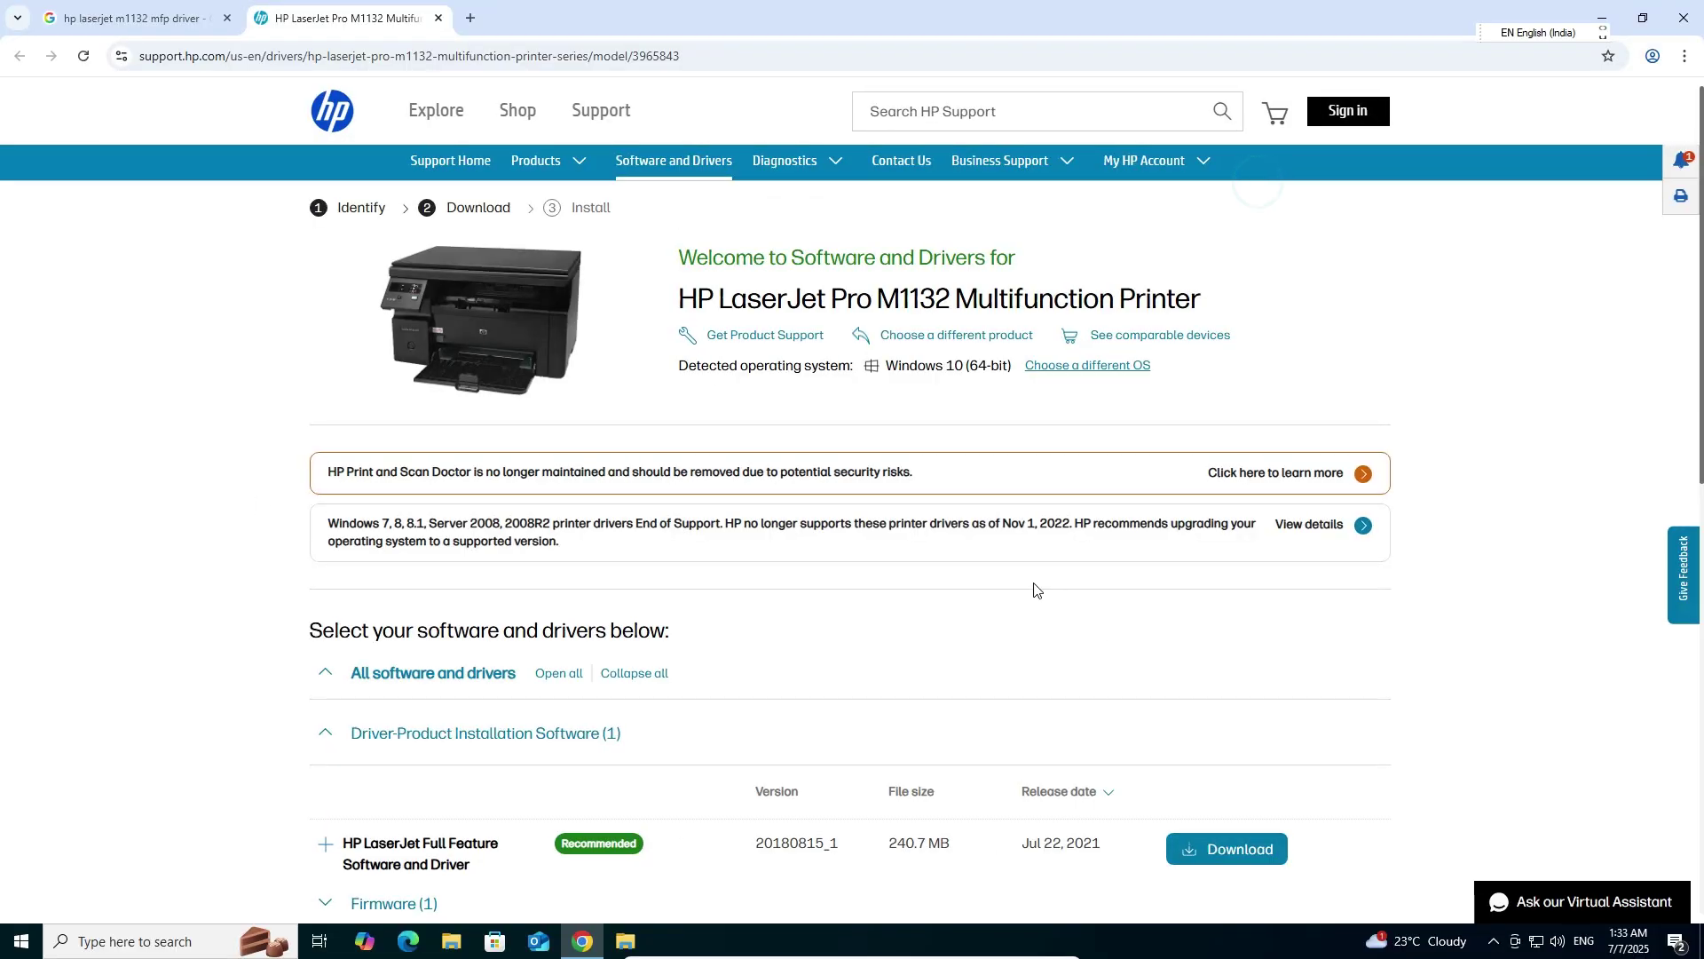
{"action": "scroll", "coordinate": [1001, 593], "scroll_direction": "down", "scroll_amount": 1}
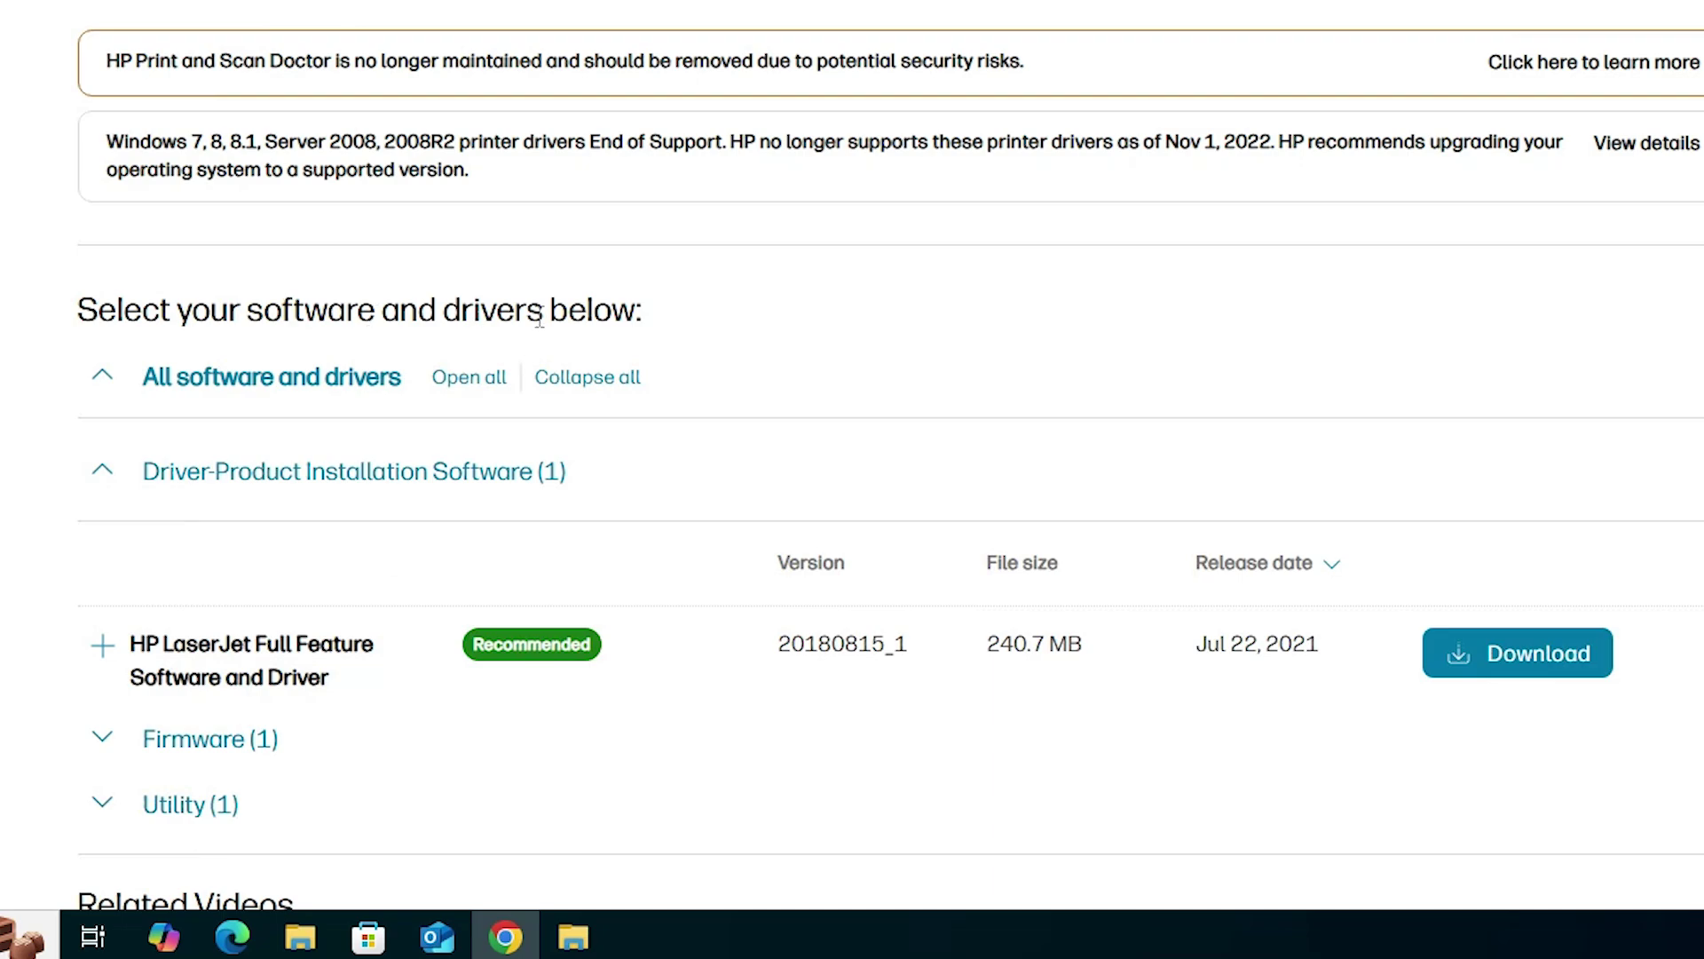
{"action": "scroll", "coordinate": [711, 308], "scroll_direction": "down", "scroll_amount": 3}
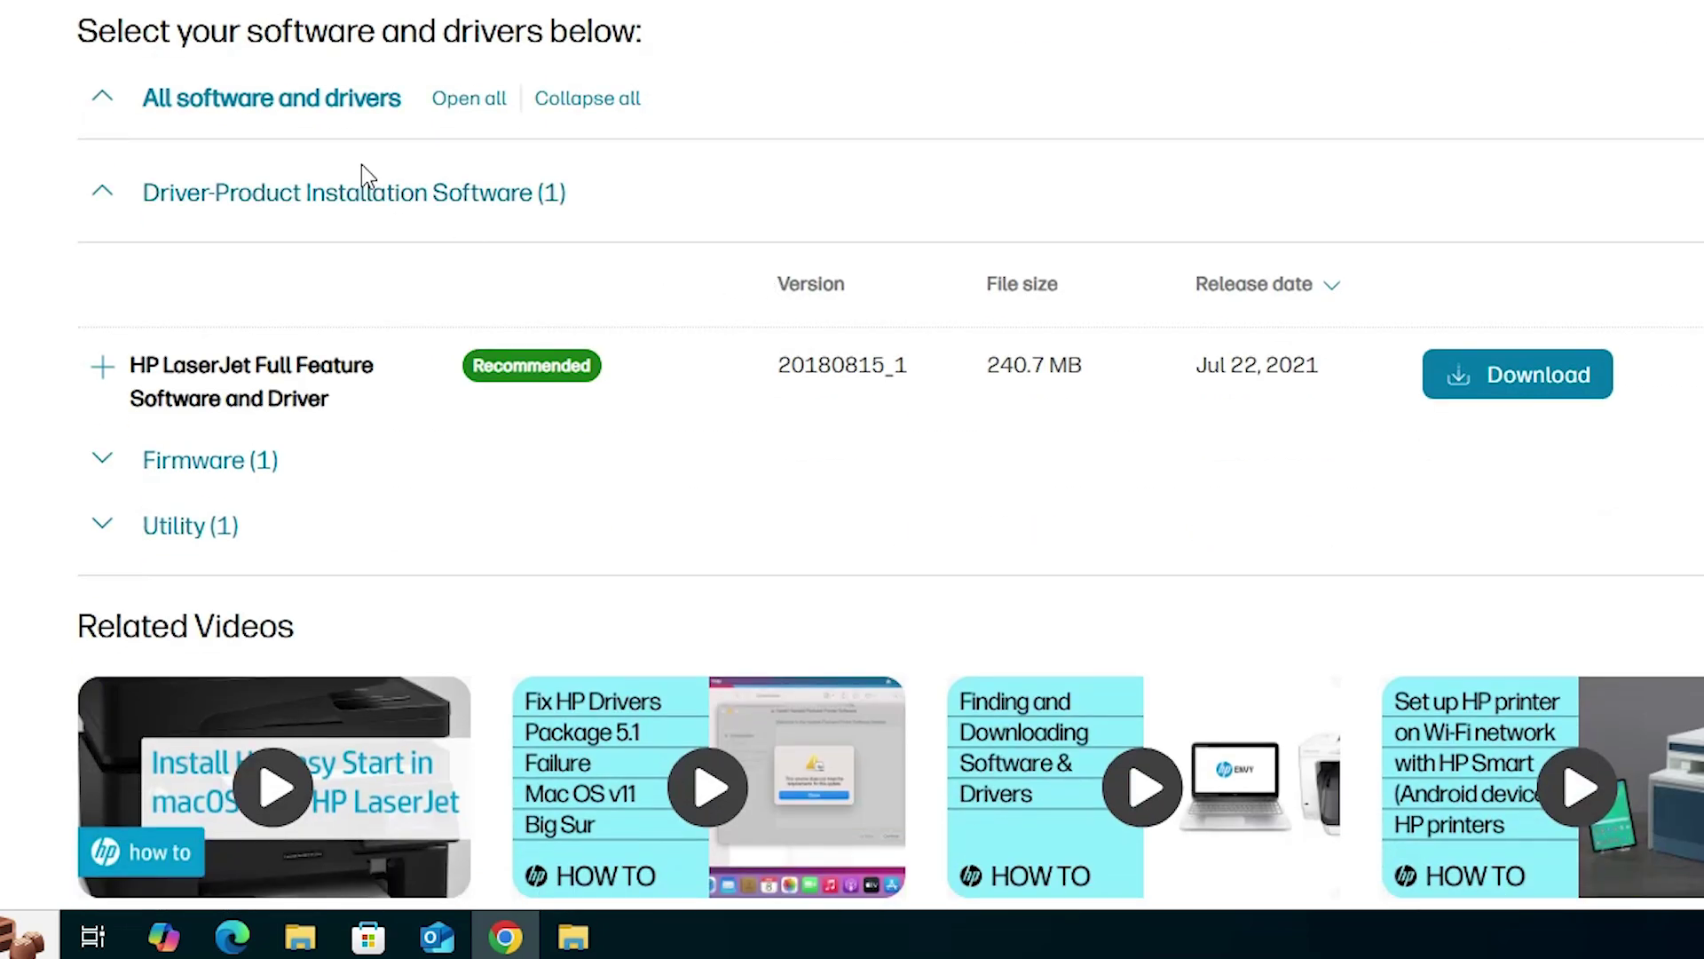
{"action": "left_click", "coordinate": [78, 195]}
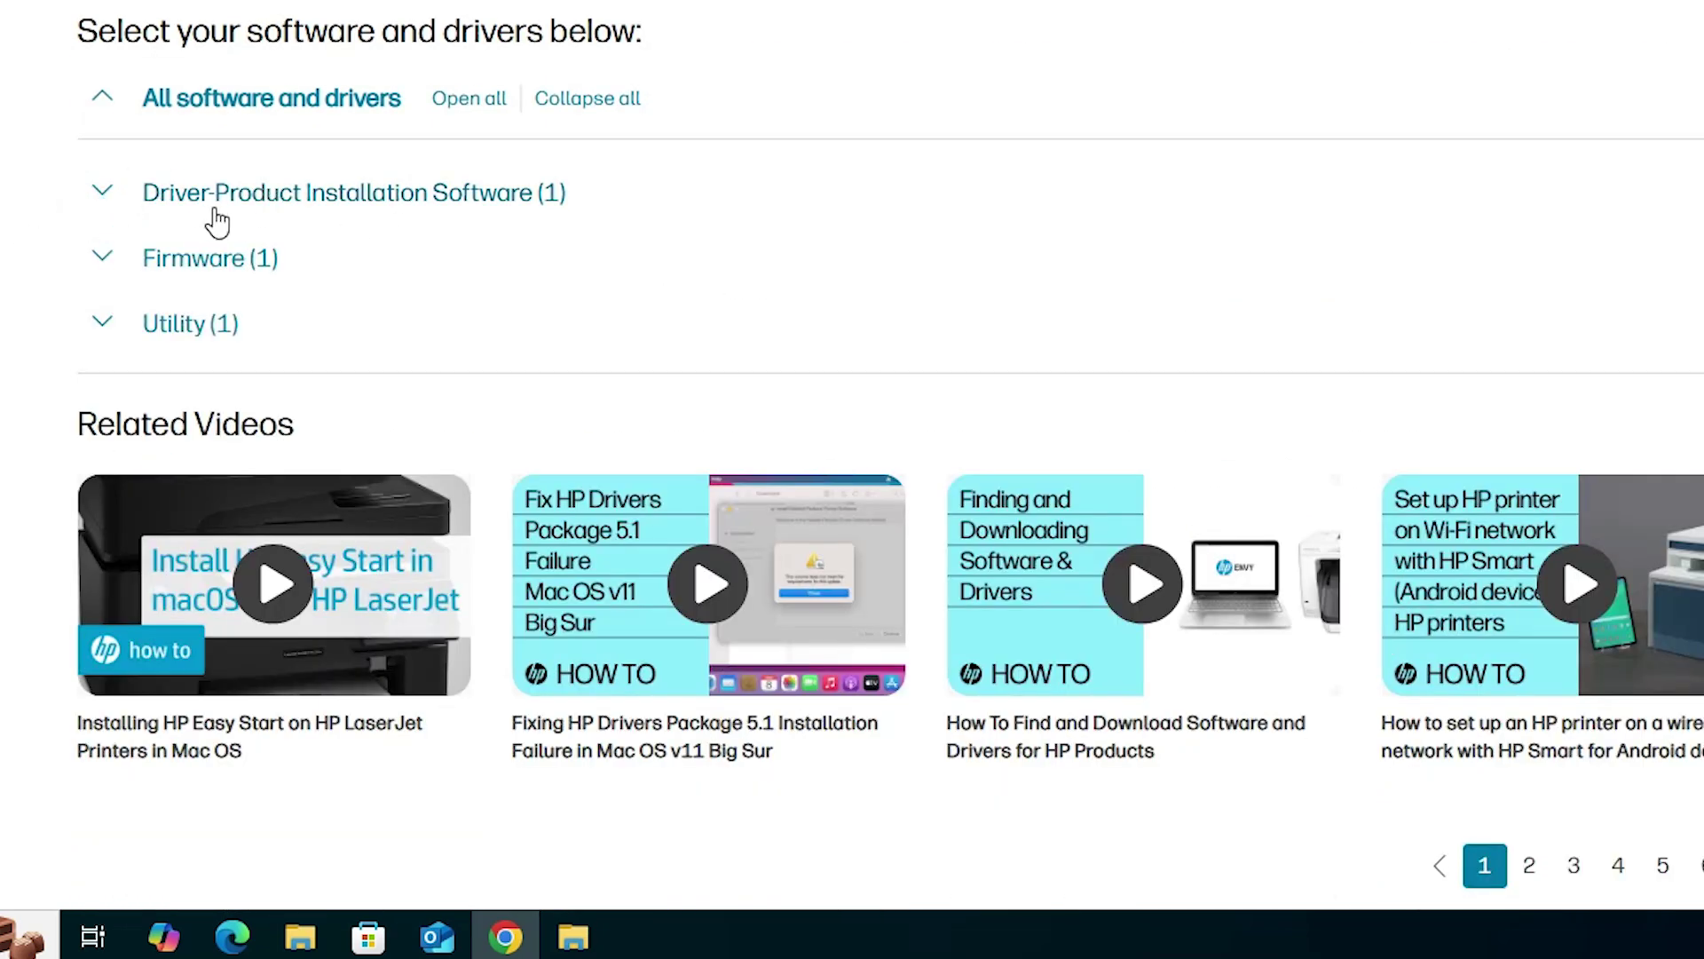
{"action": "left_click", "coordinate": [99, 196]}
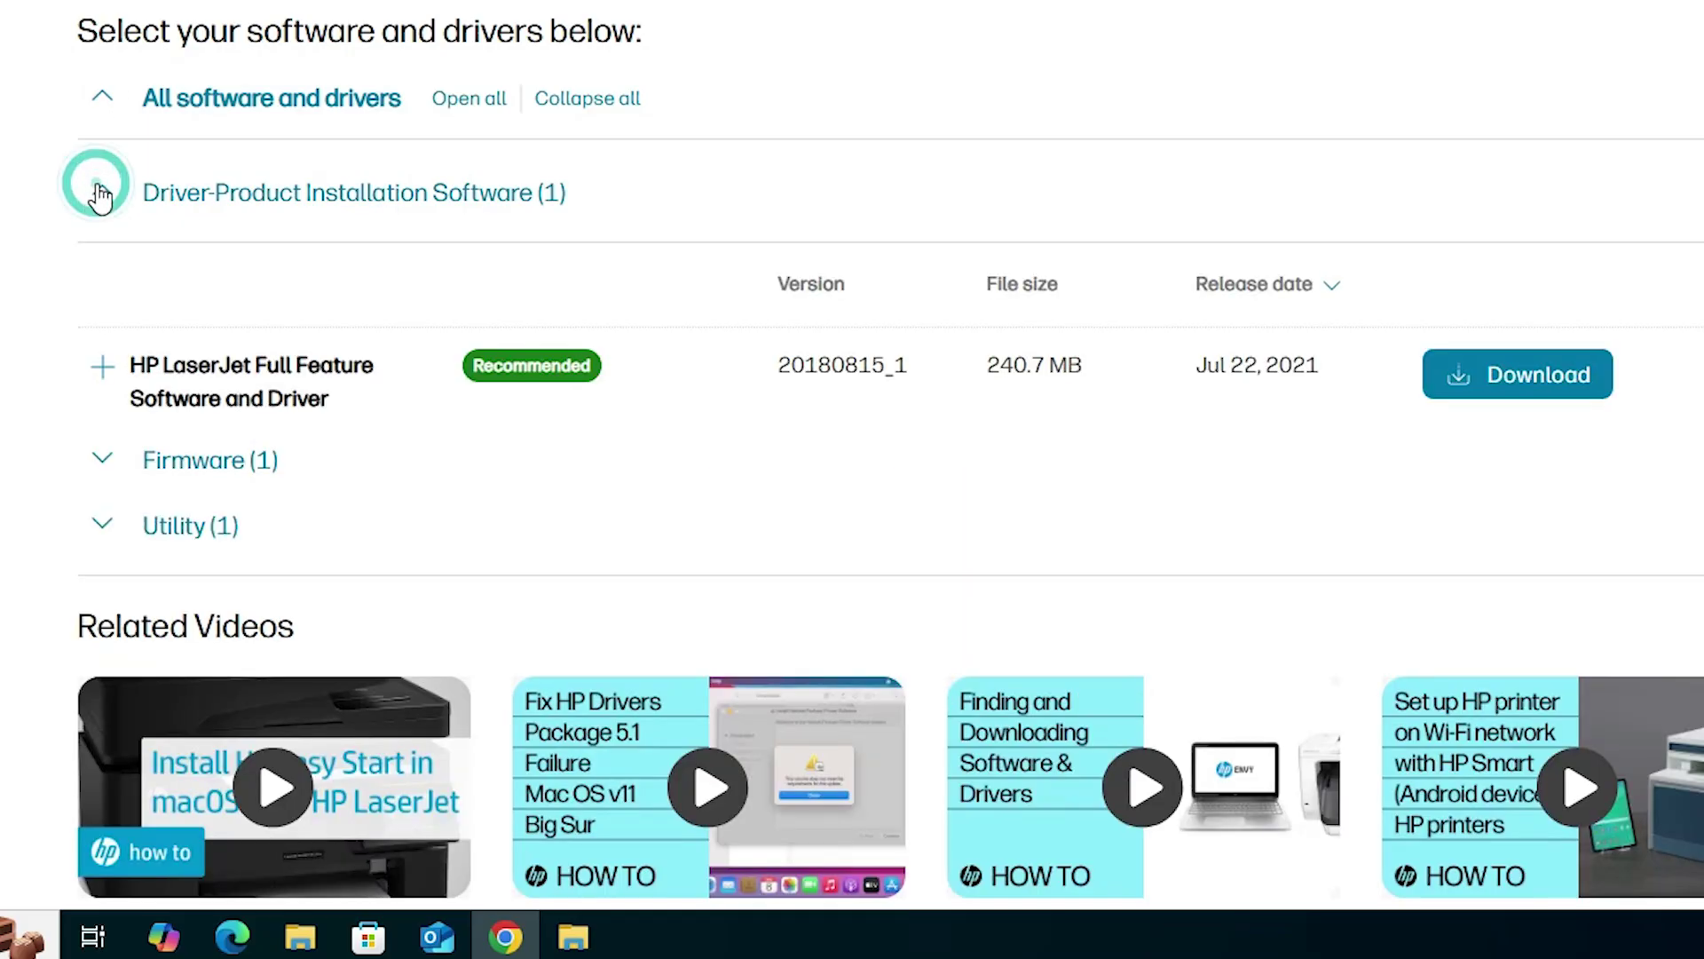
{"action": "left_click_drag", "start_coordinate": [161, 363], "coordinate": [349, 406]}
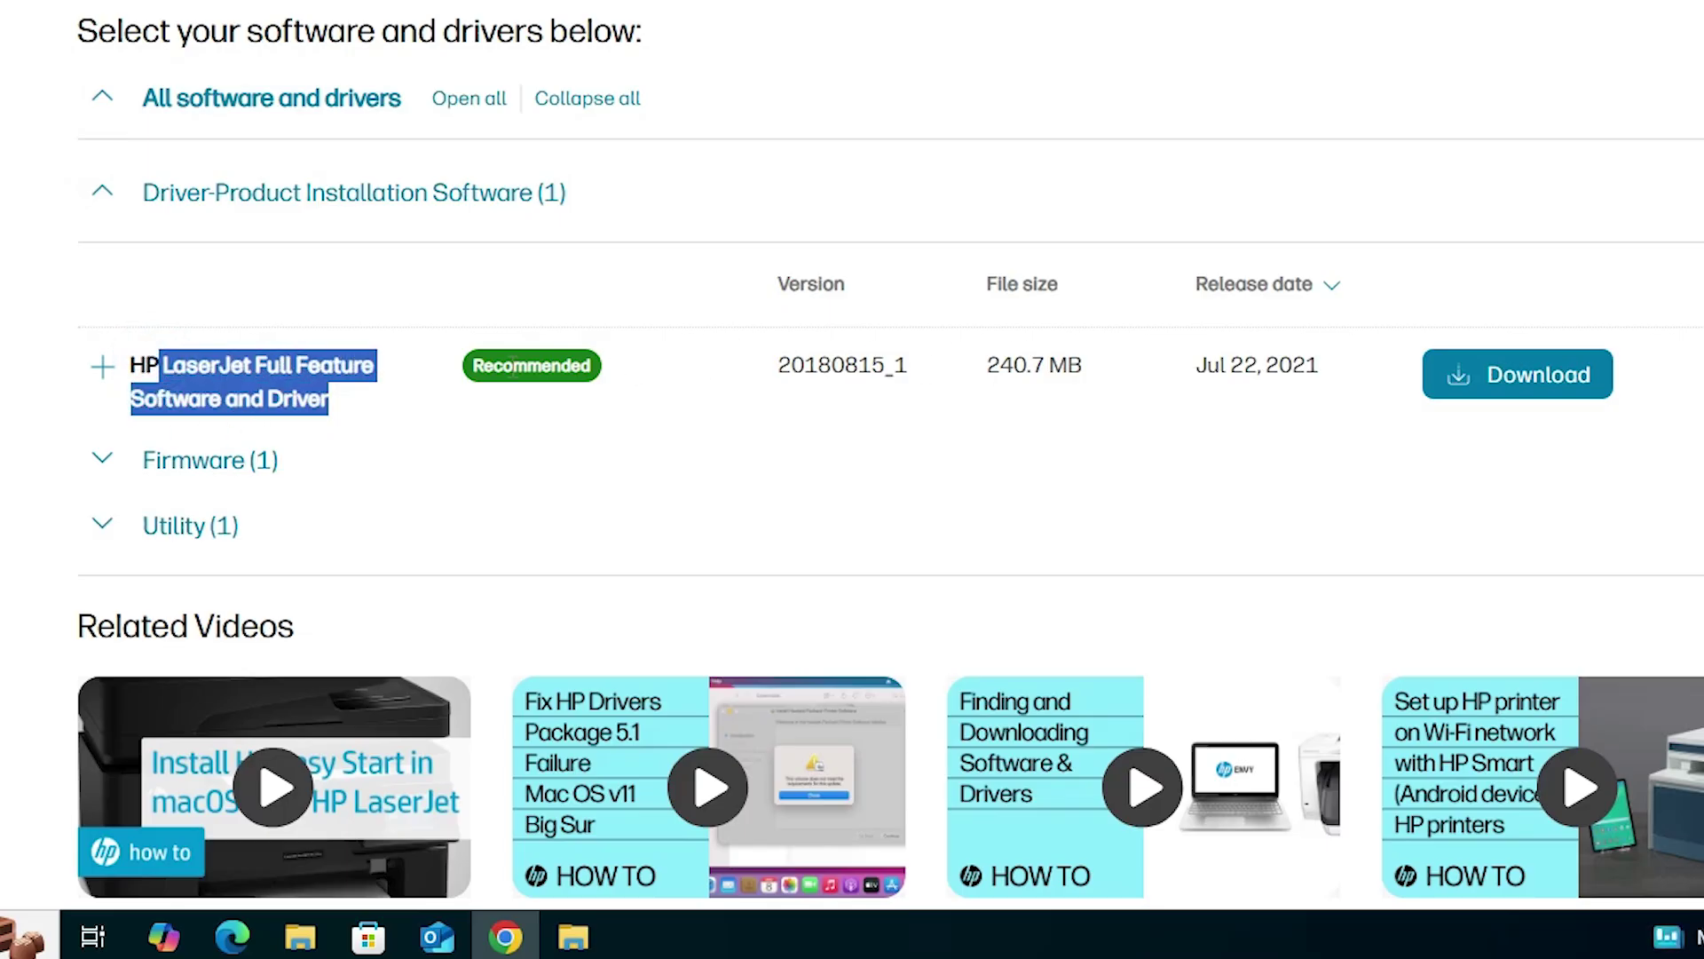
{"action": "left_click", "coordinate": [1479, 372]}
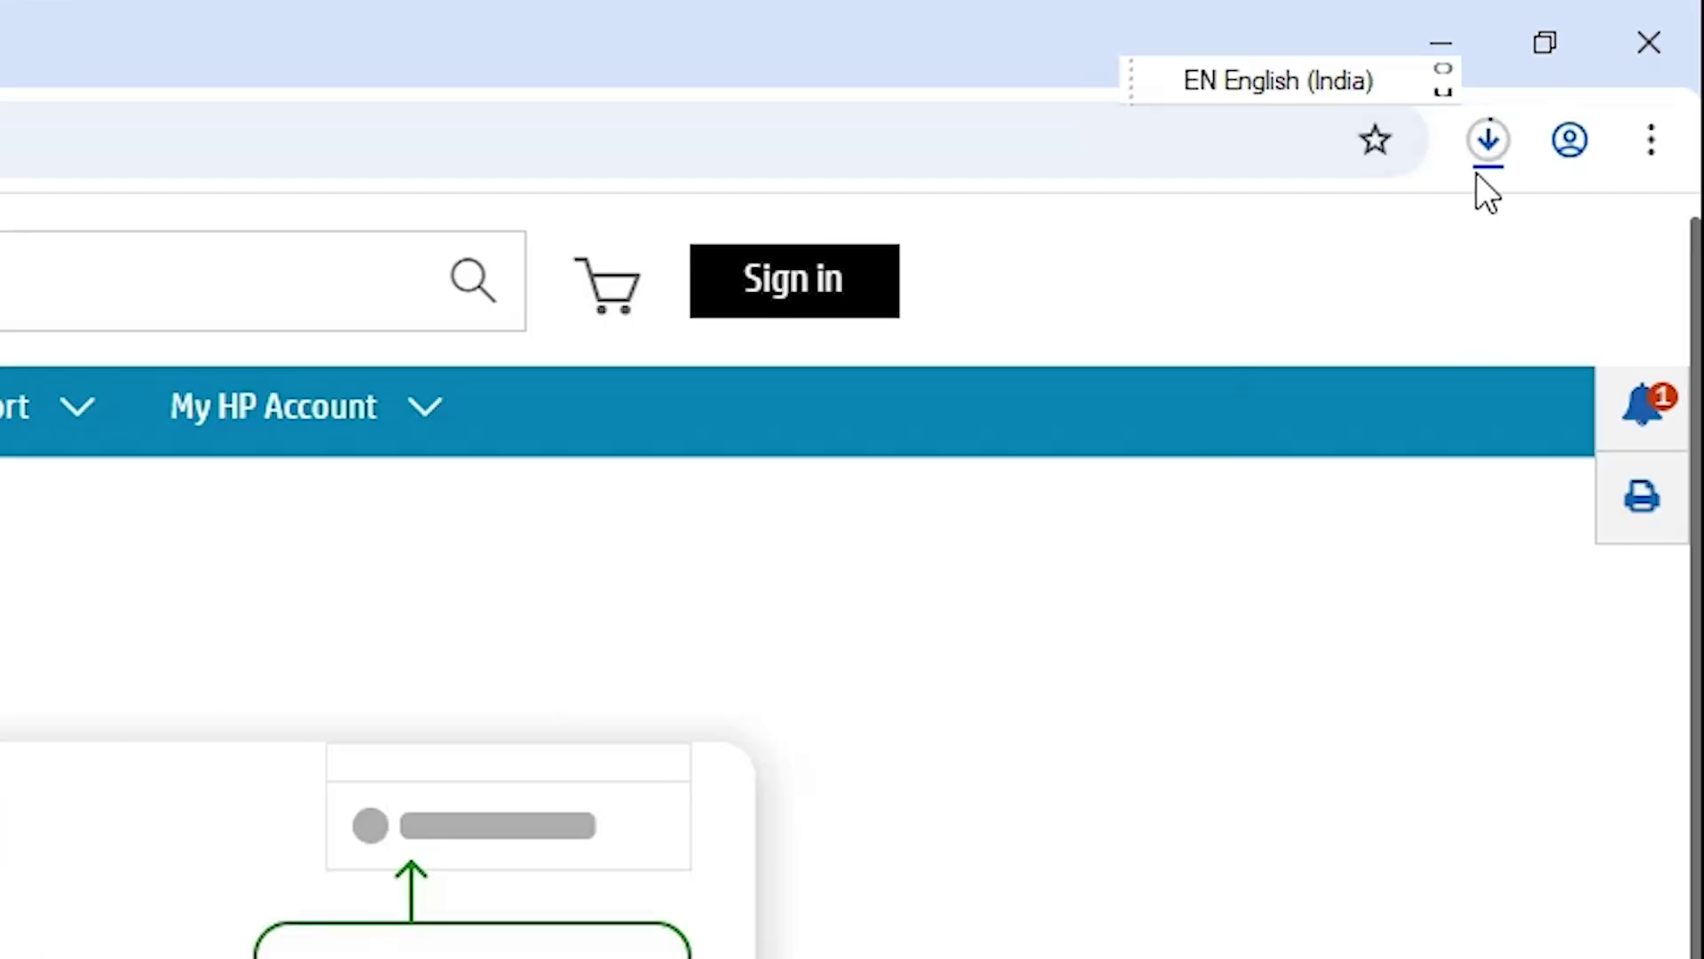
- Show the downloaded 241 MB driver installer in its Downloads folder and minimize Chrome
{"action": "left_click", "coordinate": [1501, 156]}
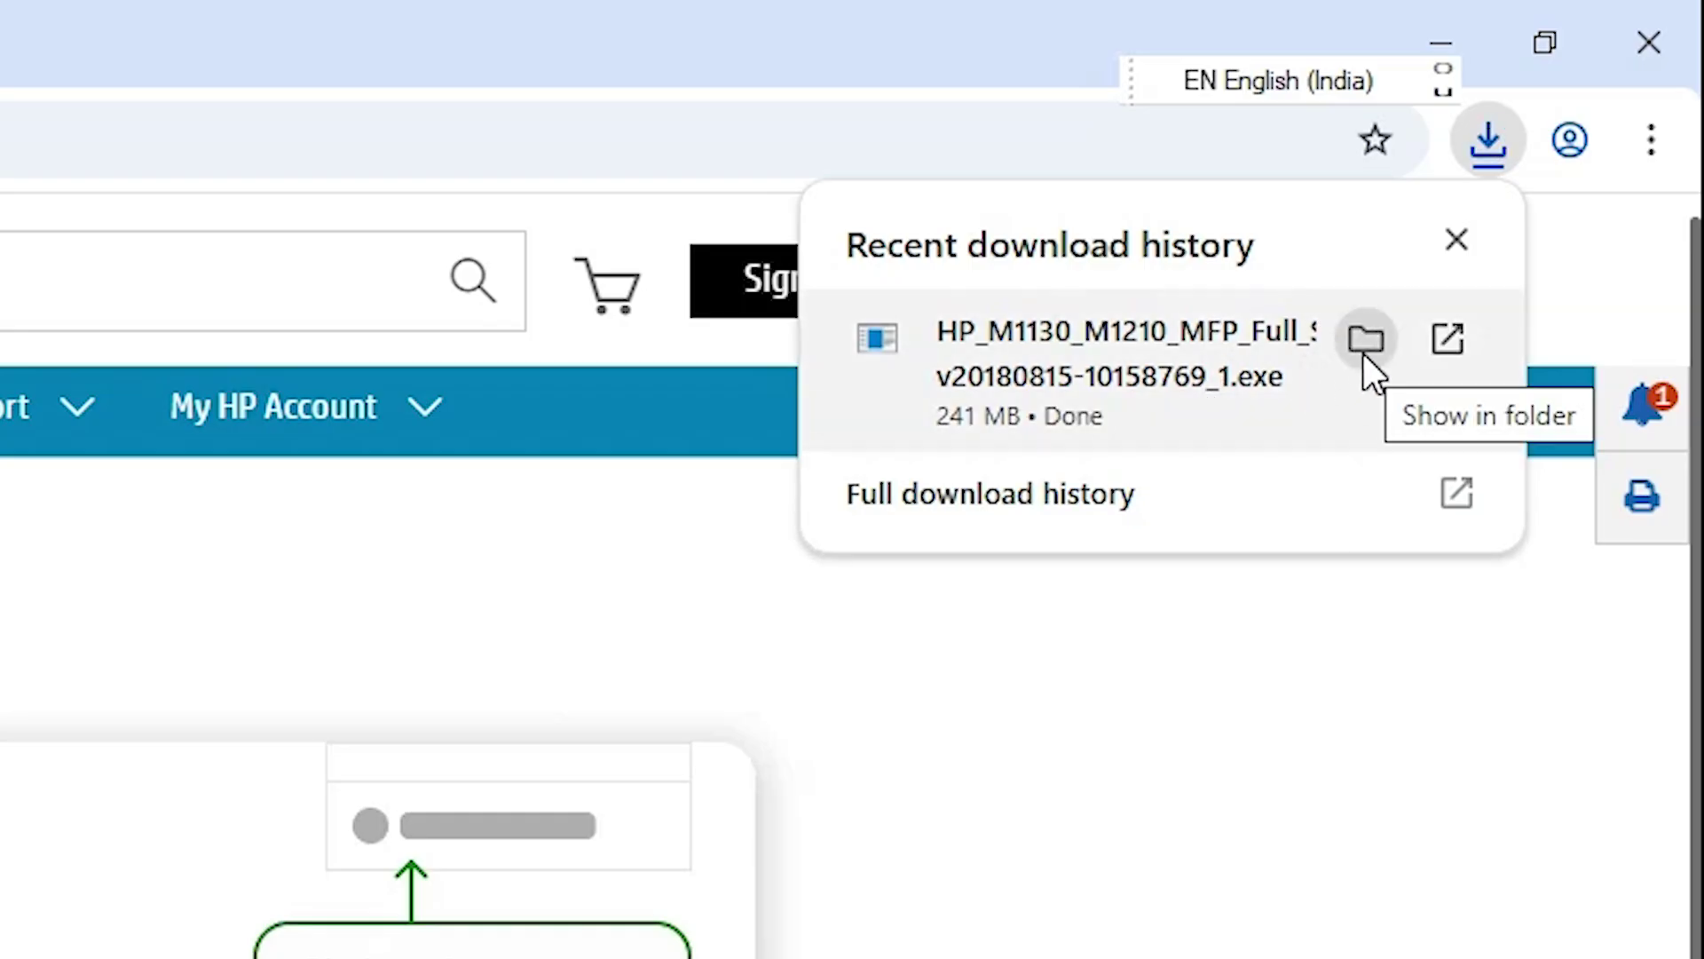
{"action": "left_click", "coordinate": [1364, 353]}
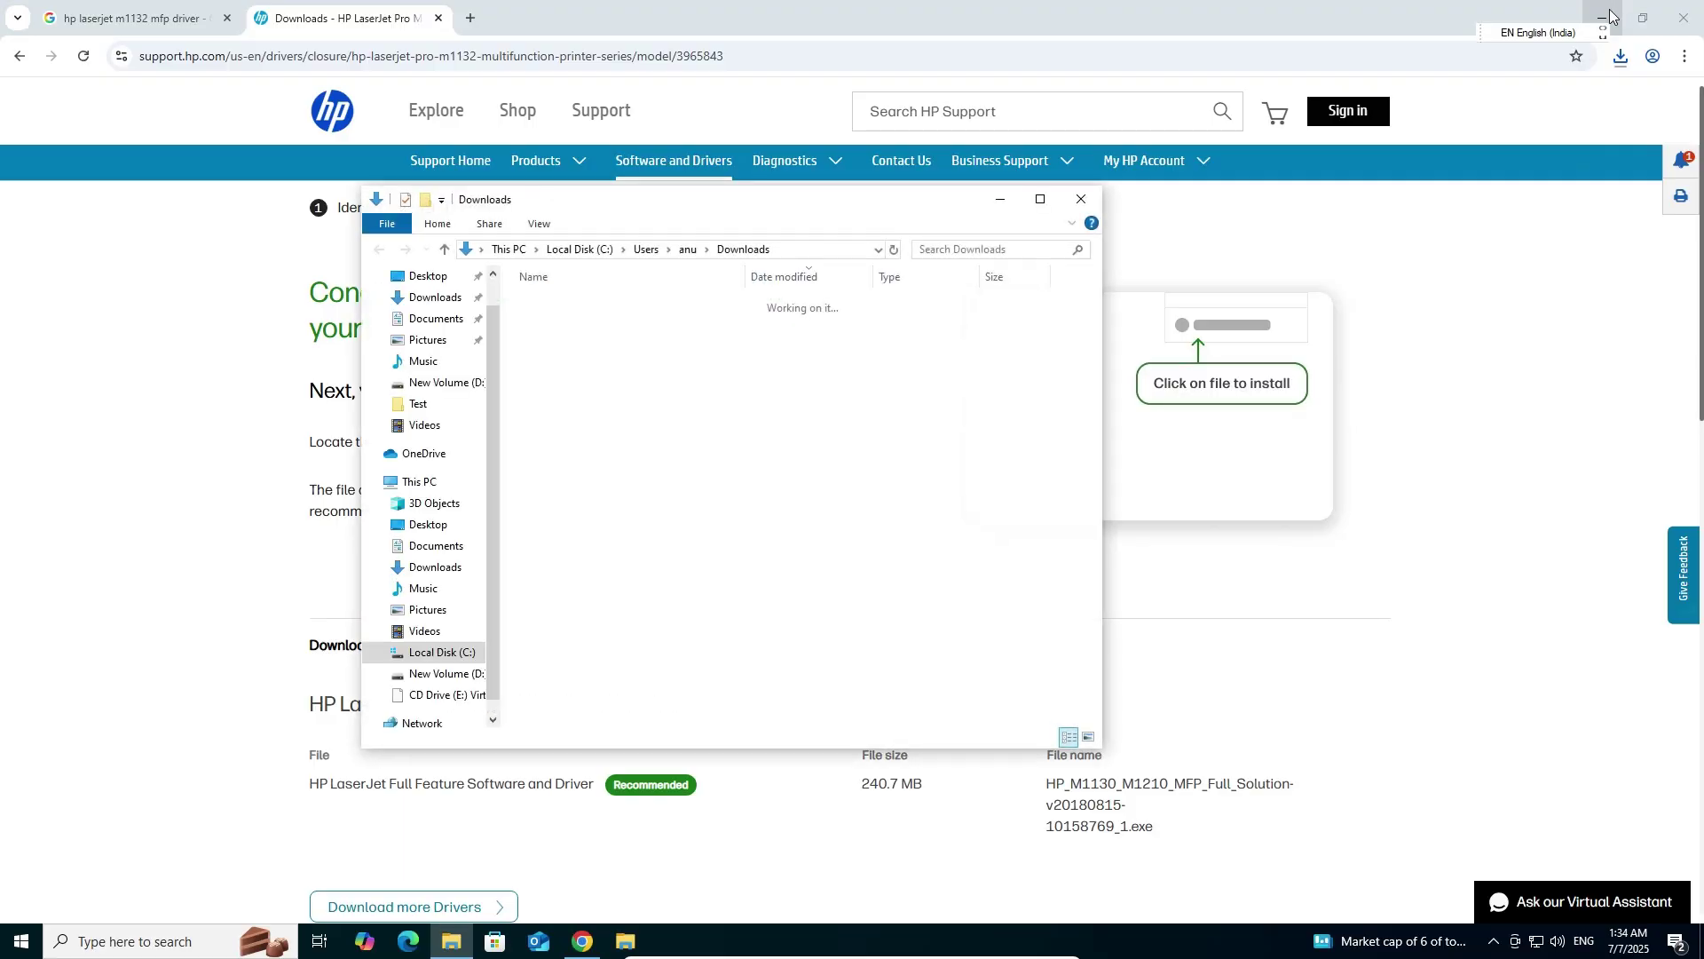
{"action": "left_click", "coordinate": [1611, 16]}
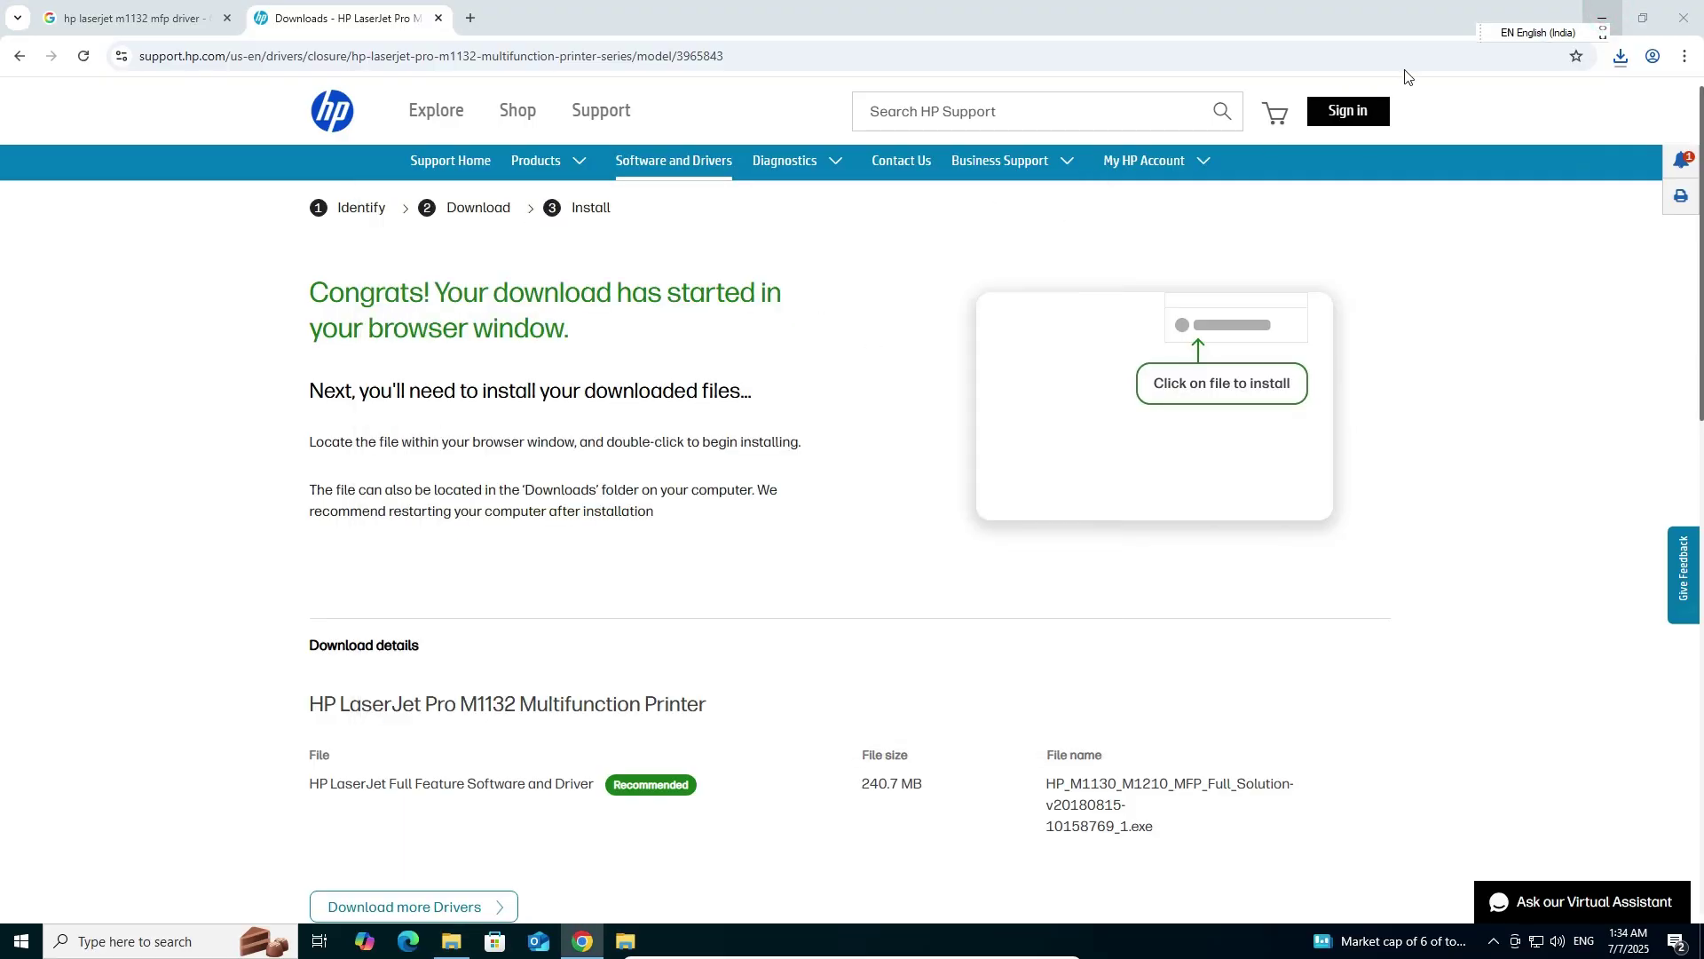
{"action": "left_click", "coordinate": [1603, 32]}
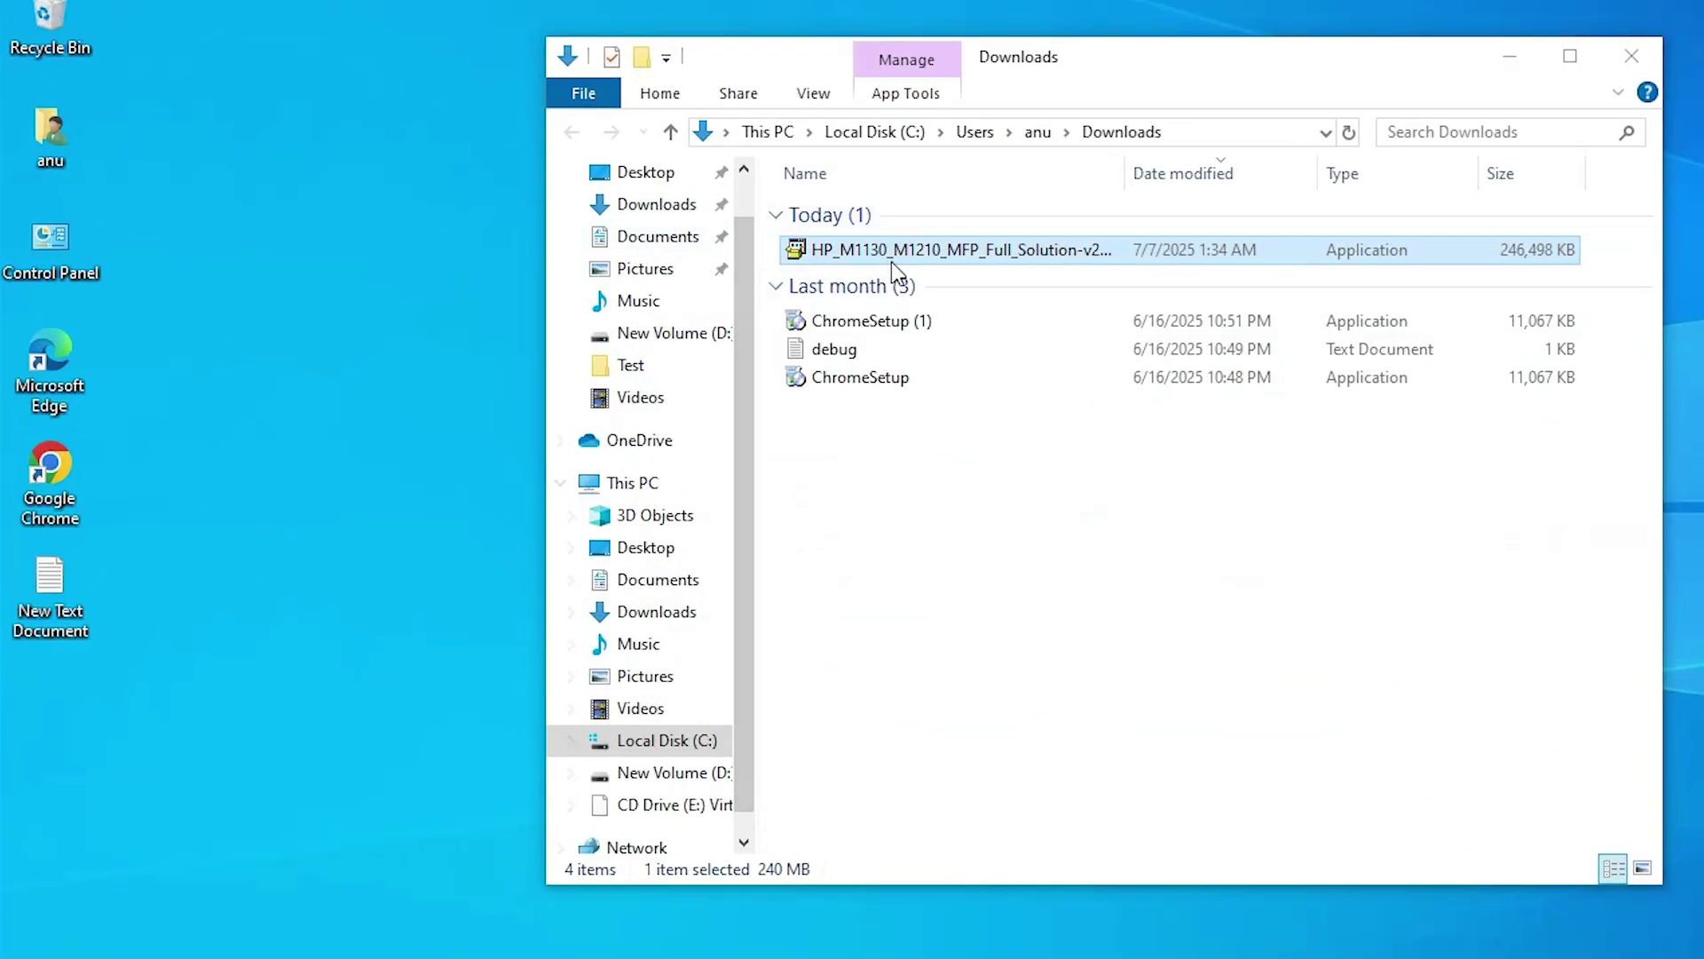
- Move the HP_M1130_M1210 installer from Downloads onto the desktop and close the Downloads window
{"action": "left_click_drag", "start_coordinate": [904, 253], "coordinate": [316, 345]}
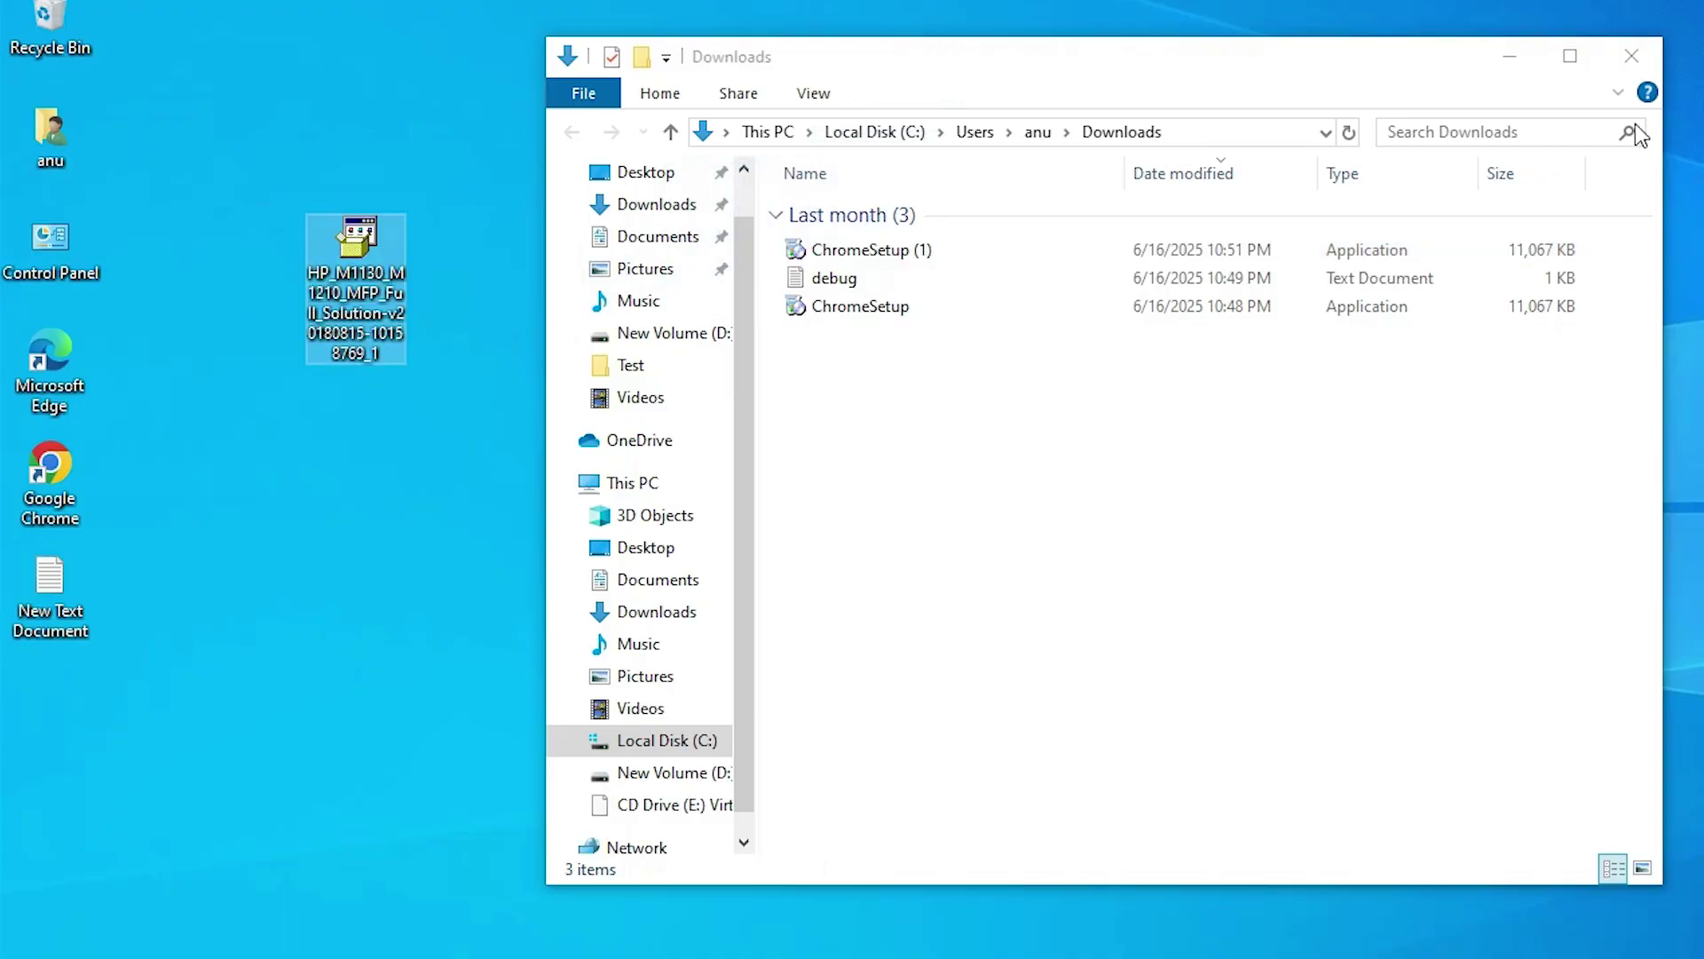
{"action": "left_click", "coordinate": [1631, 56]}
{"action": "left_click_drag", "start_coordinate": [216, 314], "coordinate": [148, 464]}
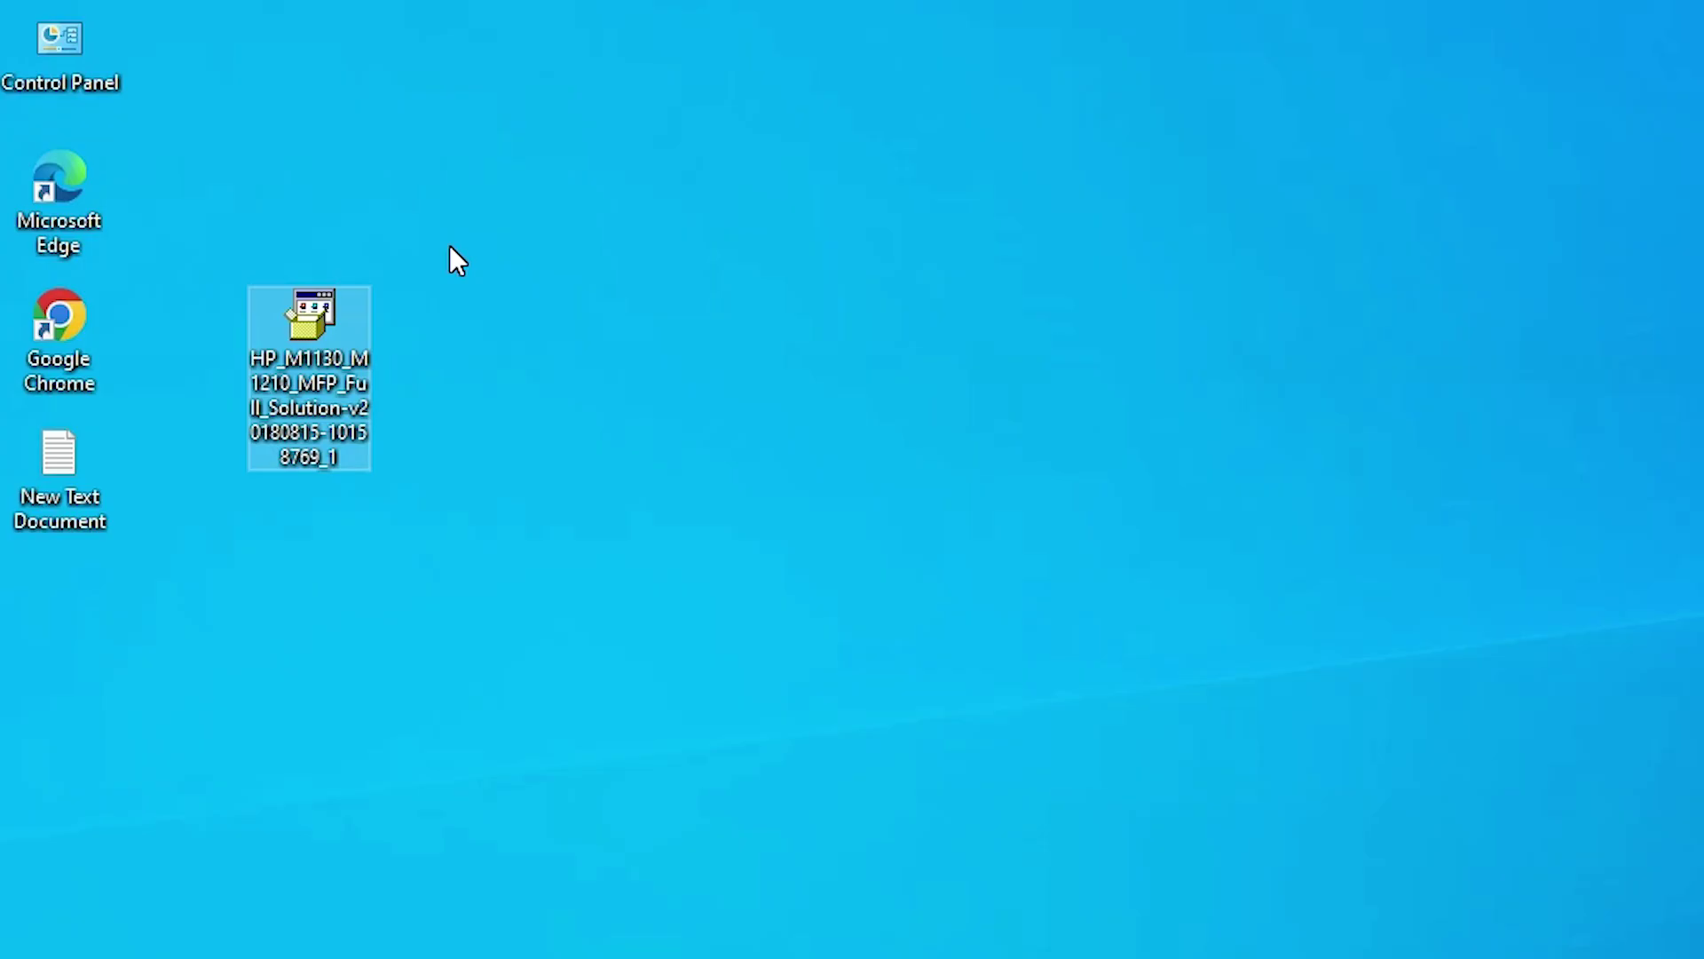
{"action": "right_click", "coordinate": [317, 355]}
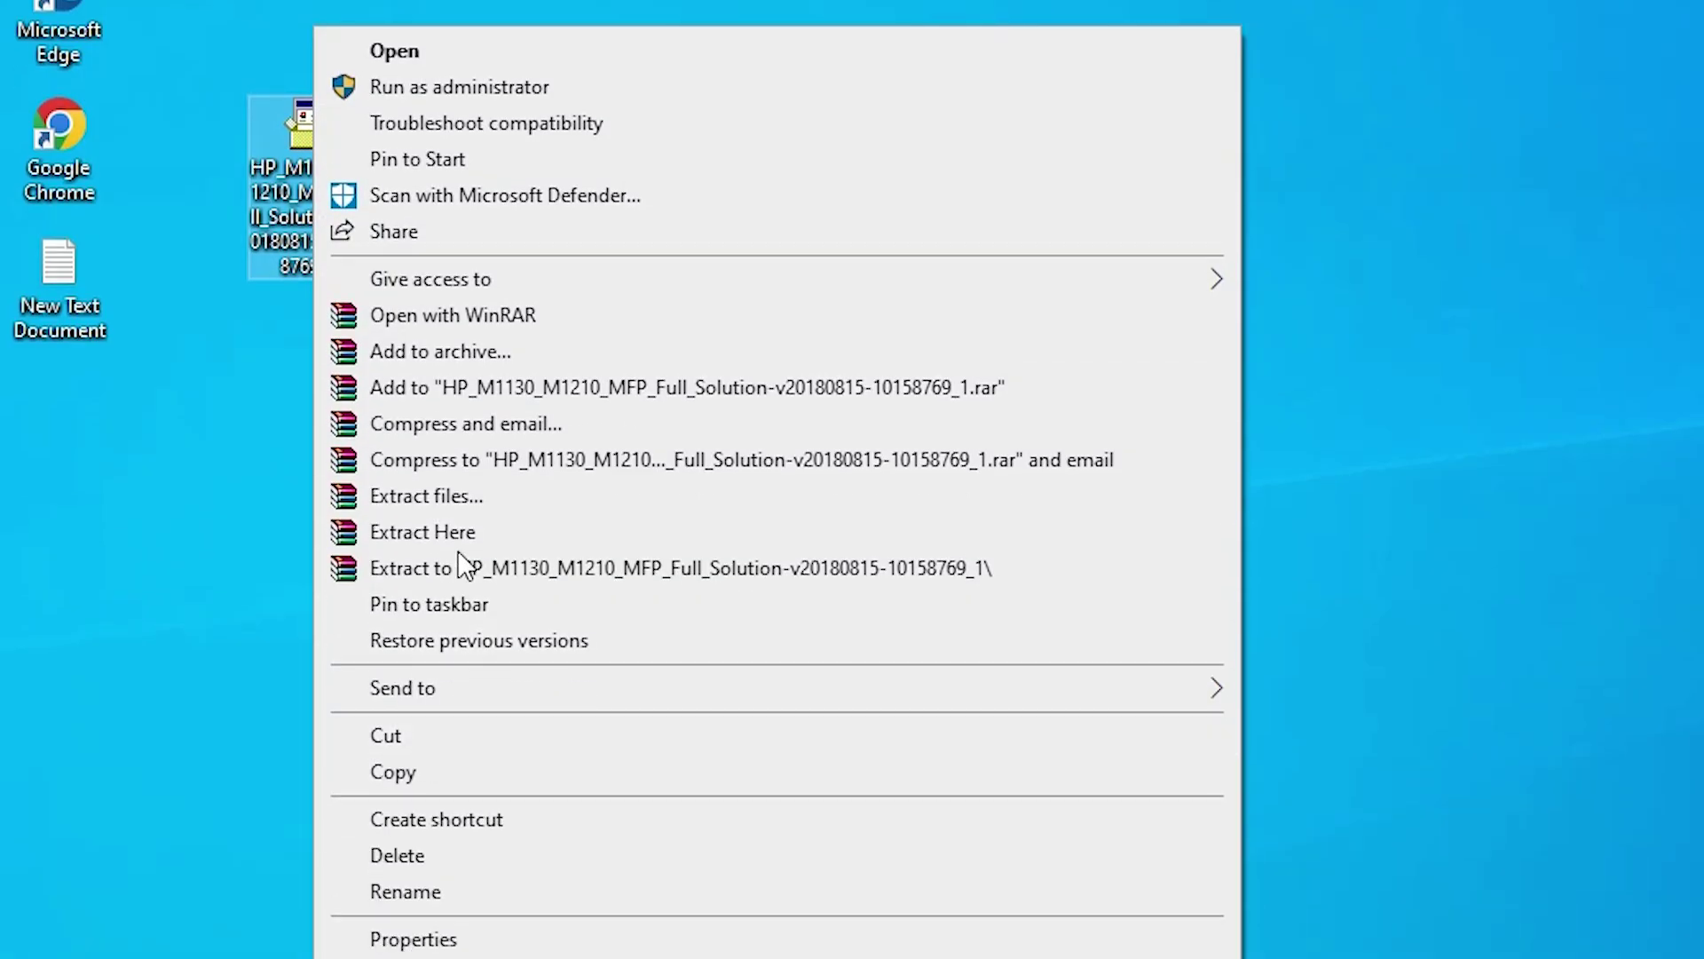
- Extract the installer with WinRAR's default settings and move the new folder into the desktop icon column
{"action": "left_click", "coordinate": [470, 504]}
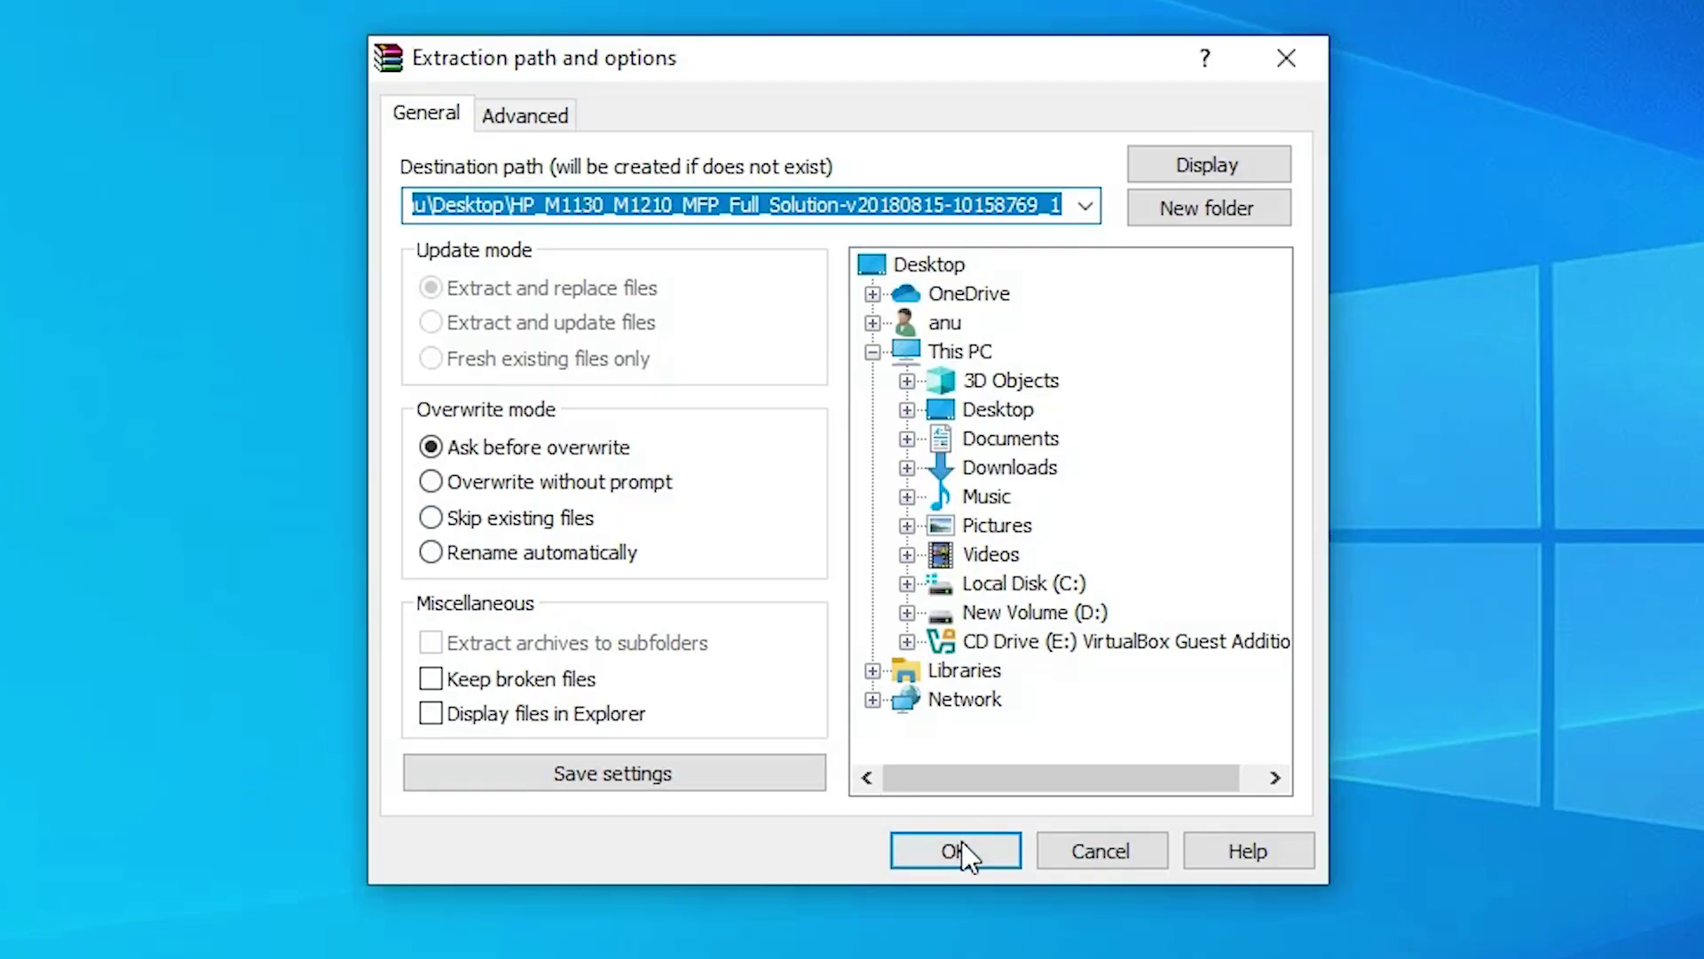
{"action": "left_click", "coordinate": [963, 848]}
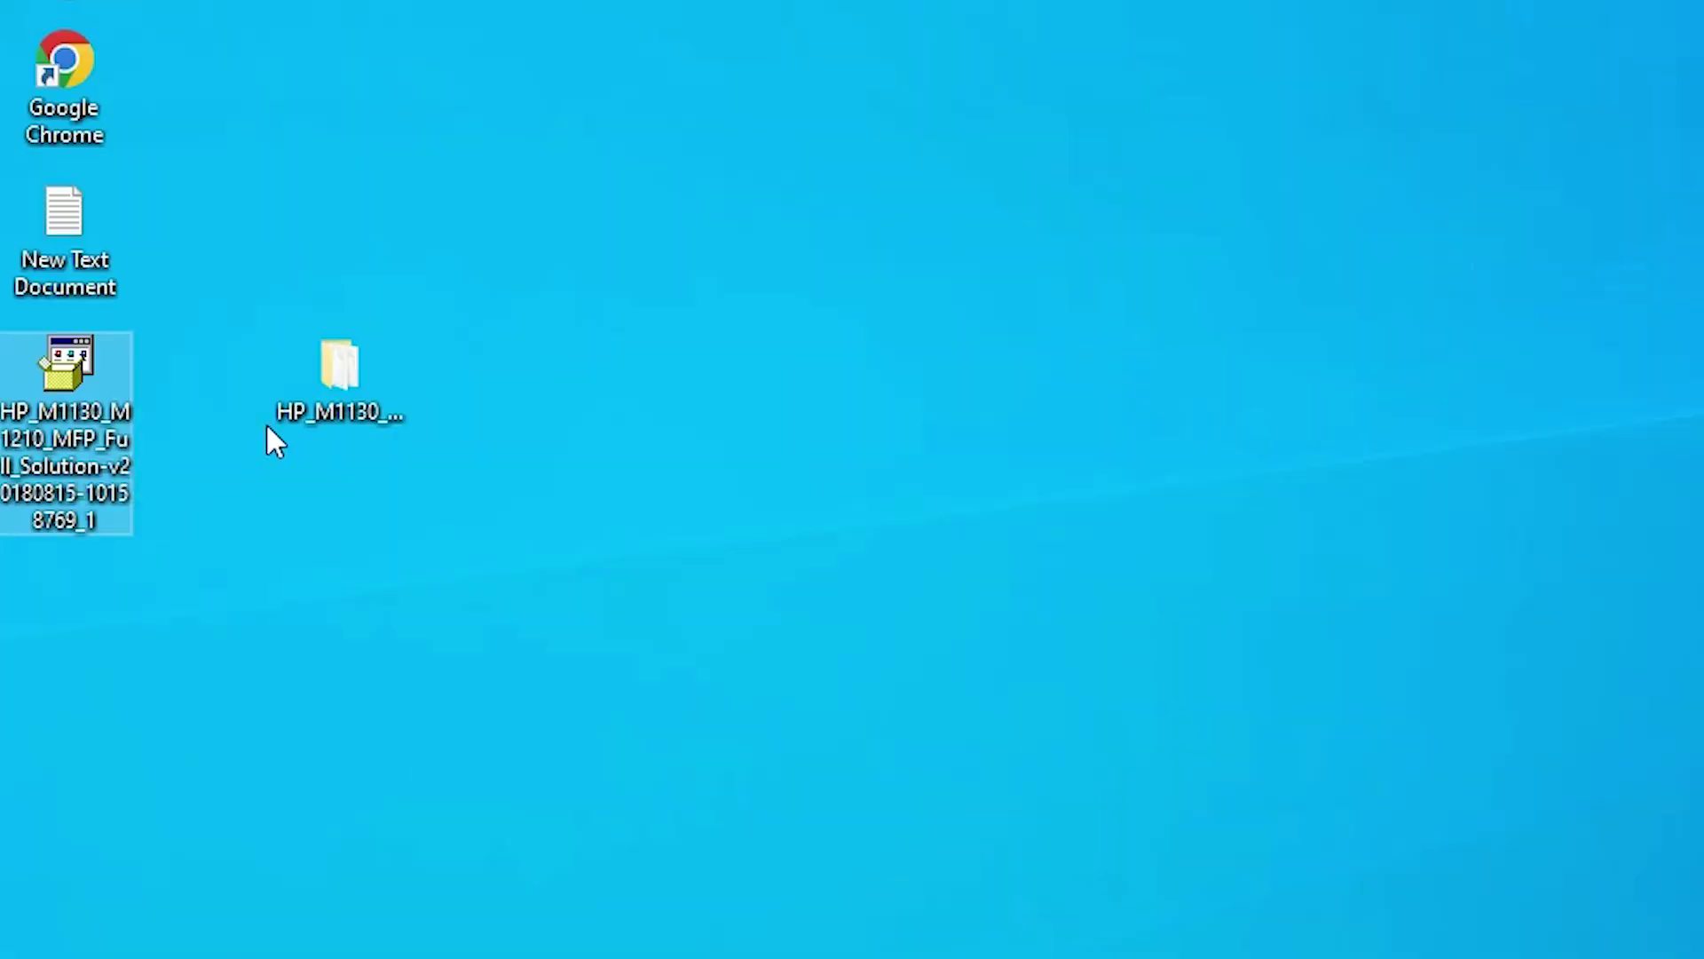
{"action": "left_click", "coordinate": [303, 462]}
{"action": "left_click_drag", "start_coordinate": [303, 462], "coordinate": [30, 520]}
- Open the extracted HP driver folder, scroll through its 108 items, then close it
{"action": "double_click", "coordinate": [30, 520]}
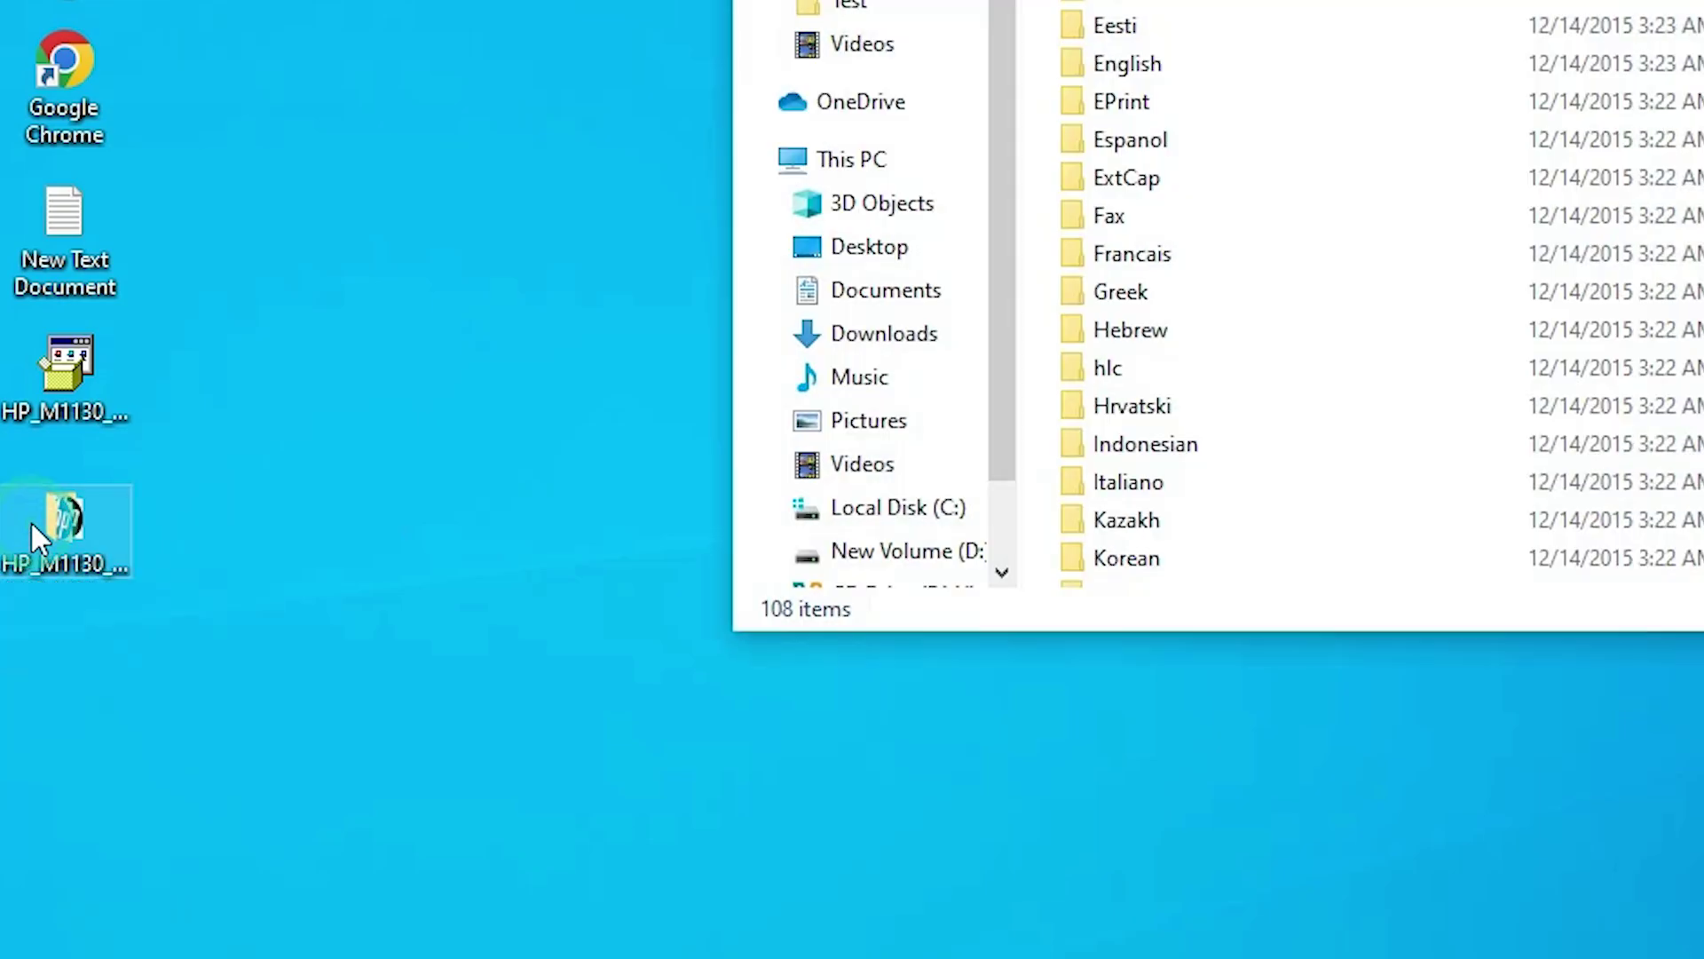
{"action": "scroll", "coordinate": [881, 483], "scroll_direction": "down", "scroll_amount": 20}
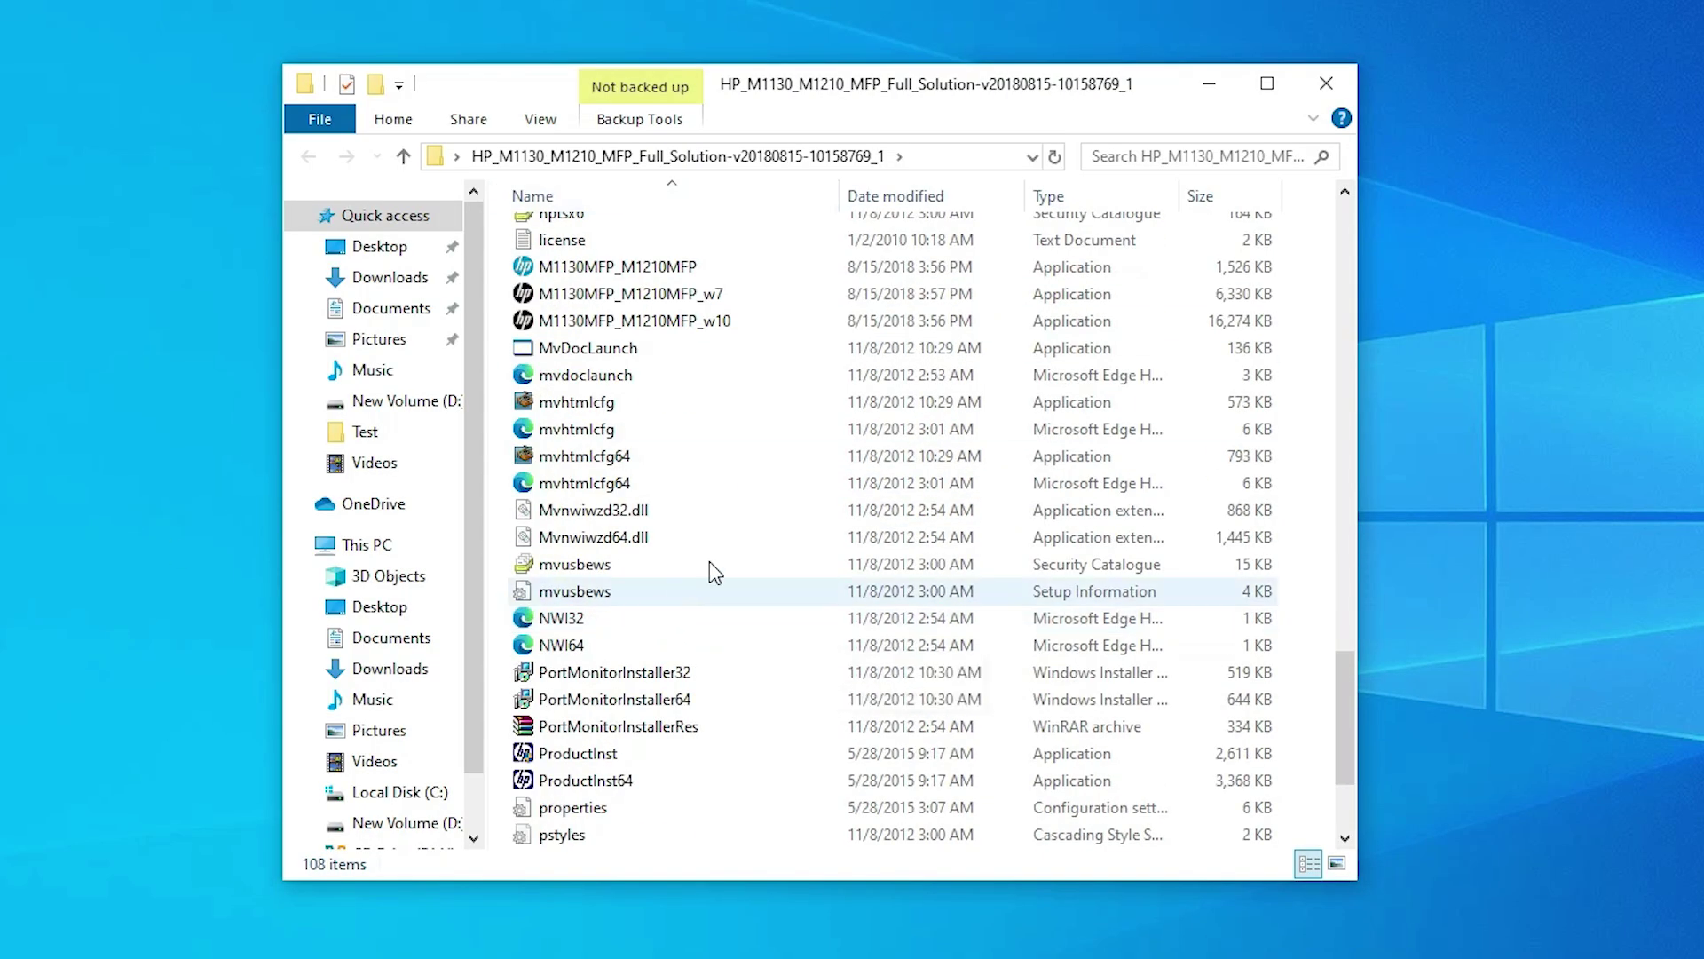
{"action": "left_click", "coordinate": [1326, 83]}
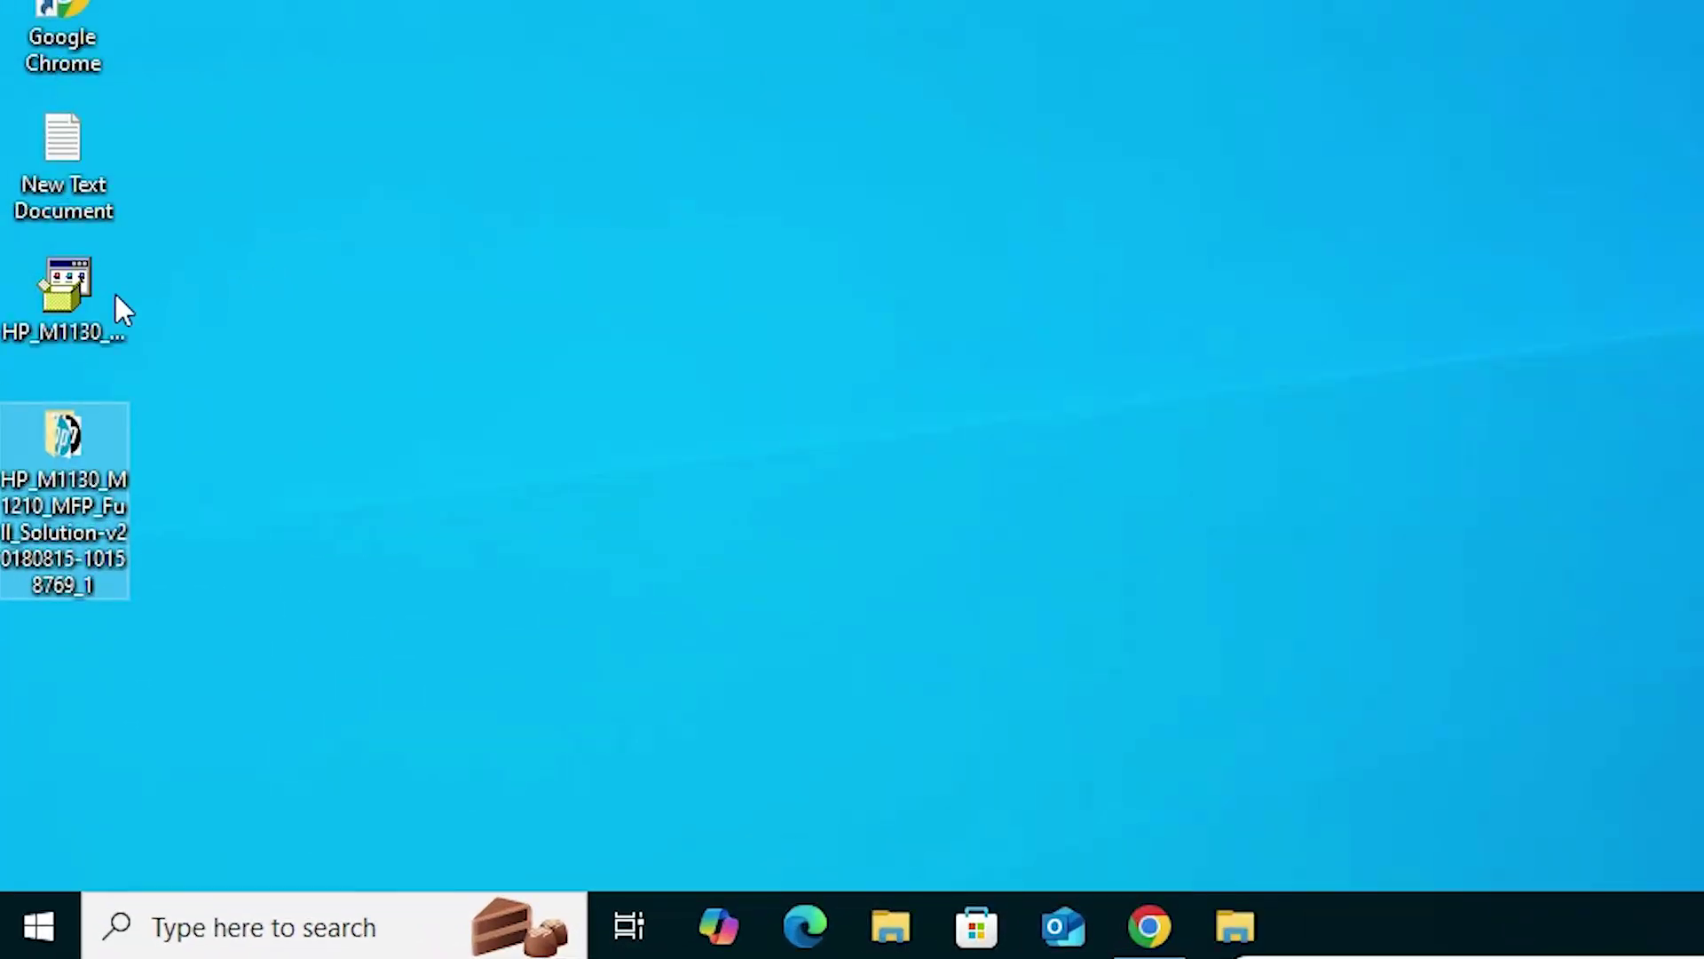
- Search 'pri' to reach Printers & scanners and add a printer that isn't listed
{"action": "left_click", "coordinate": [55, 625]}
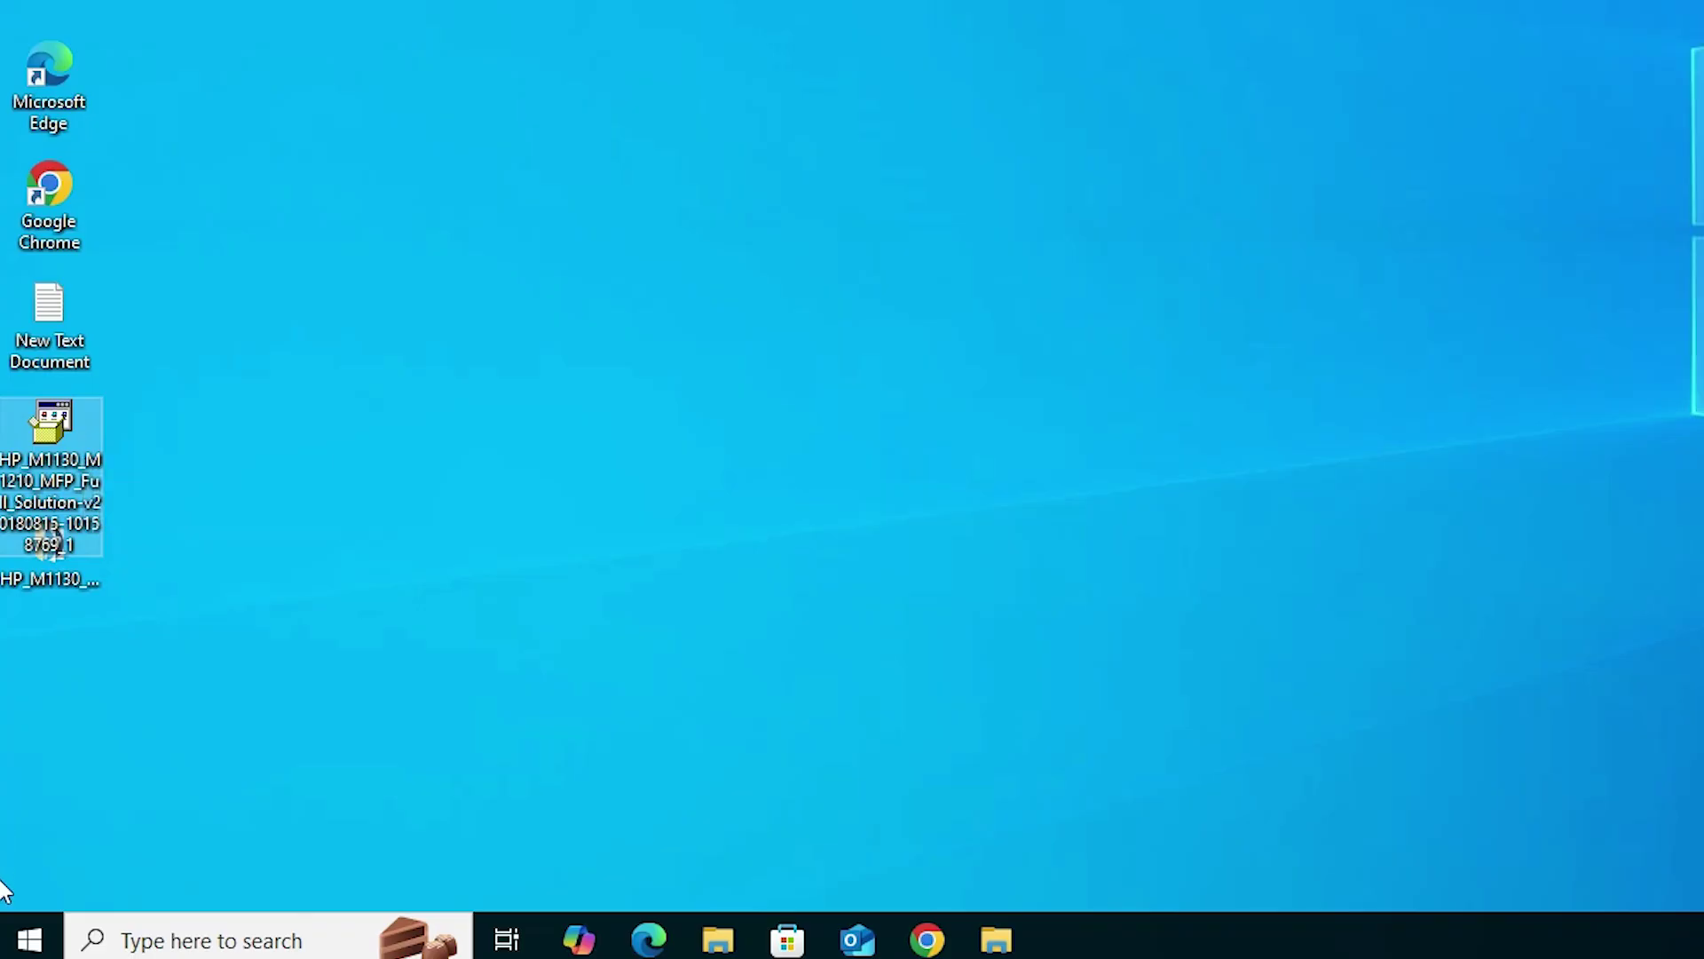
{"action": "left_click", "coordinate": [19, 952]}
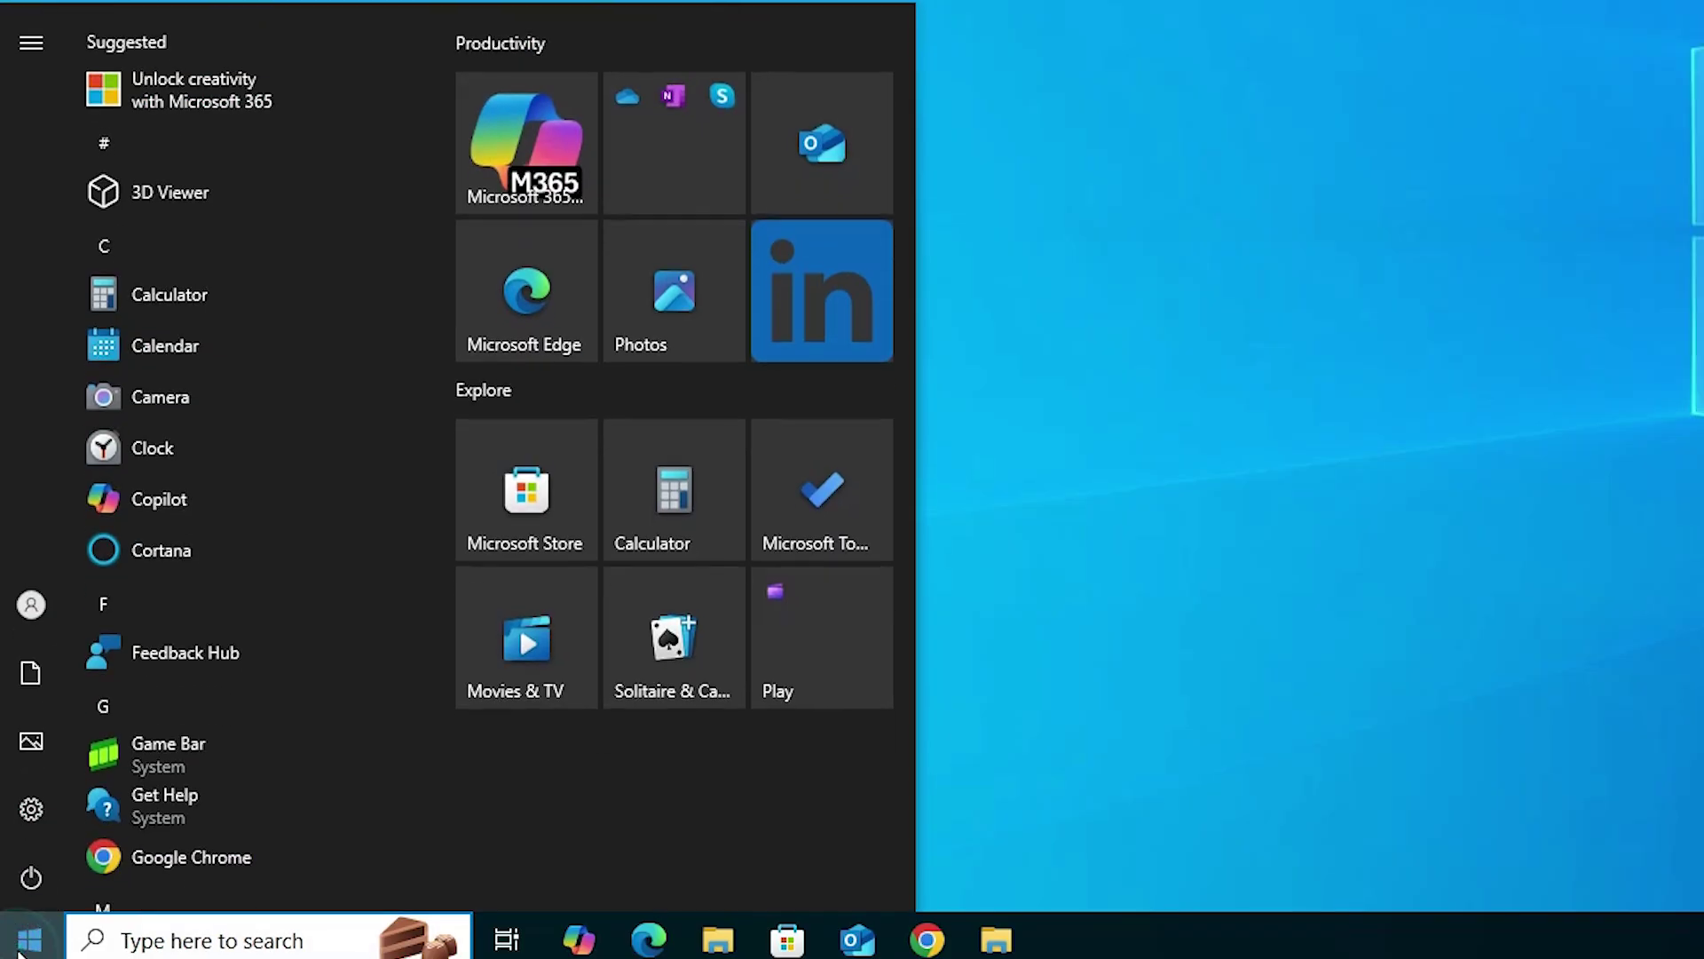
{"action": "type", "text": "pri"}
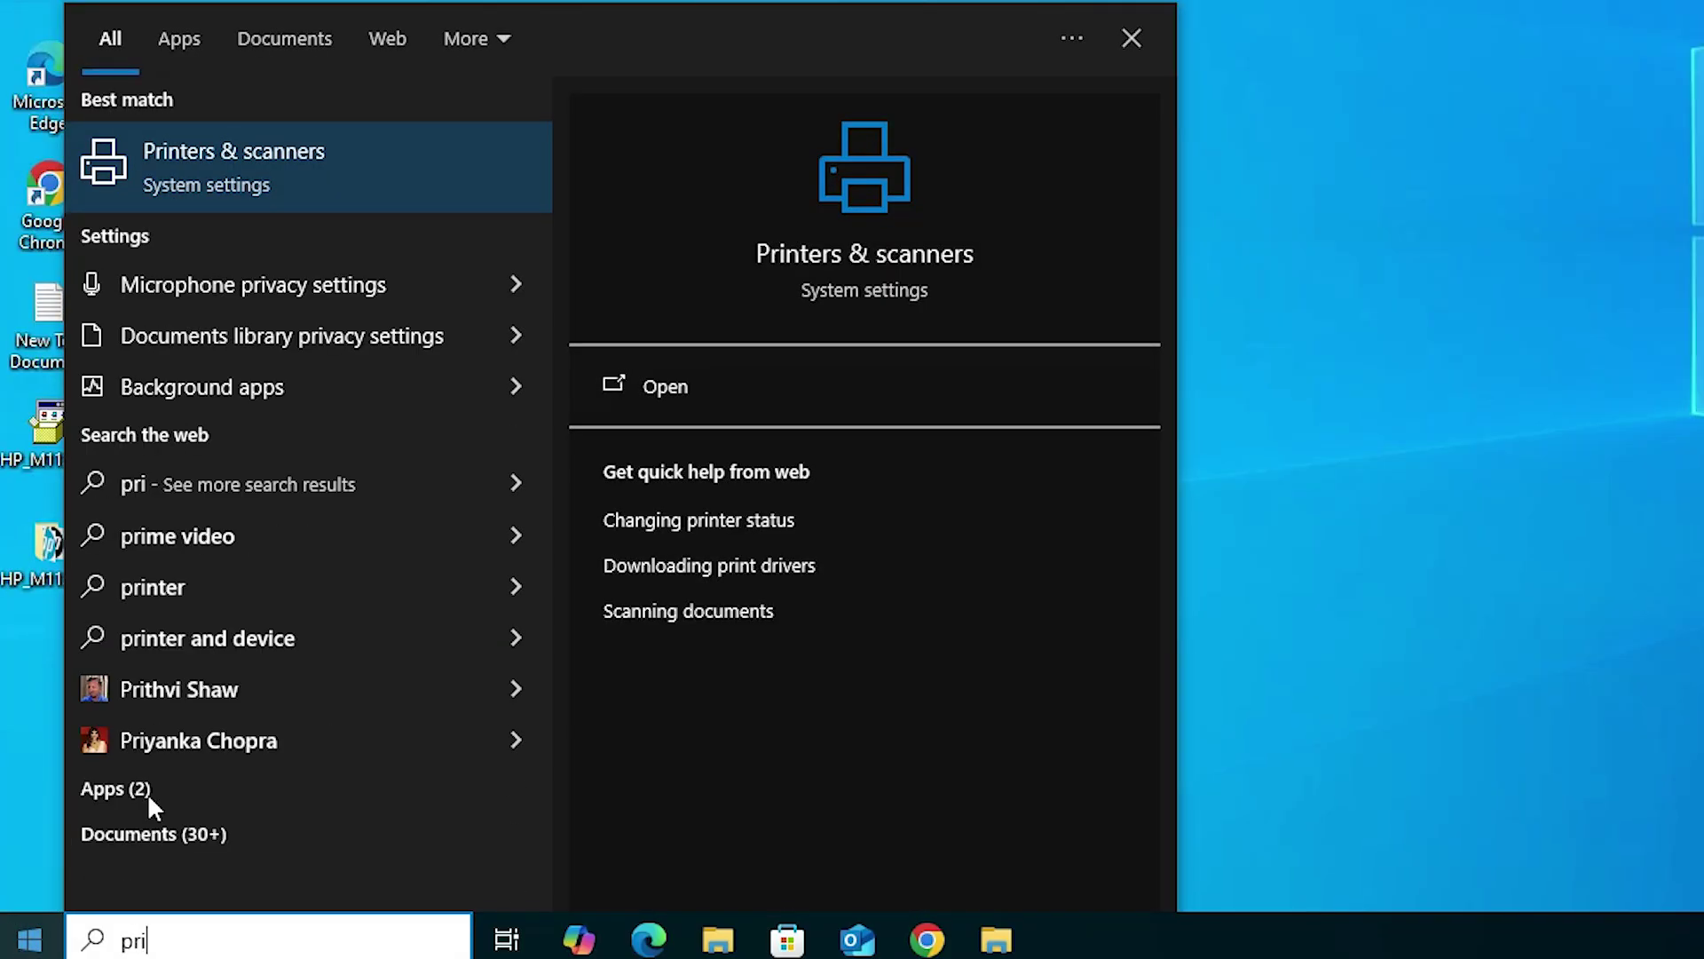
{"action": "left_click", "coordinate": [272, 162]}
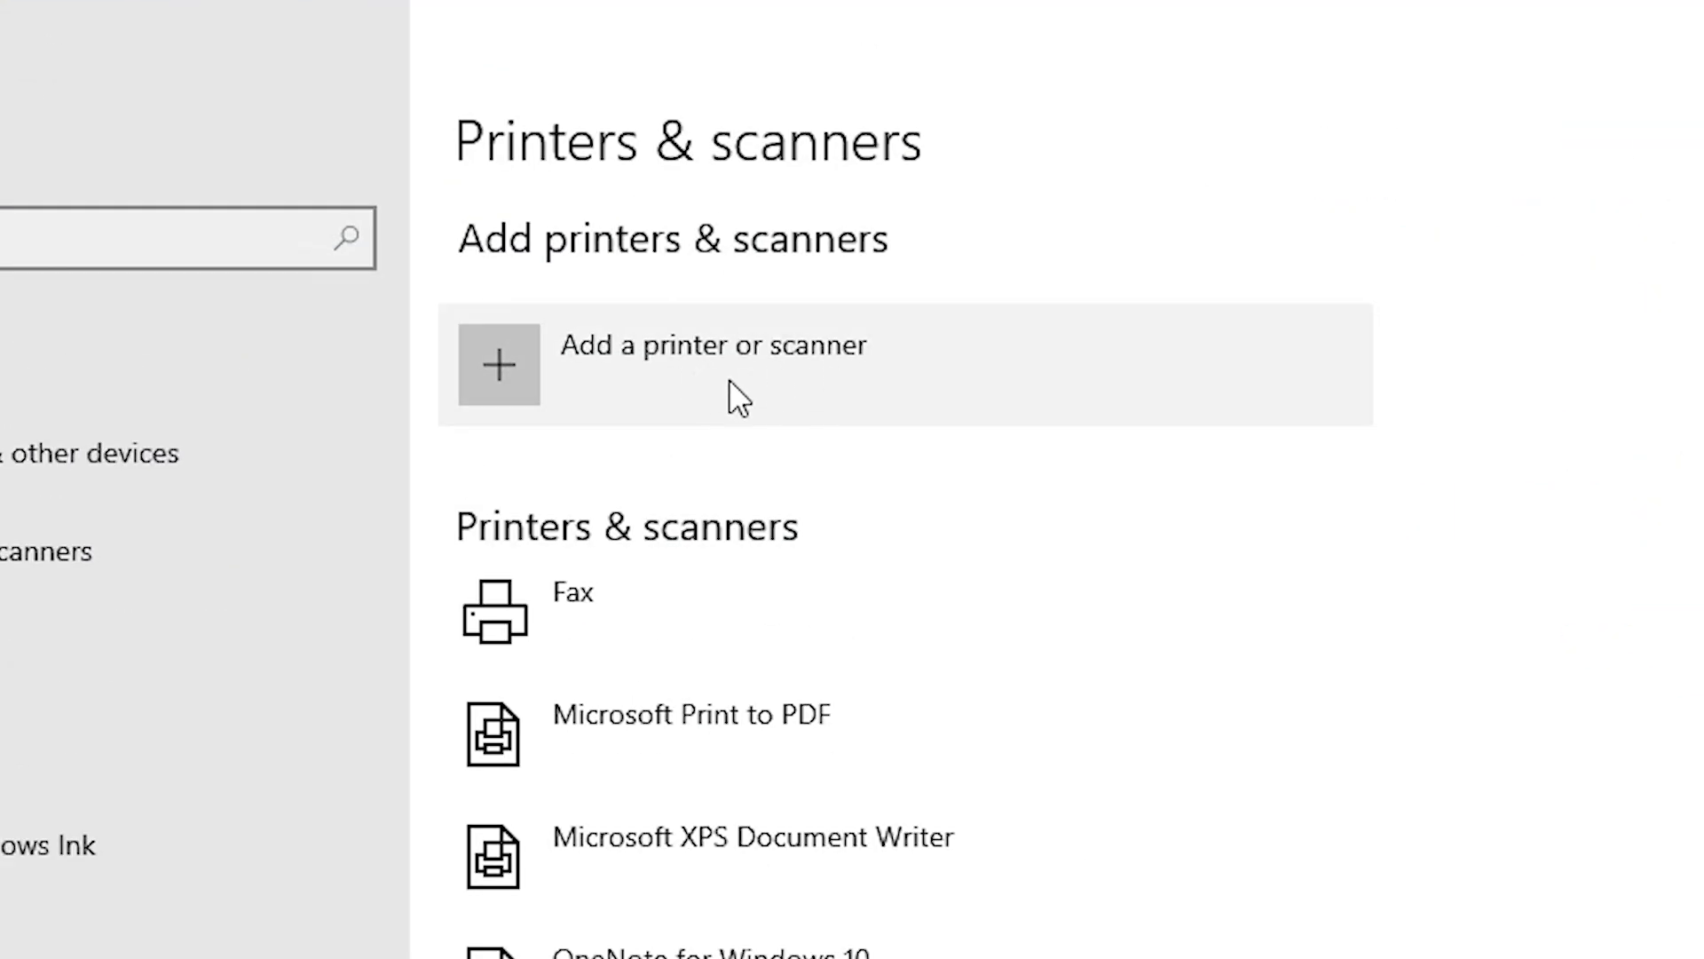
{"action": "left_click", "coordinate": [693, 383]}
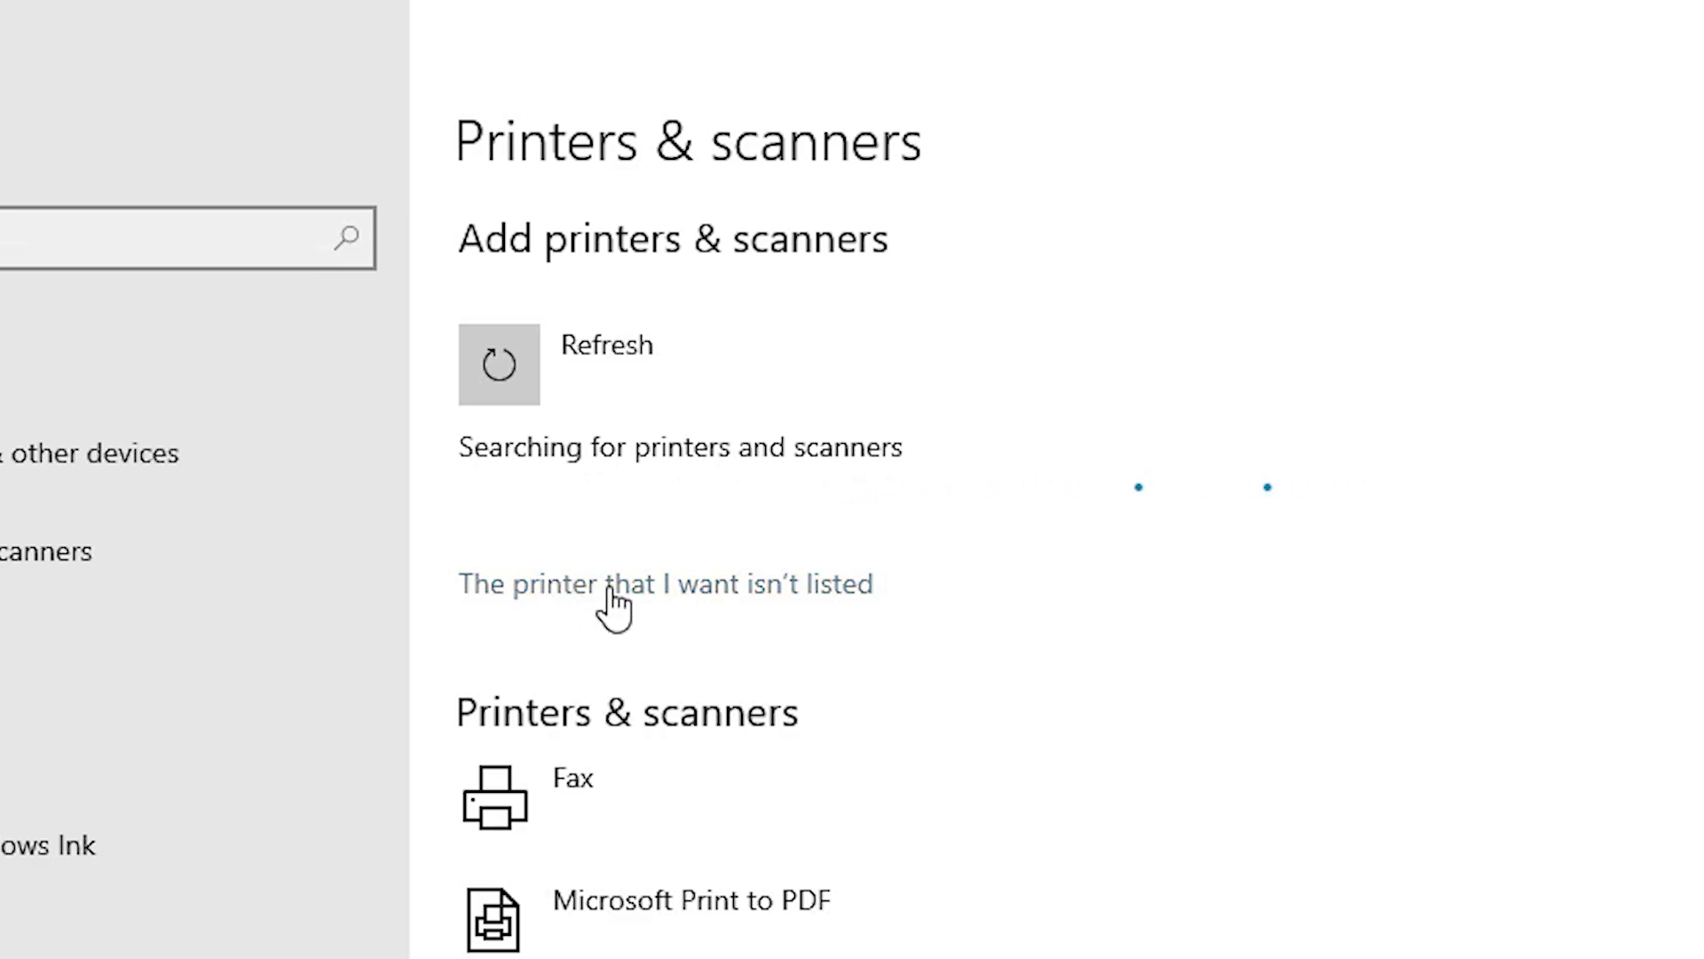
{"action": "left_click", "coordinate": [850, 587]}
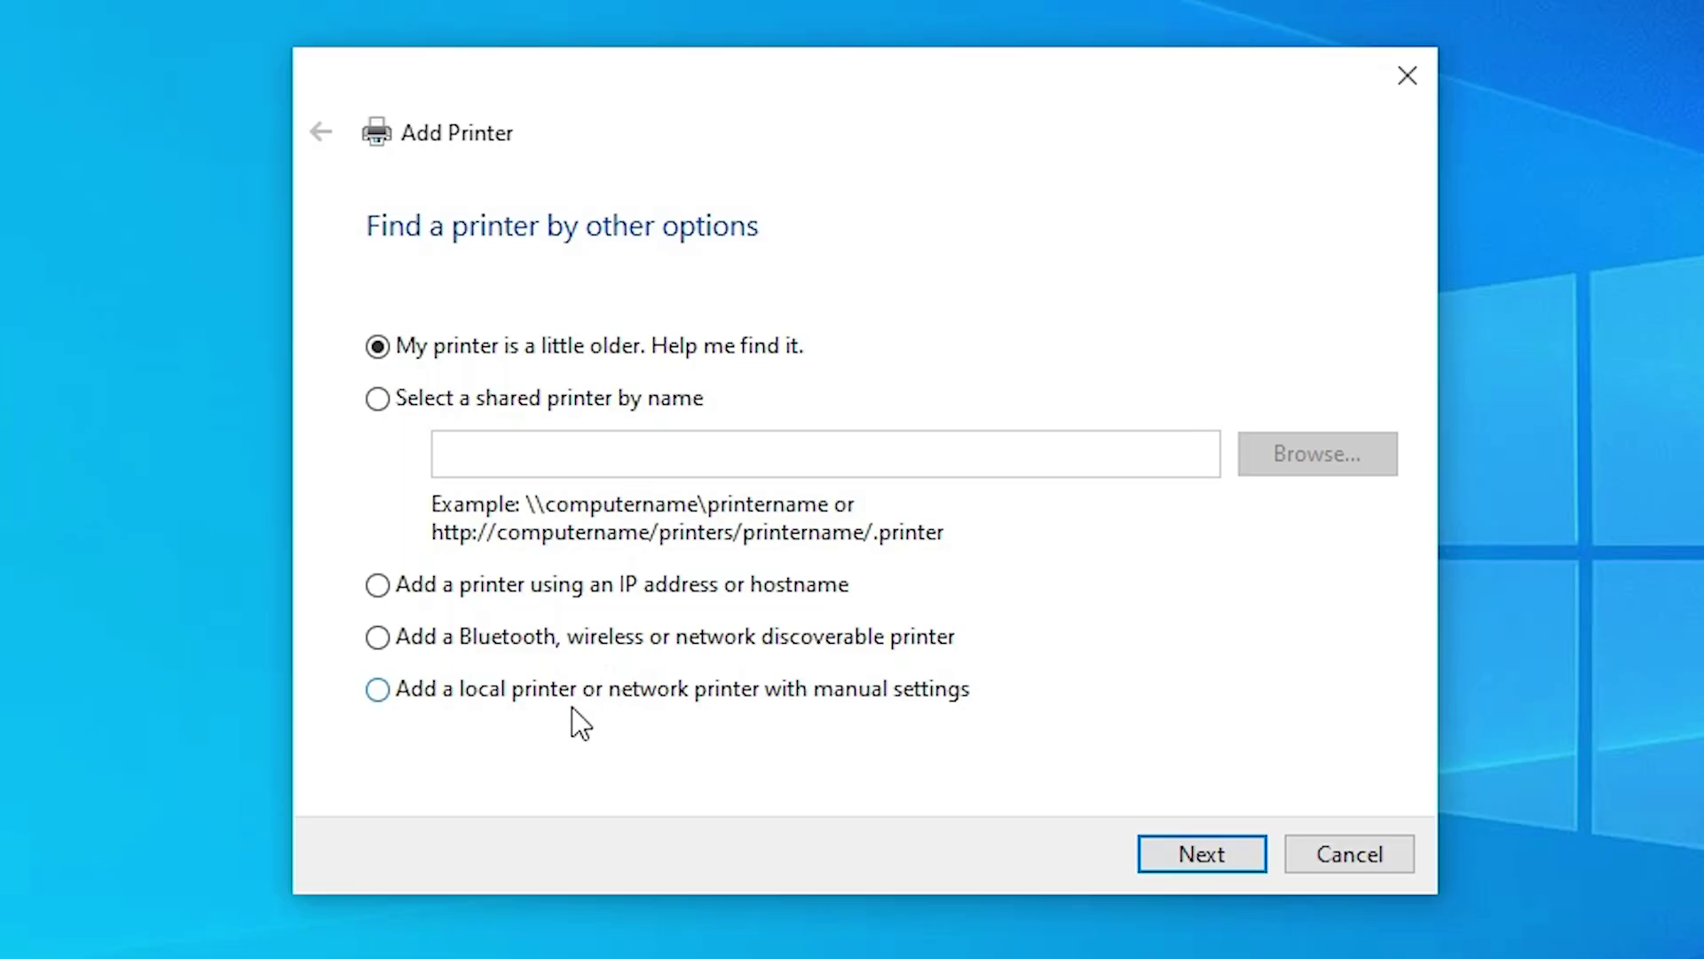
- Add a local printer with manual settings using the existing USB_001 port
{"action": "left_click", "coordinate": [845, 689]}
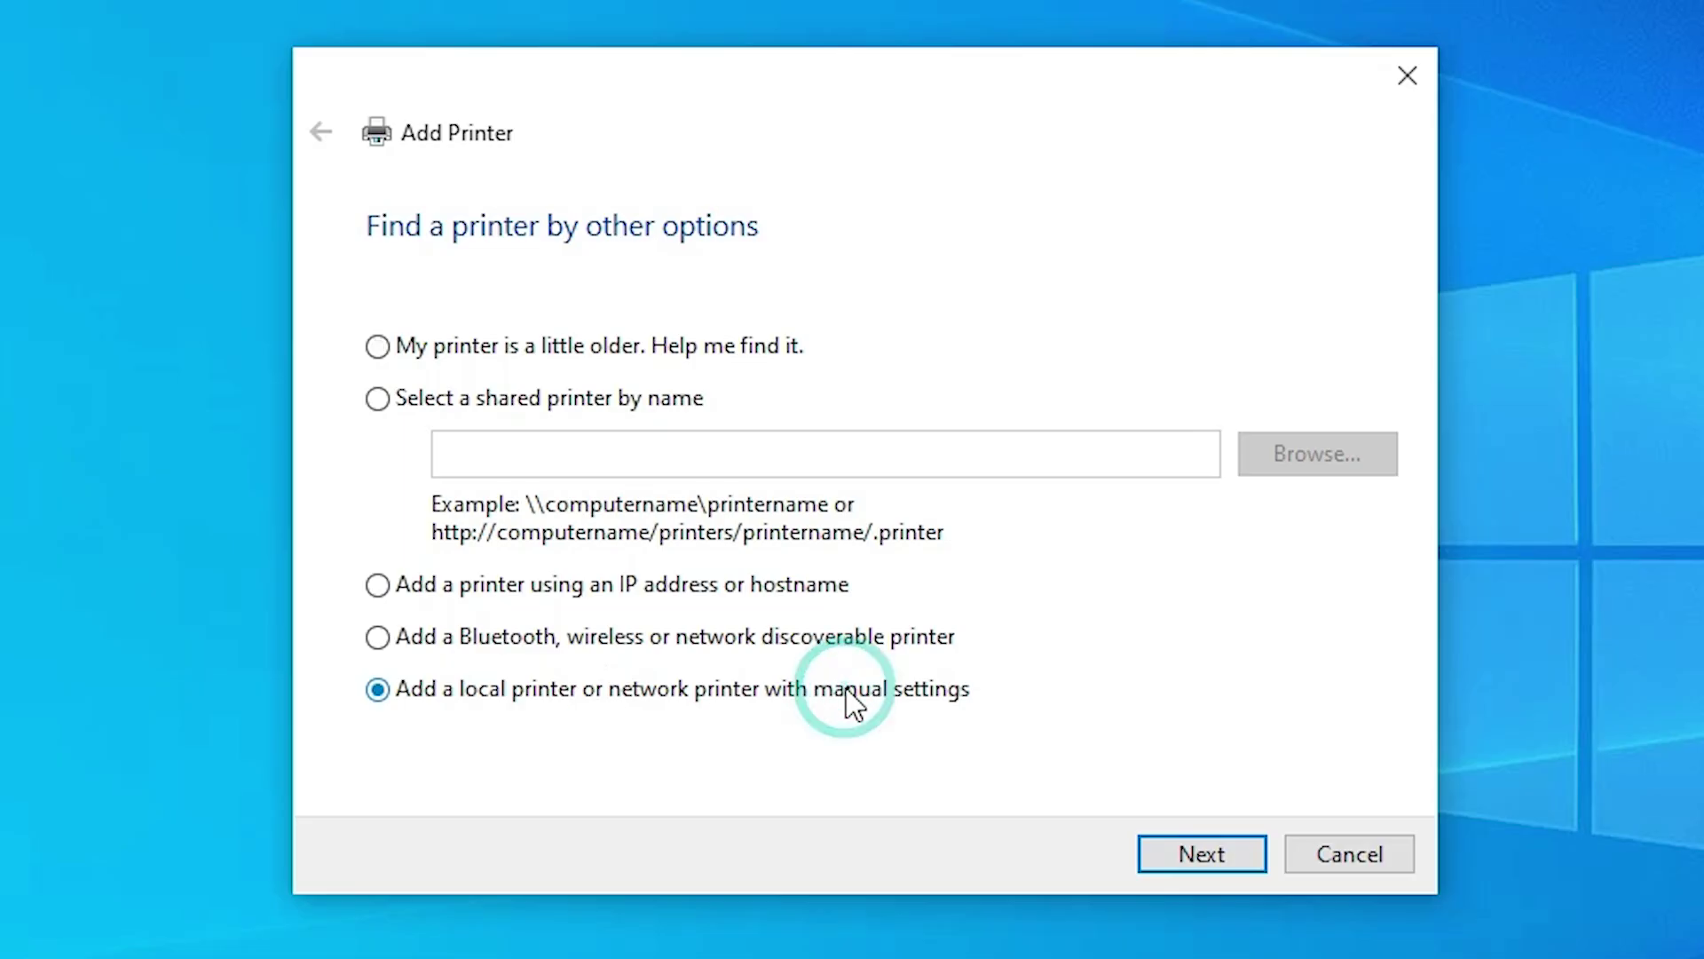
{"action": "left_click", "coordinate": [1202, 862]}
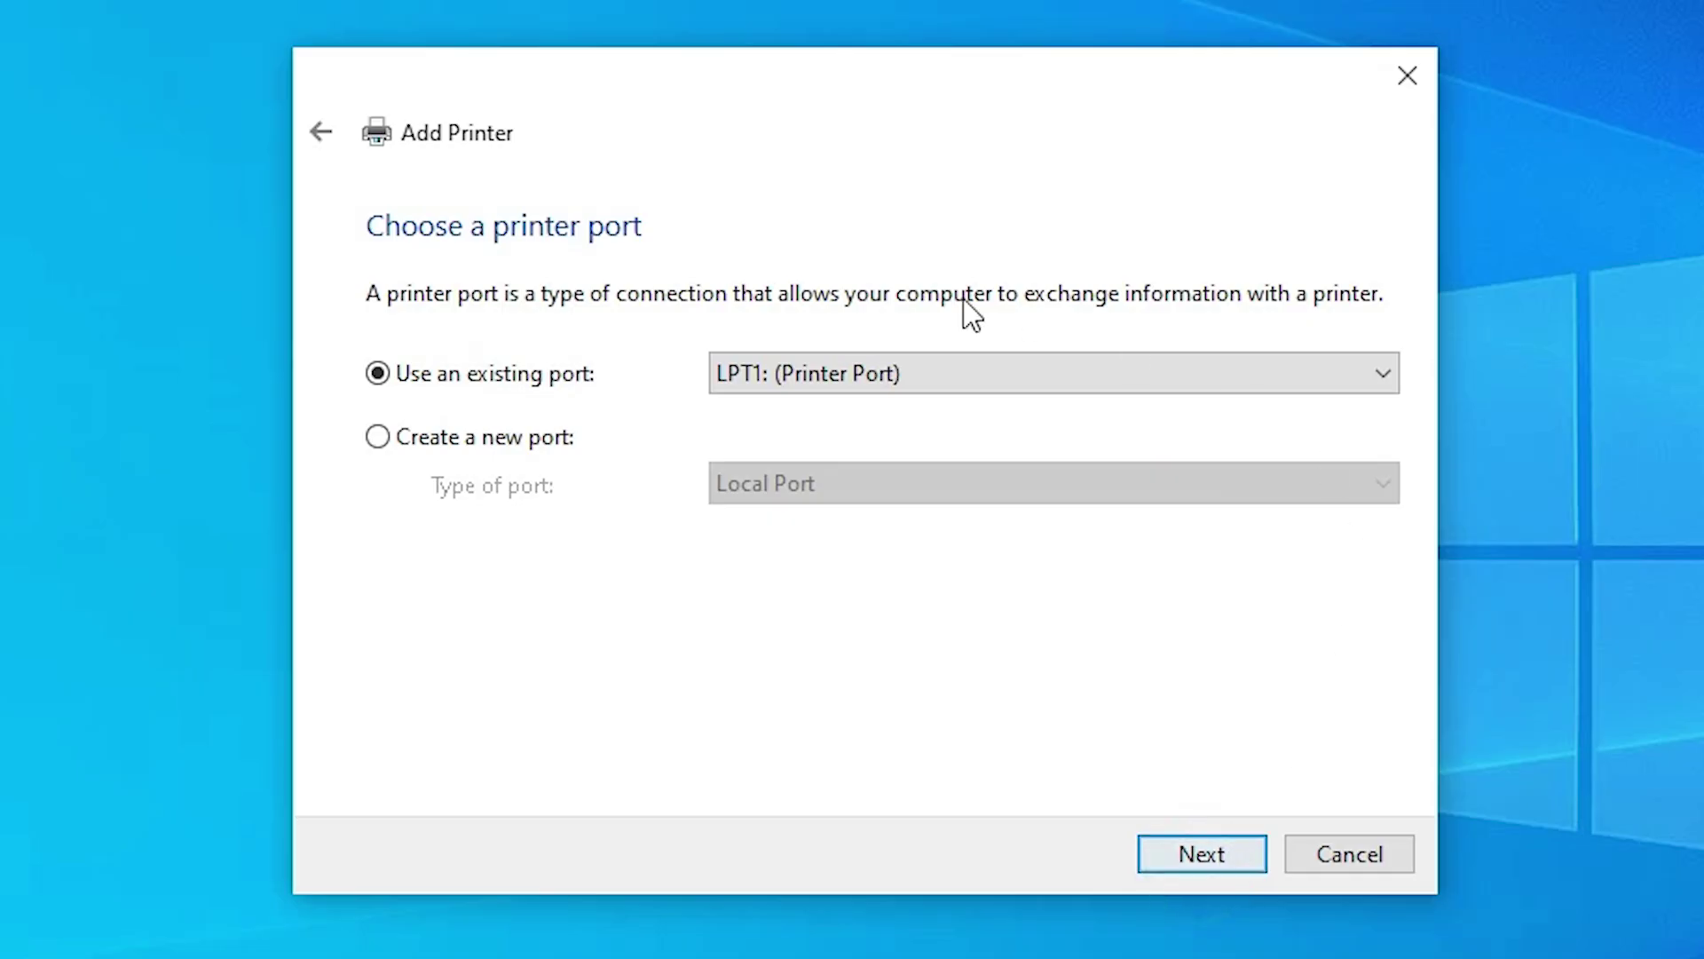
{"action": "left_click", "coordinate": [898, 375]}
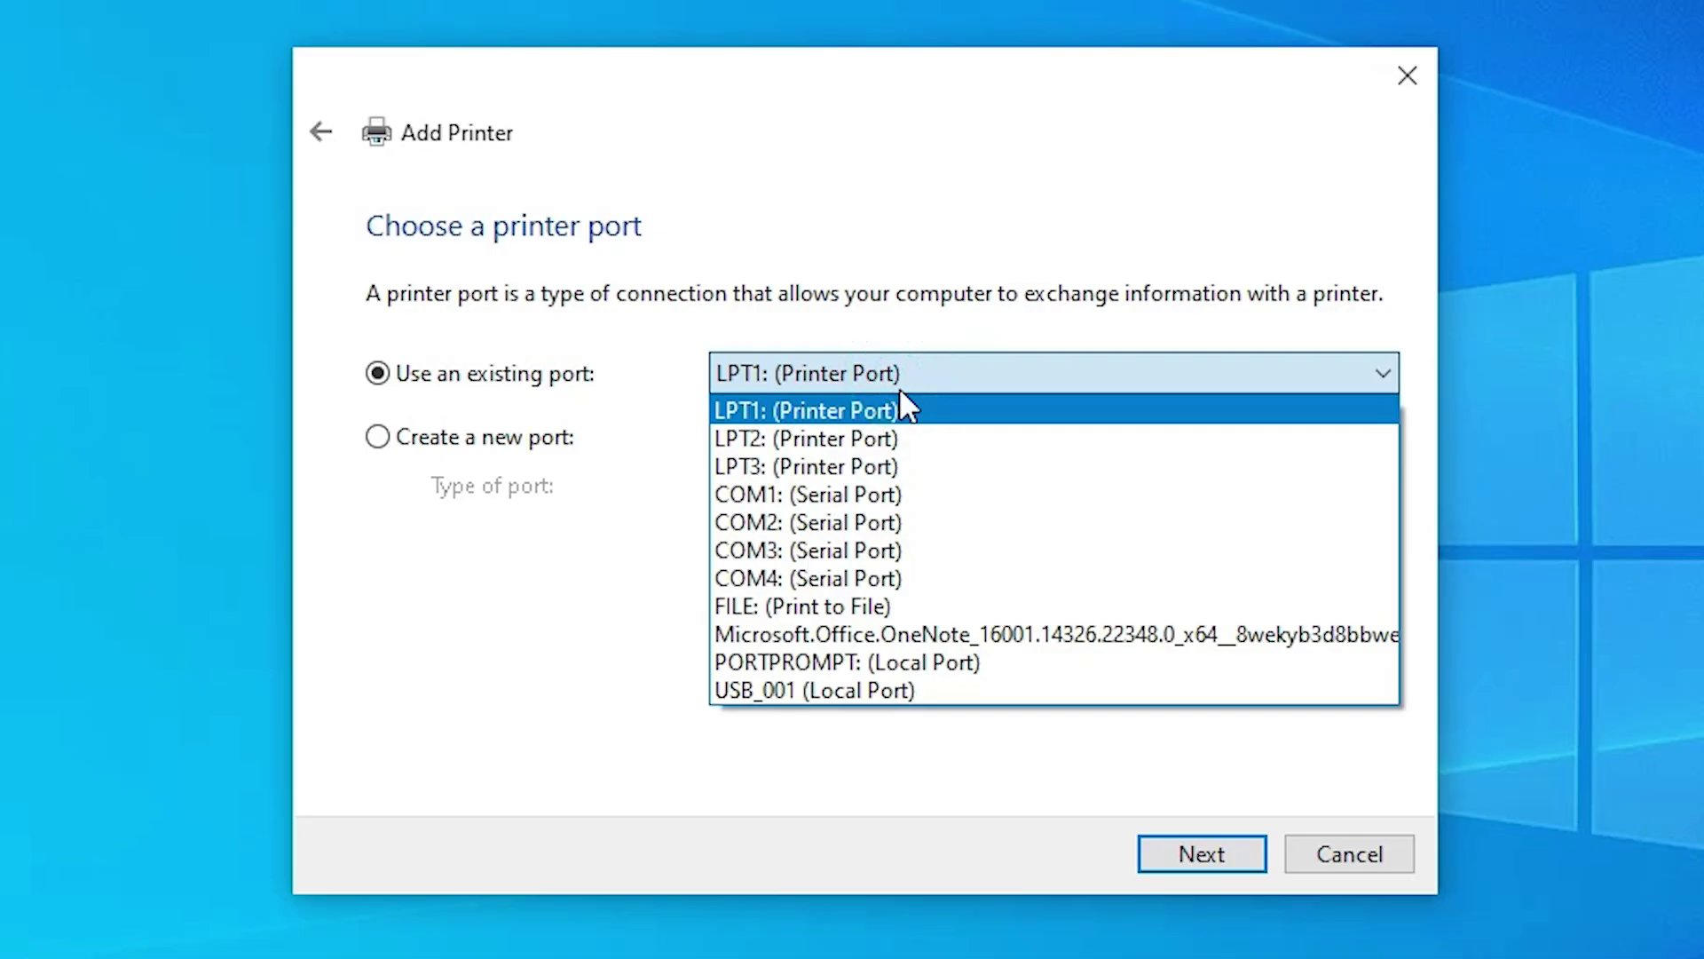
{"action": "left_click", "coordinate": [810, 698]}
{"action": "left_click", "coordinate": [1207, 858]}
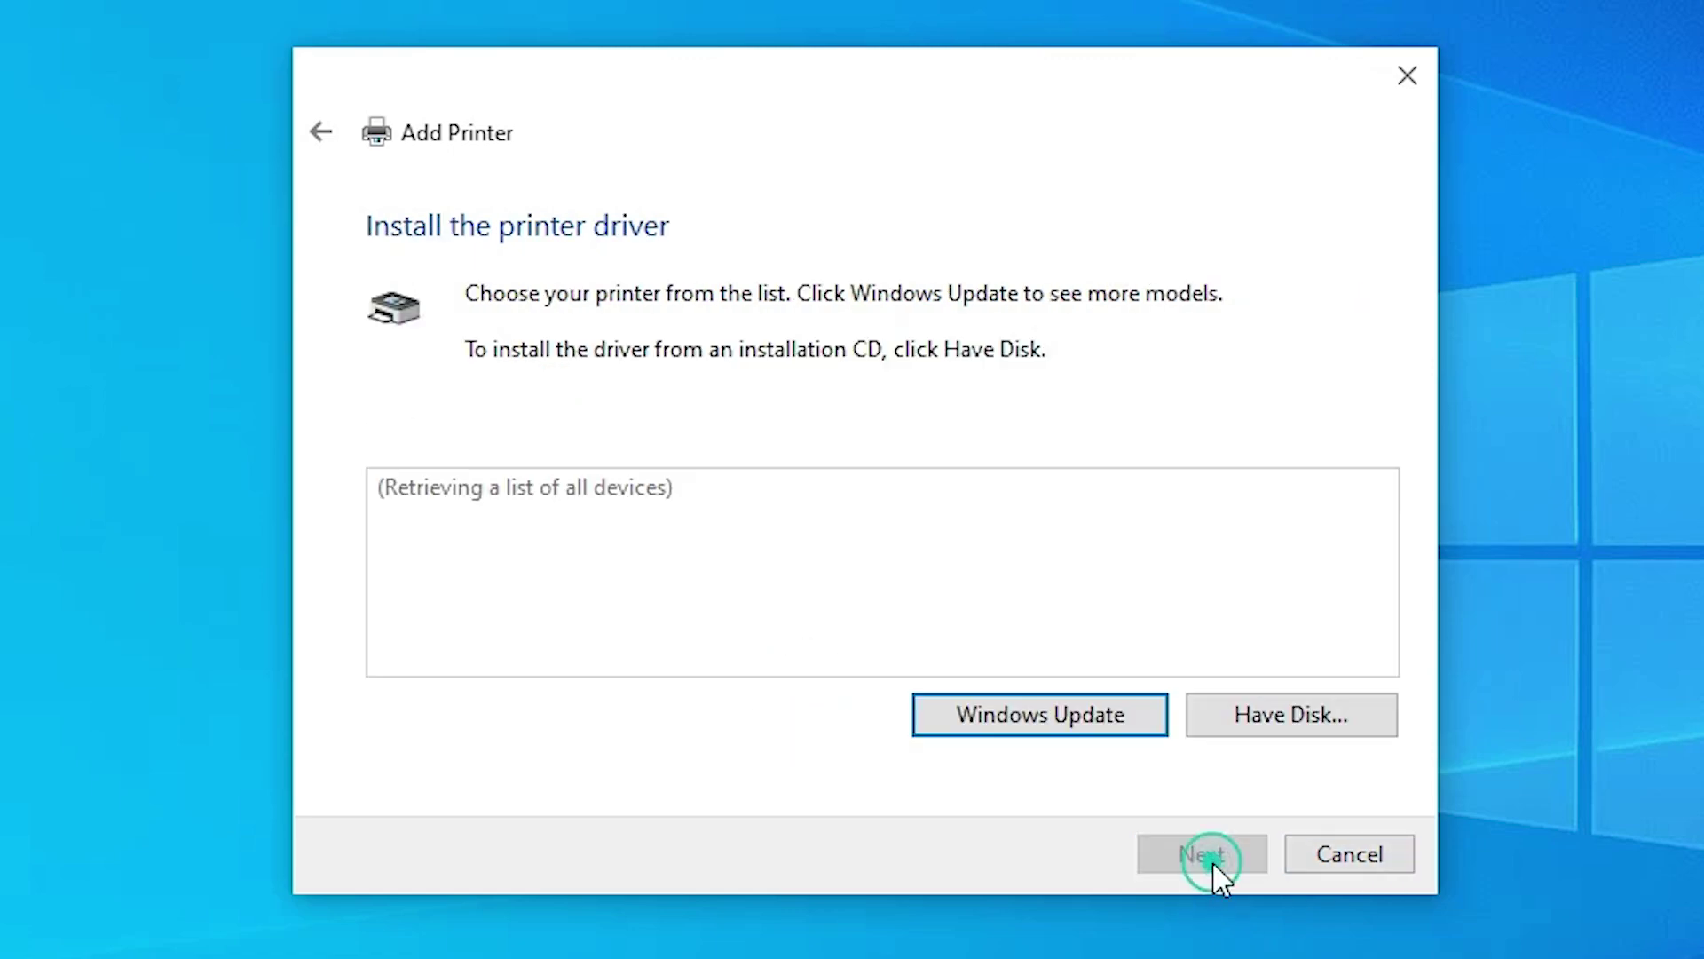
- Use Have Disk to browse to the Desktop and open the extracted HP_M1130 driver folder
{"action": "left_click", "coordinate": [1326, 699]}
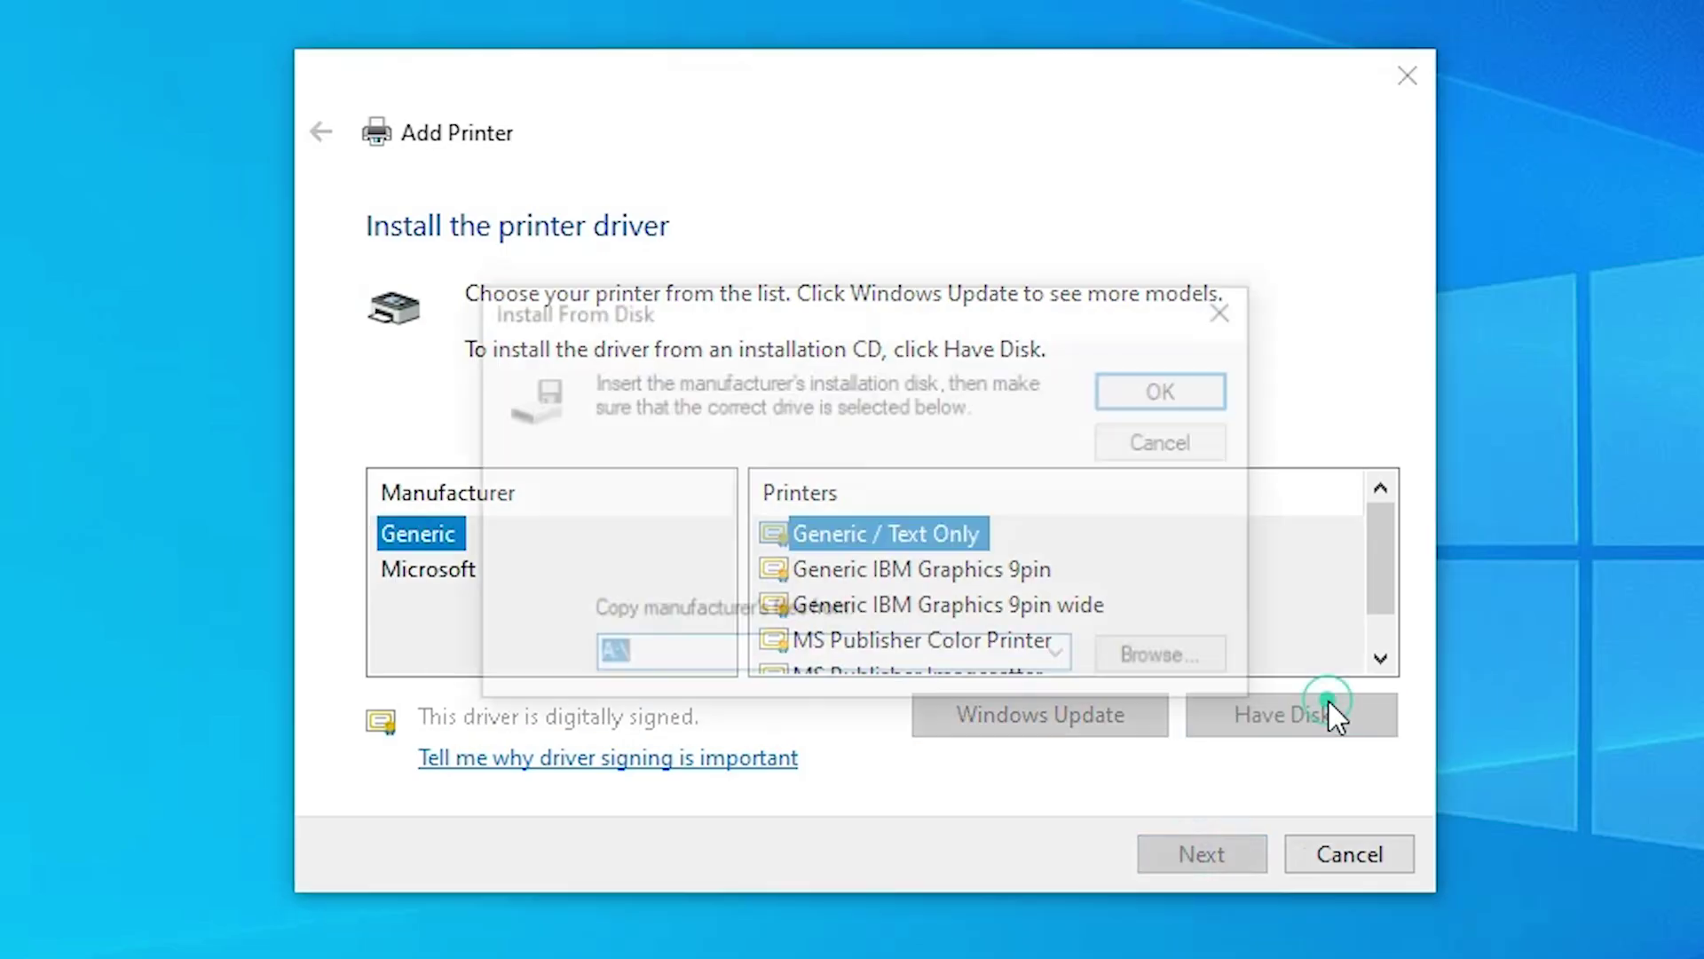
{"action": "left_click", "coordinate": [1220, 657]}
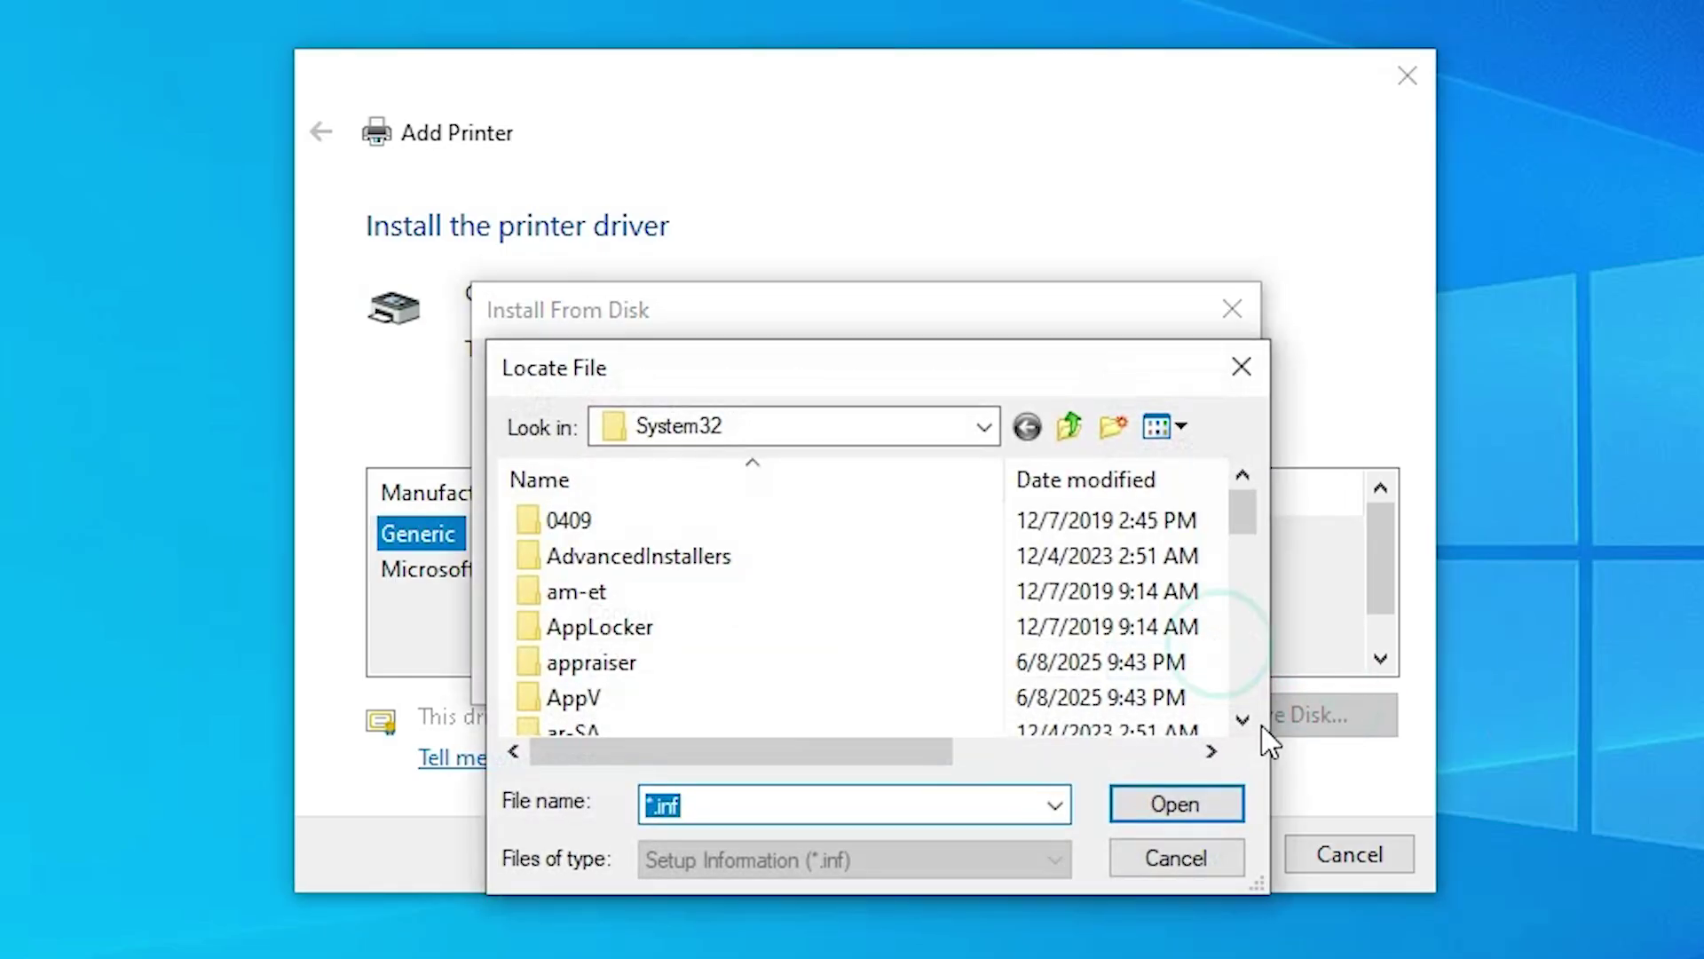
{"action": "left_click", "coordinate": [932, 428]}
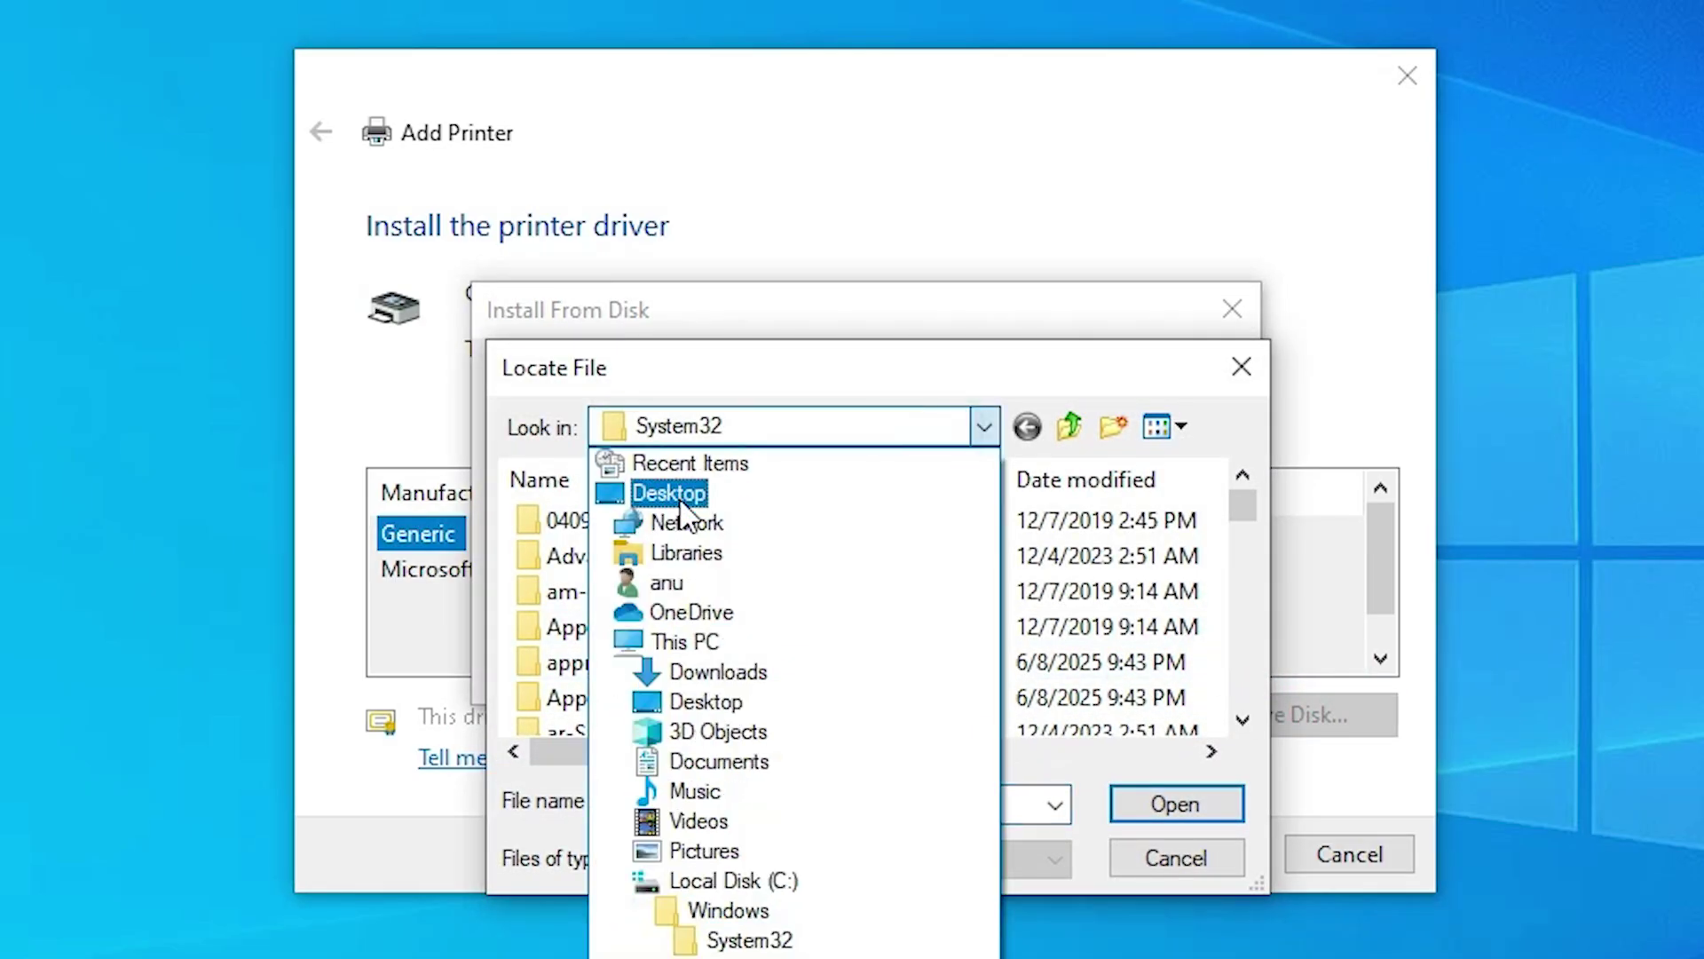
{"action": "left_click", "coordinate": [681, 502]}
{"action": "left_click_drag", "start_coordinate": [1238, 588], "coordinate": [1229, 735]}
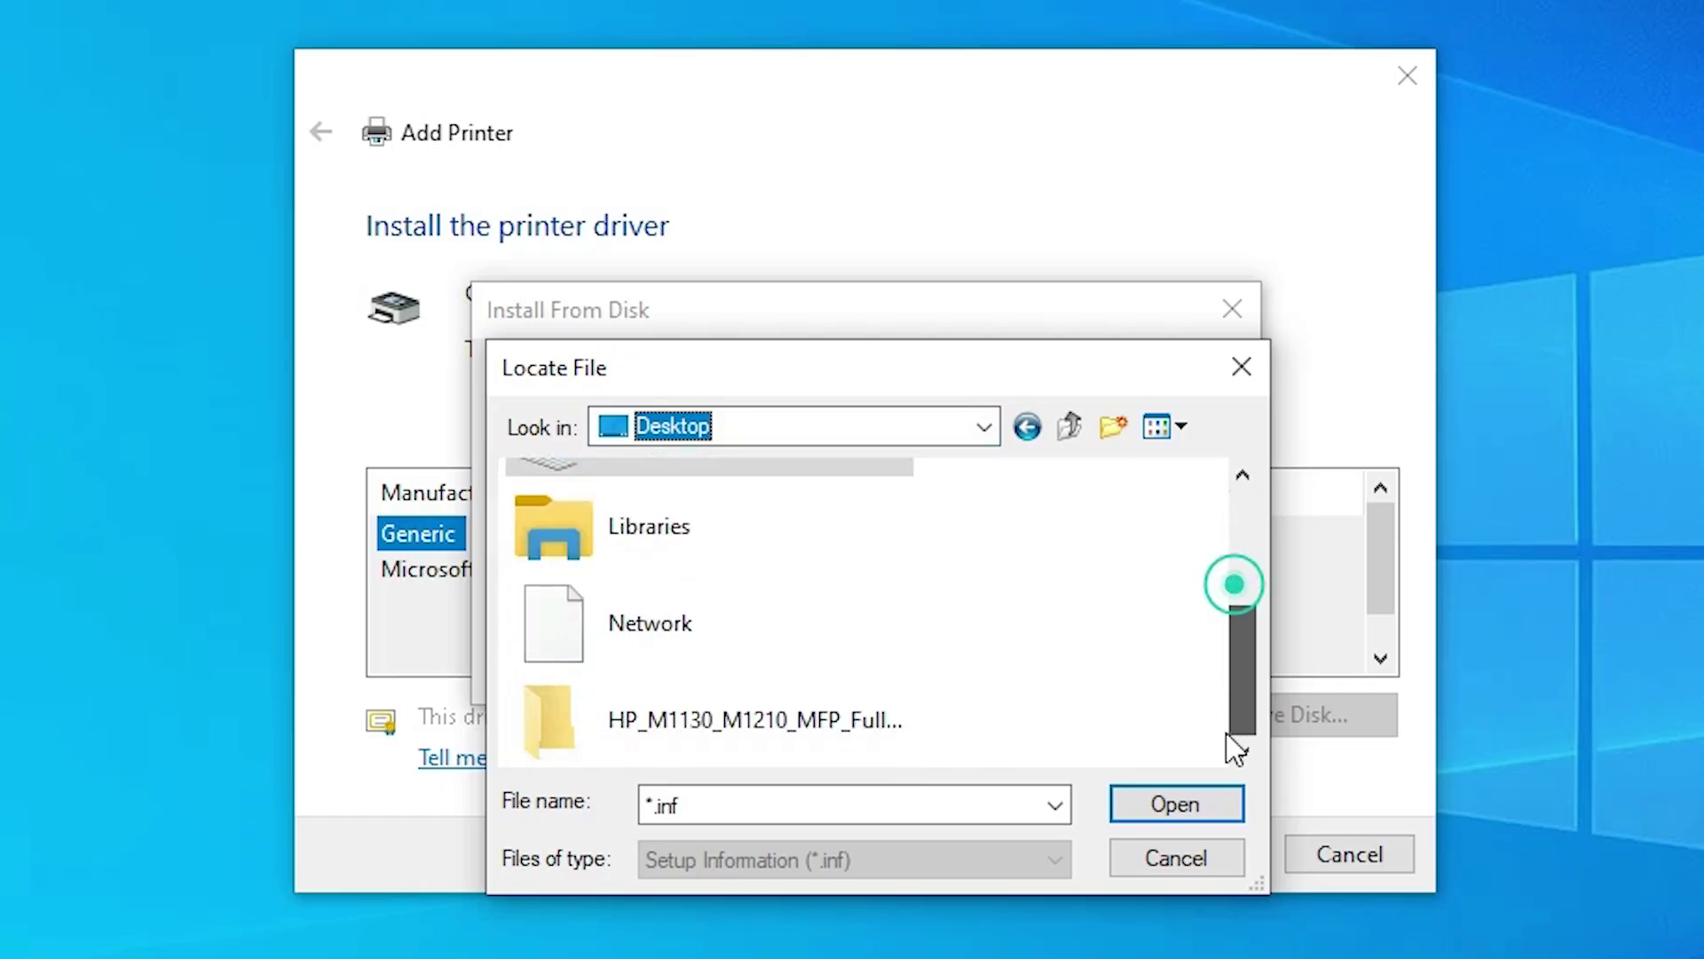
{"action": "double_click", "coordinate": [702, 715]}
- Pick Autorun.inf as the driver file and confirm to load the HP LaserJet Professional models
{"action": "scroll", "coordinate": [944, 609], "scroll_direction": "down", "scroll_amount": 15}
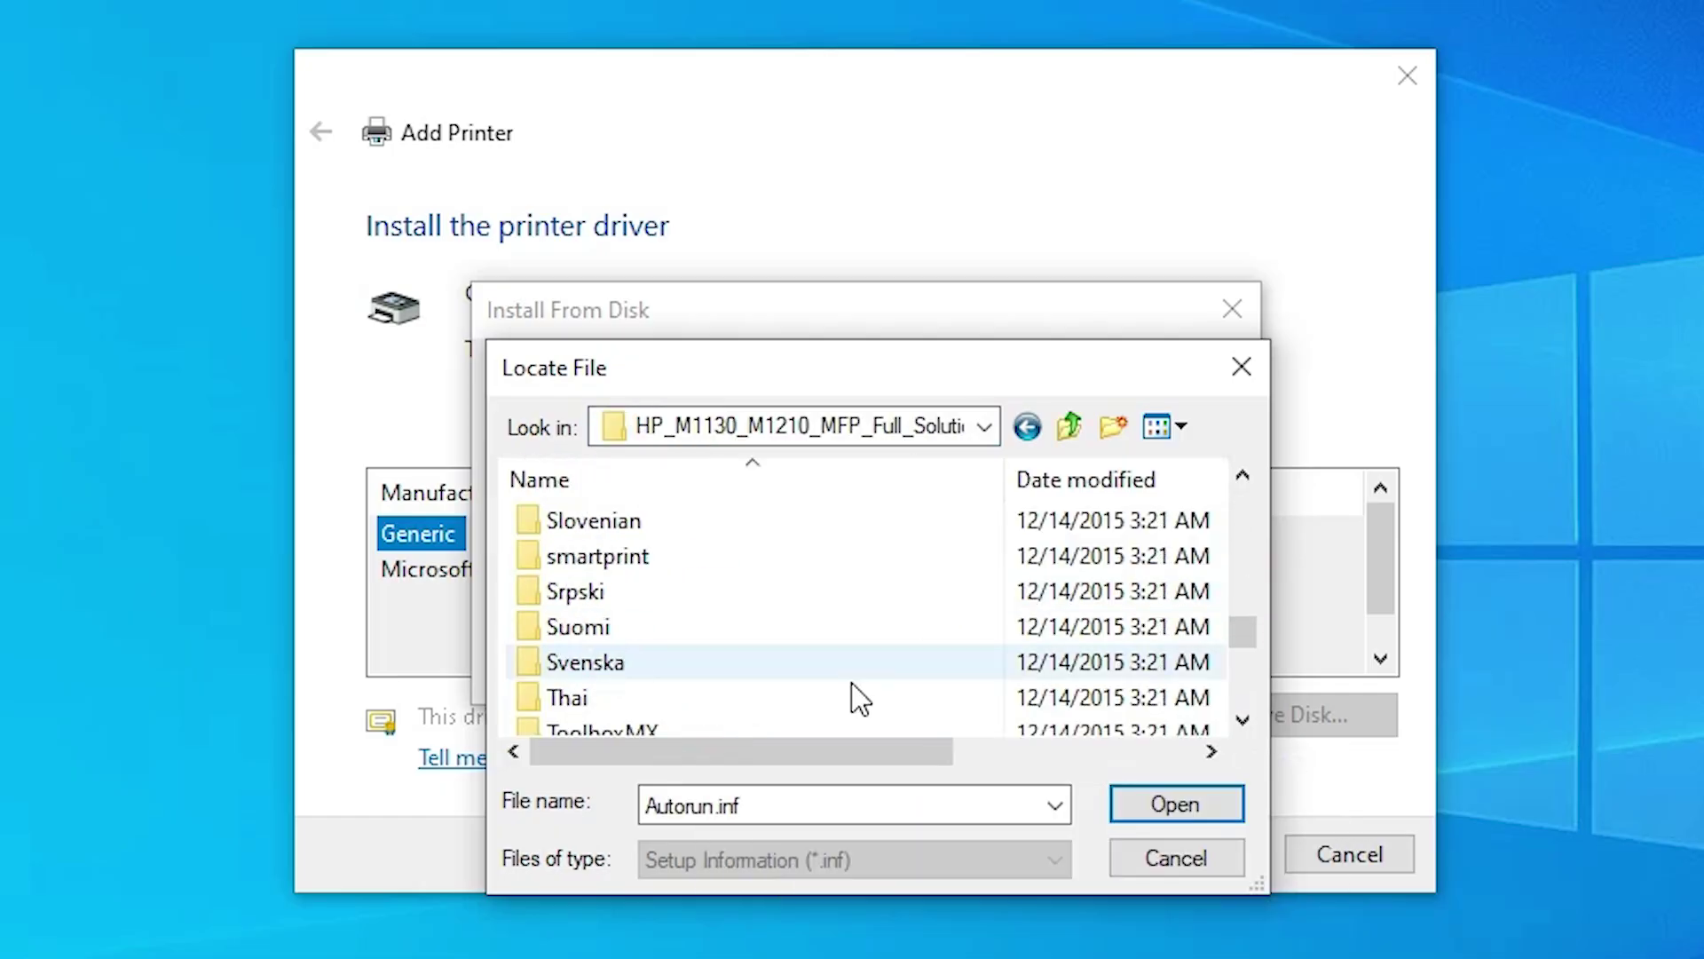
{"action": "left_click", "coordinate": [1243, 476]}
{"action": "left_click", "coordinate": [568, 555]}
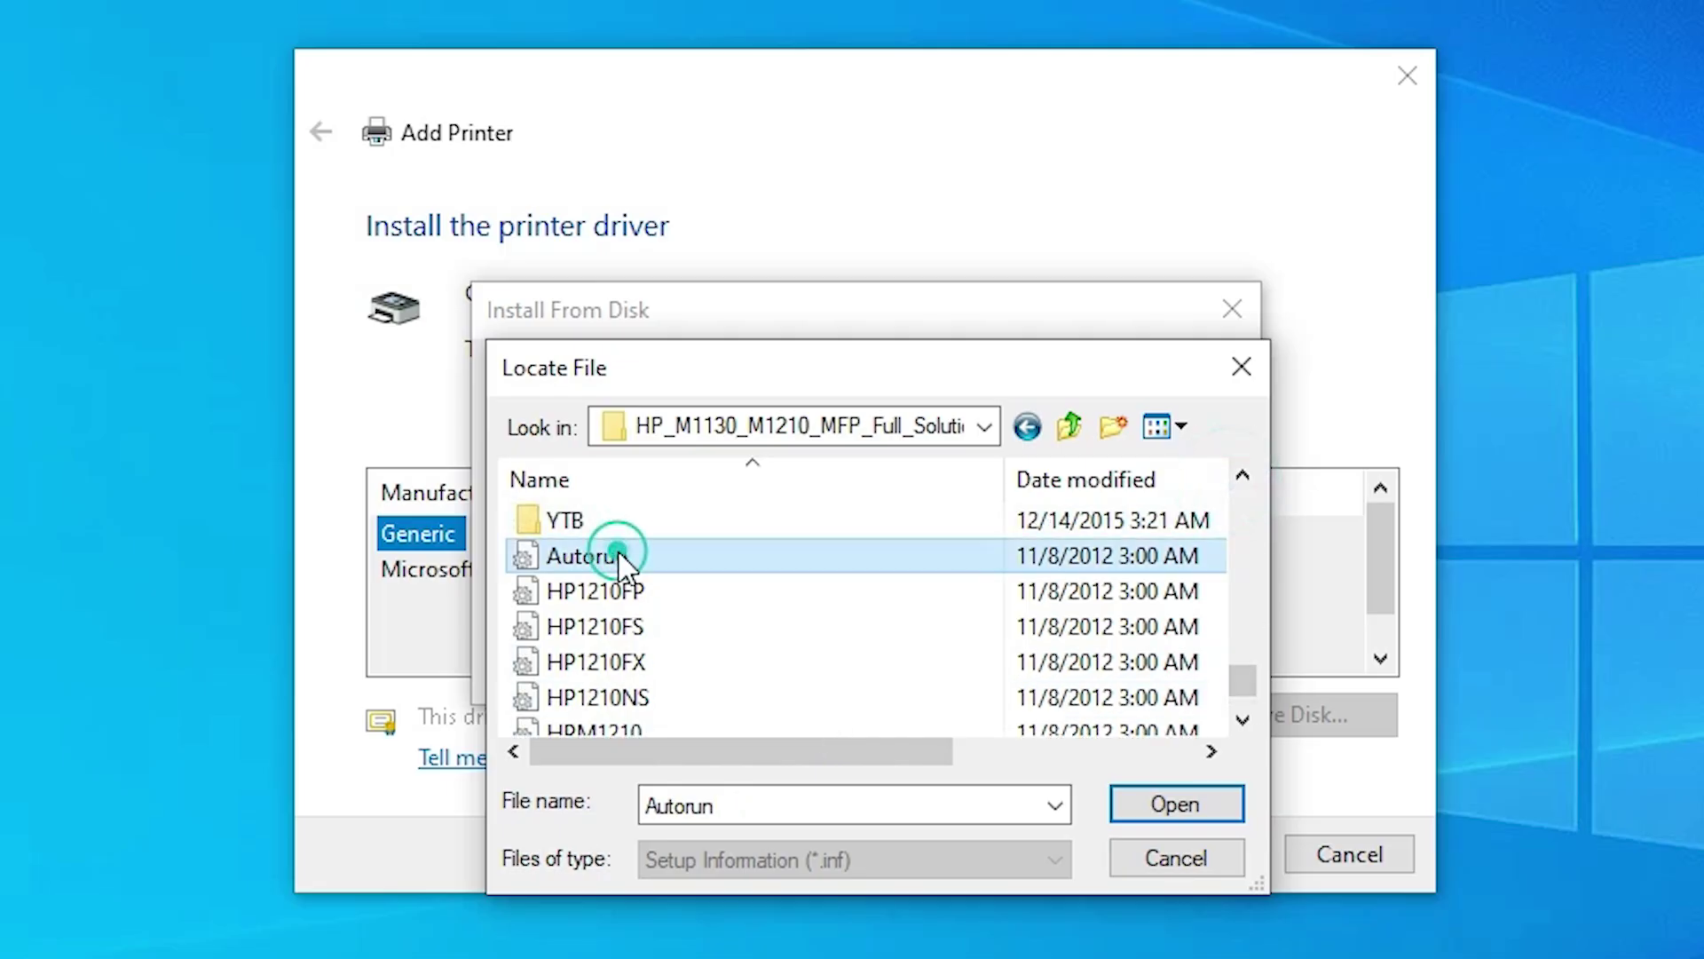
{"action": "scroll", "coordinate": [621, 609], "scroll_direction": "down", "scroll_amount": 1}
{"action": "left_click", "coordinate": [596, 701]}
{"action": "scroll", "coordinate": [737, 675], "scroll_direction": "up", "scroll_amount": 2}
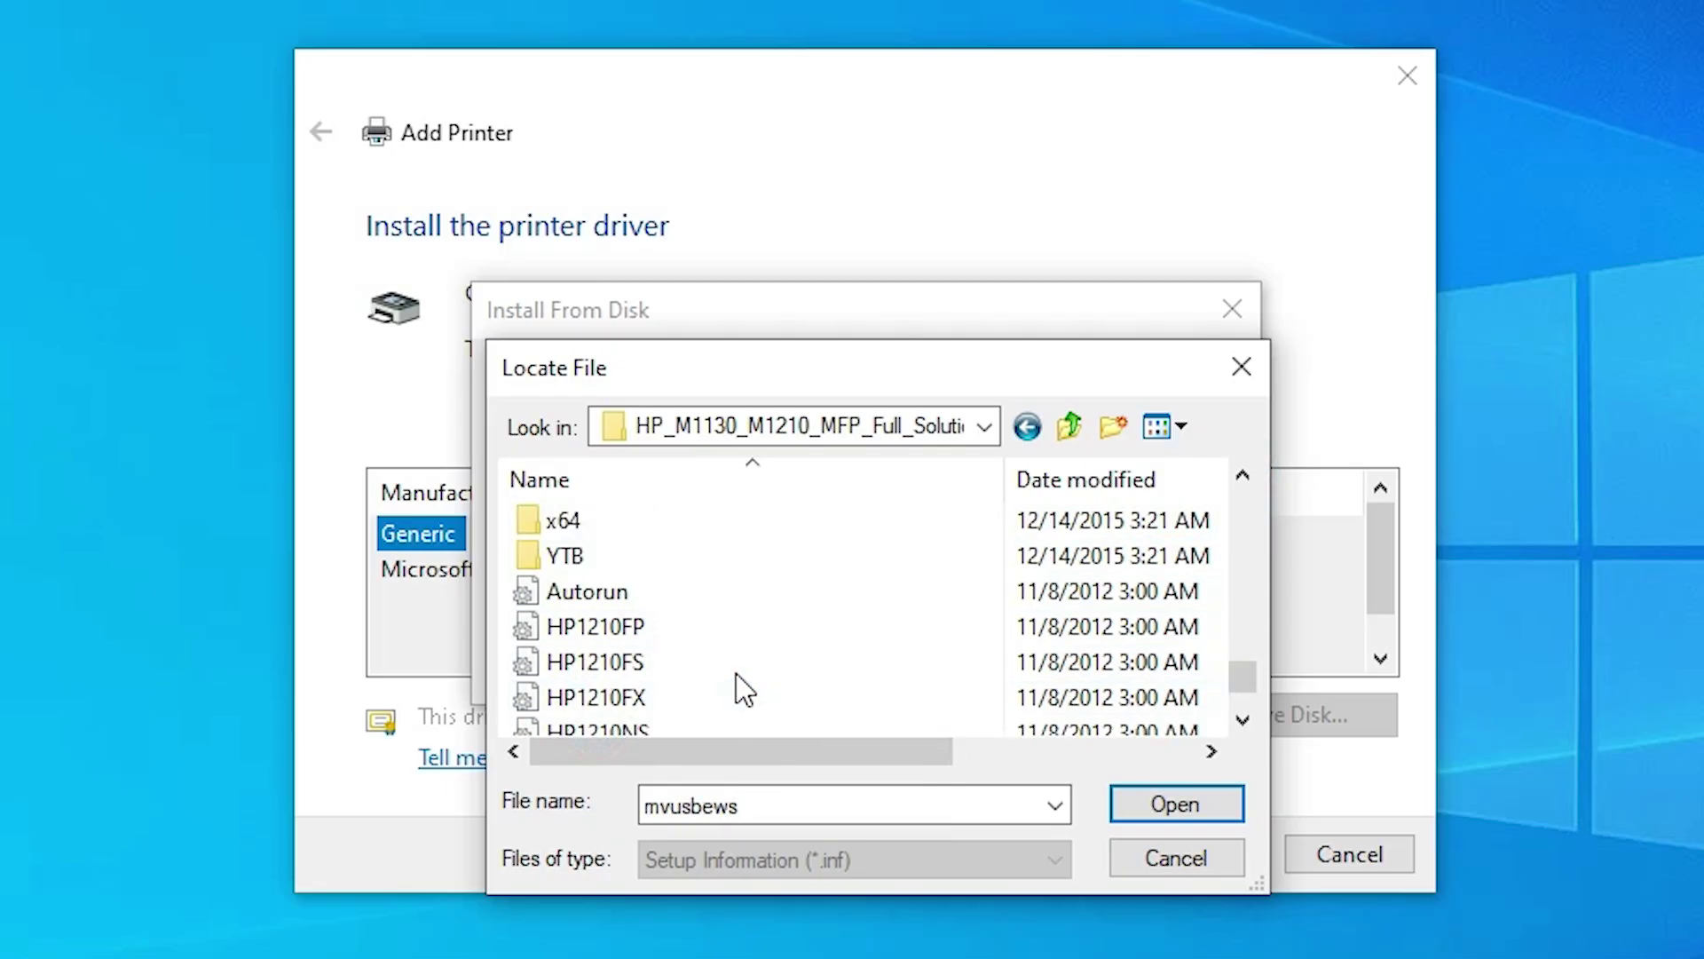
{"action": "scroll", "coordinate": [733, 680], "scroll_direction": "down", "scroll_amount": 1}
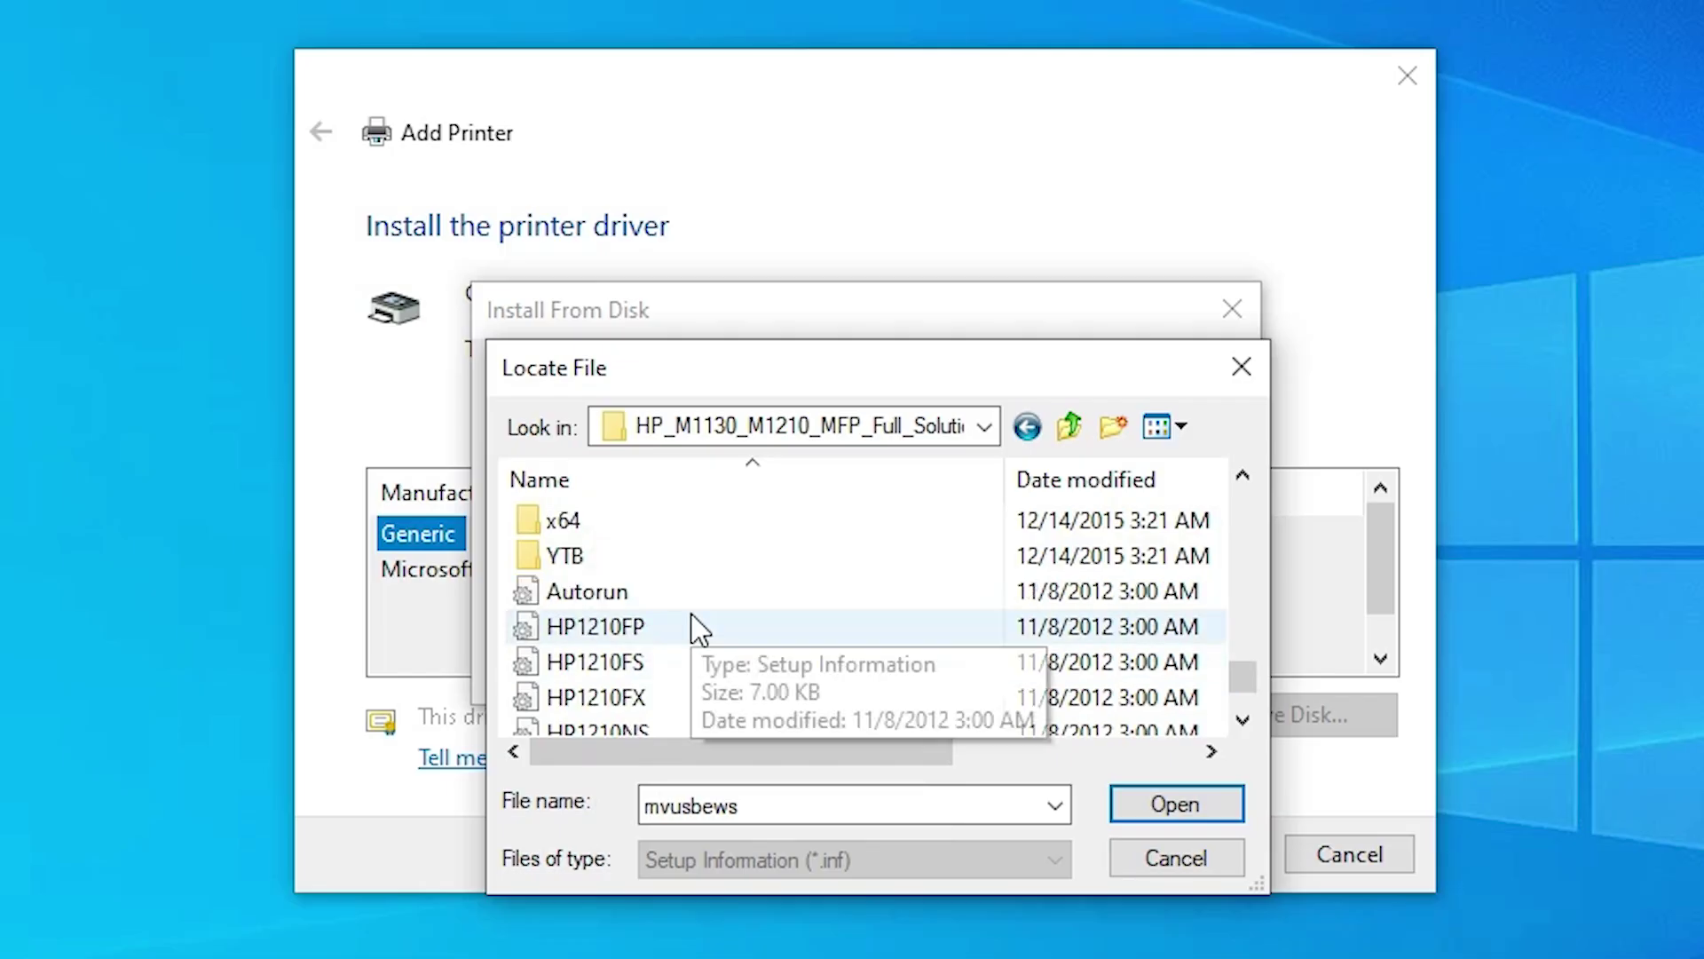
{"action": "left_click", "coordinate": [610, 590]}
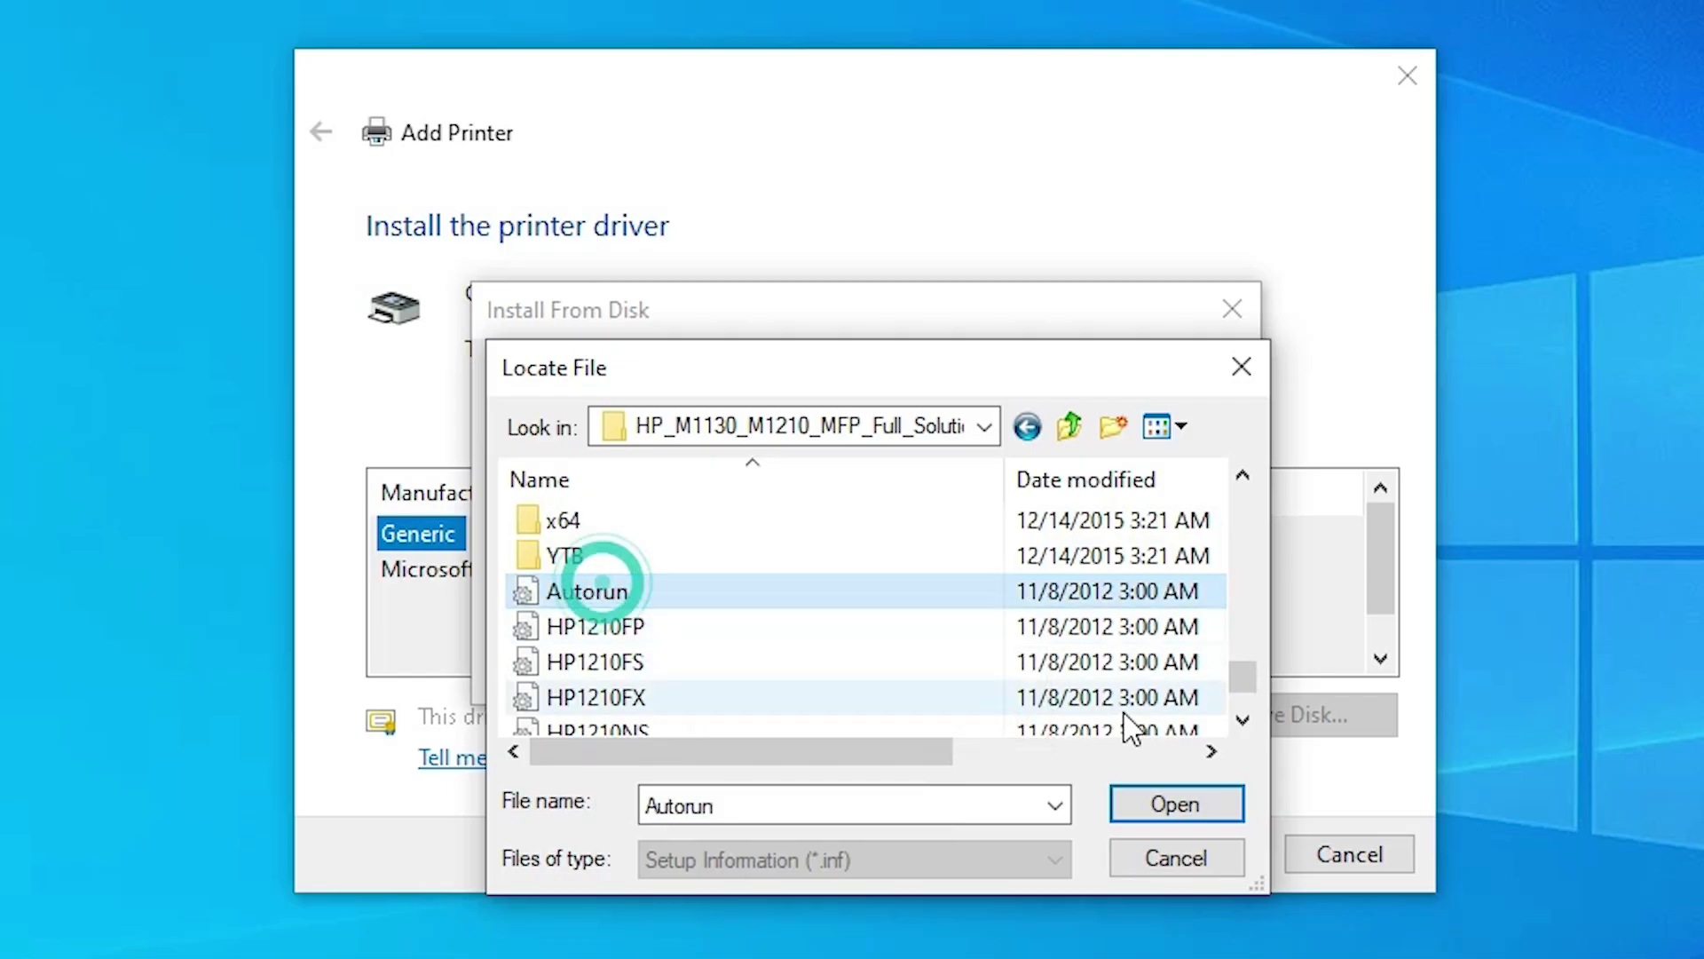
{"action": "left_click", "coordinate": [1182, 807]}
{"action": "left_click", "coordinate": [1172, 389]}
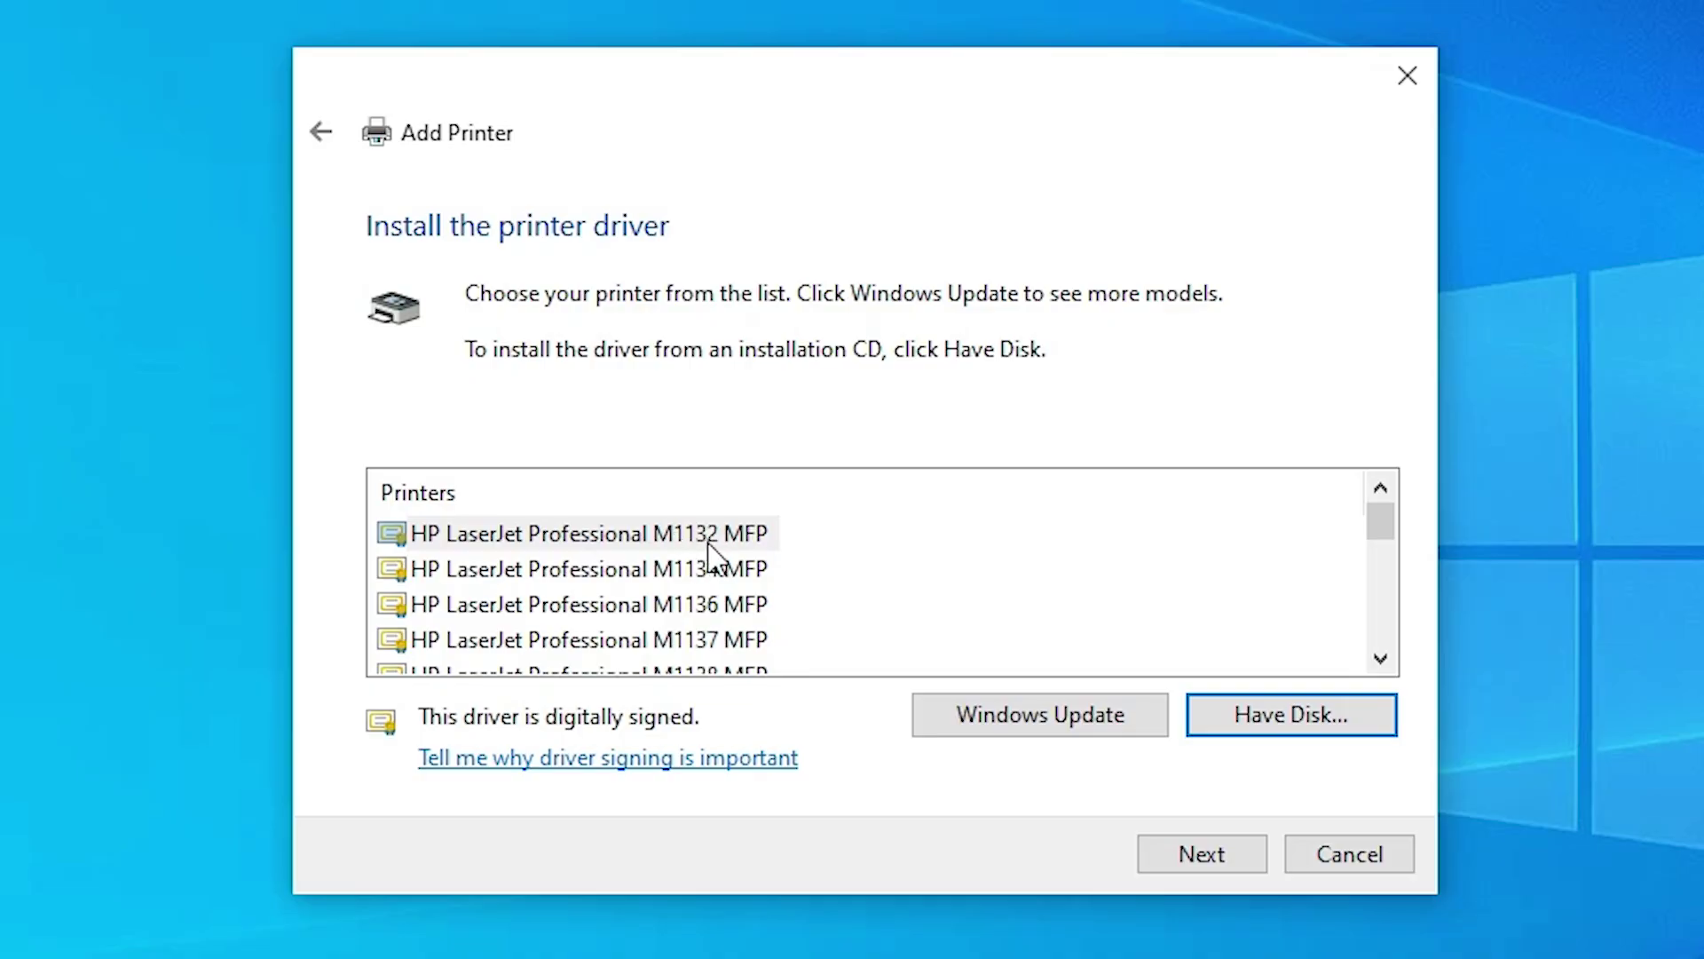
- Pick the HP LaserJet Professional M1132 MFP driver and install it under its suggested name
{"action": "left_click", "coordinate": [744, 544]}
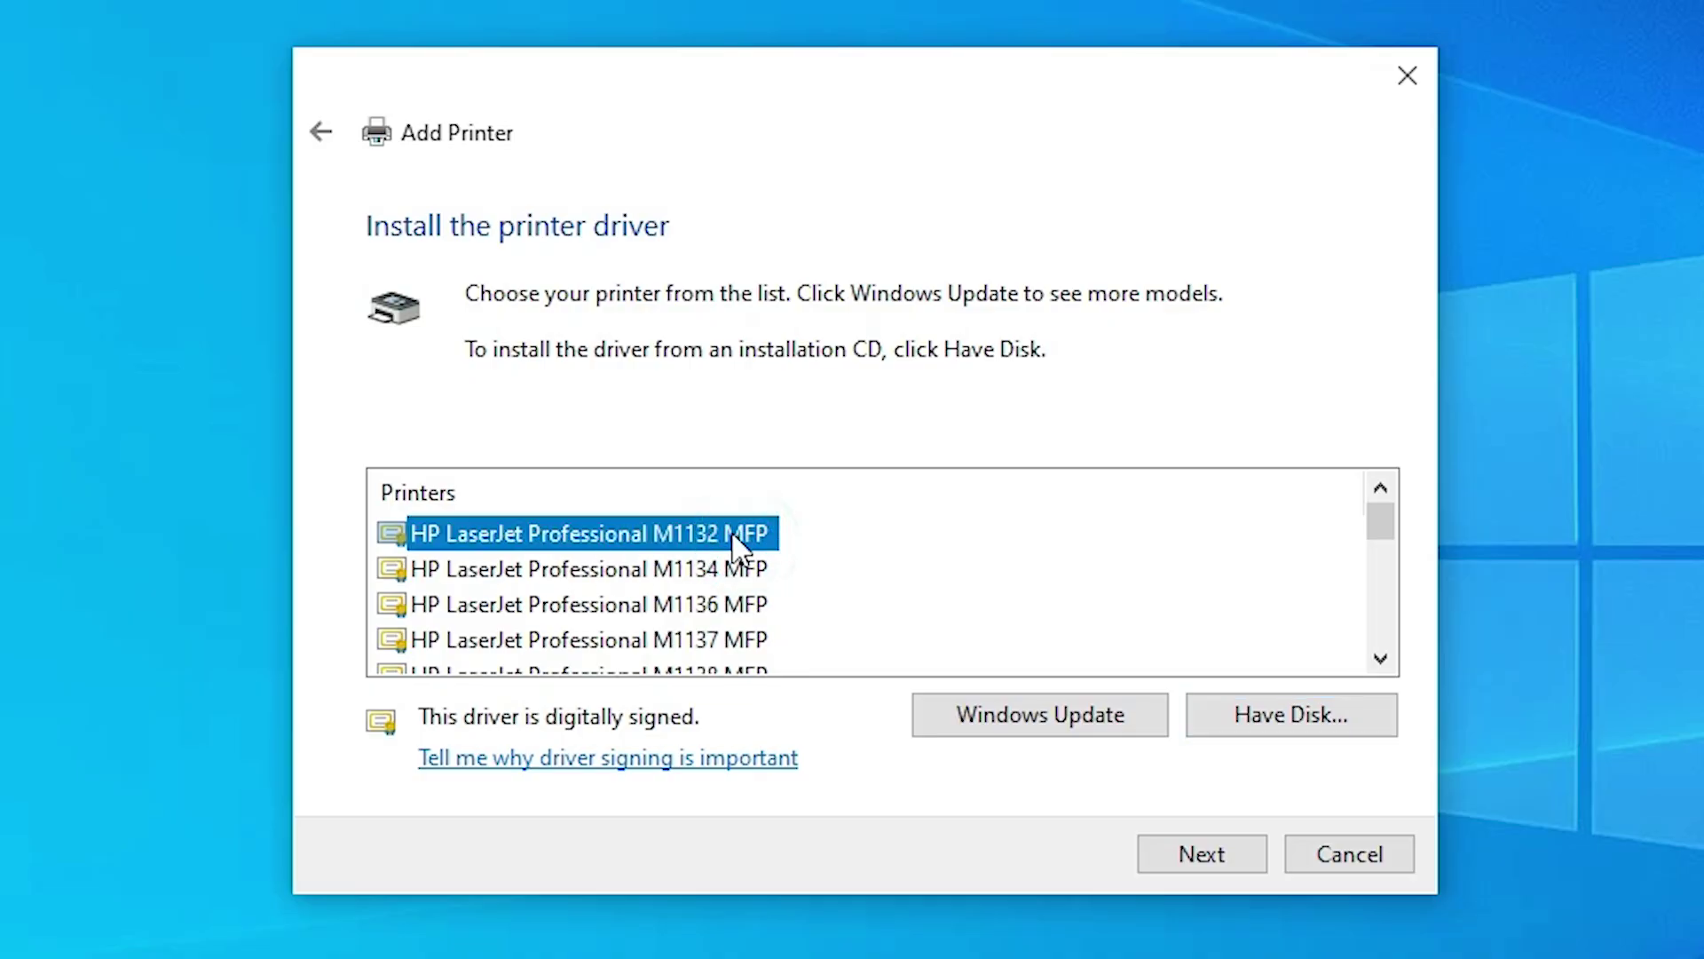
{"action": "scroll", "coordinate": [1090, 608], "scroll_direction": "down", "scroll_amount": 2}
{"action": "scroll", "coordinate": [1091, 608], "scroll_direction": "up", "scroll_amount": 2}
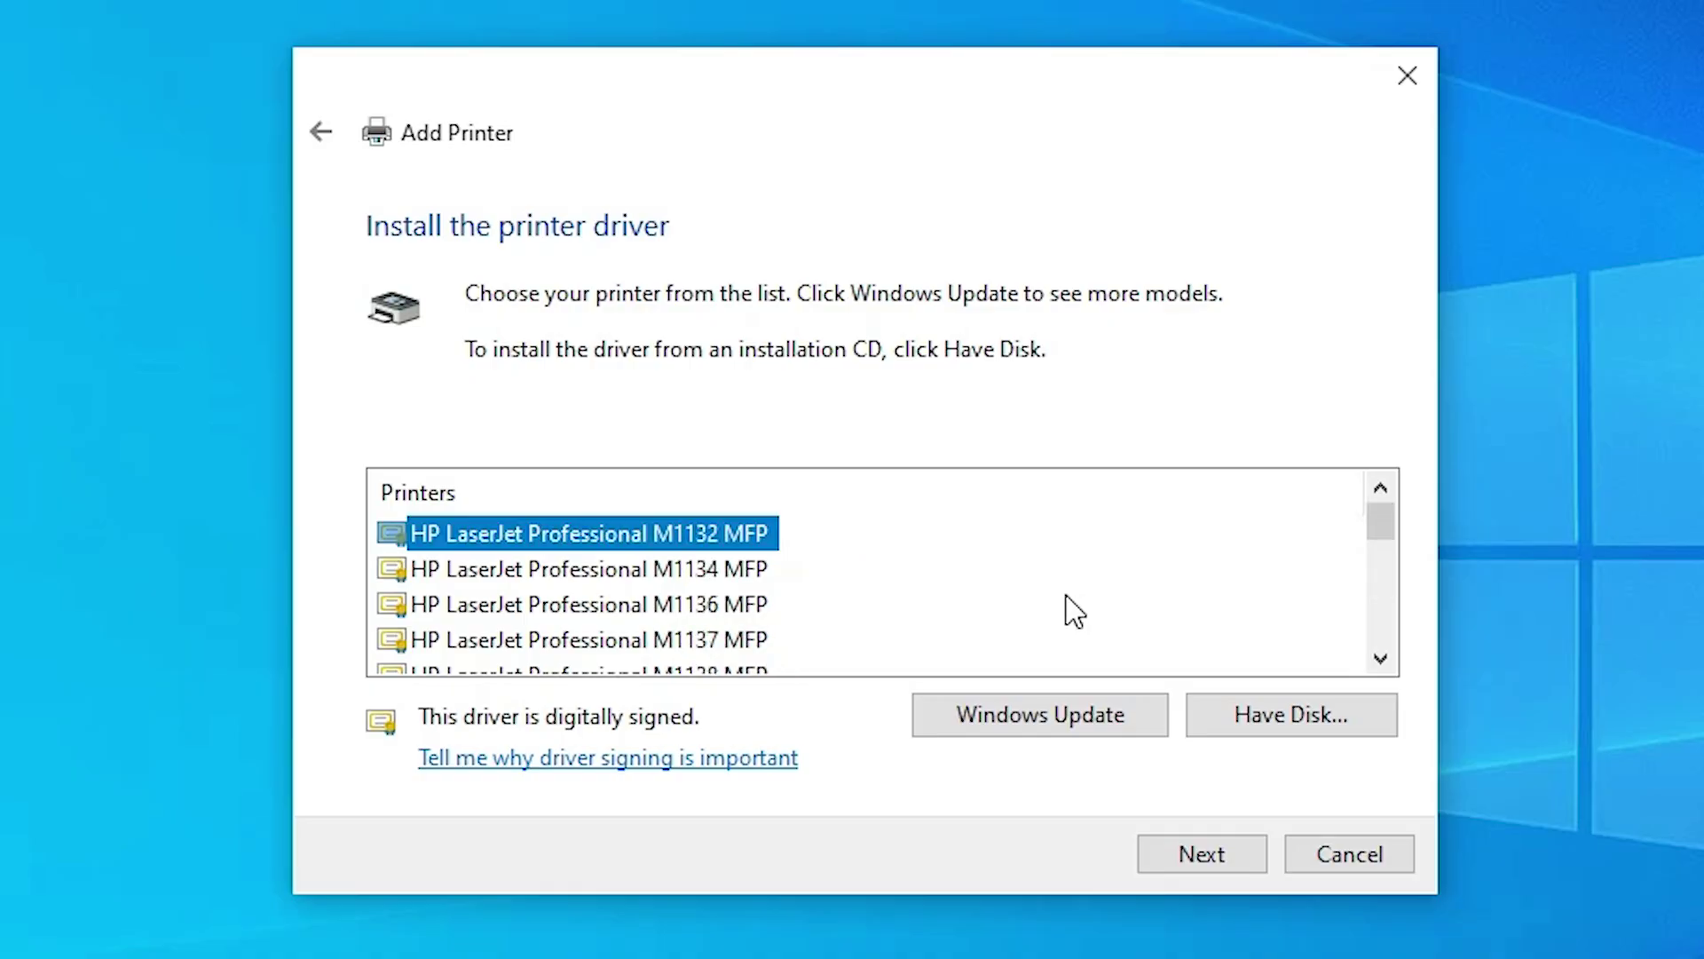
{"action": "double_click", "coordinate": [637, 533]}
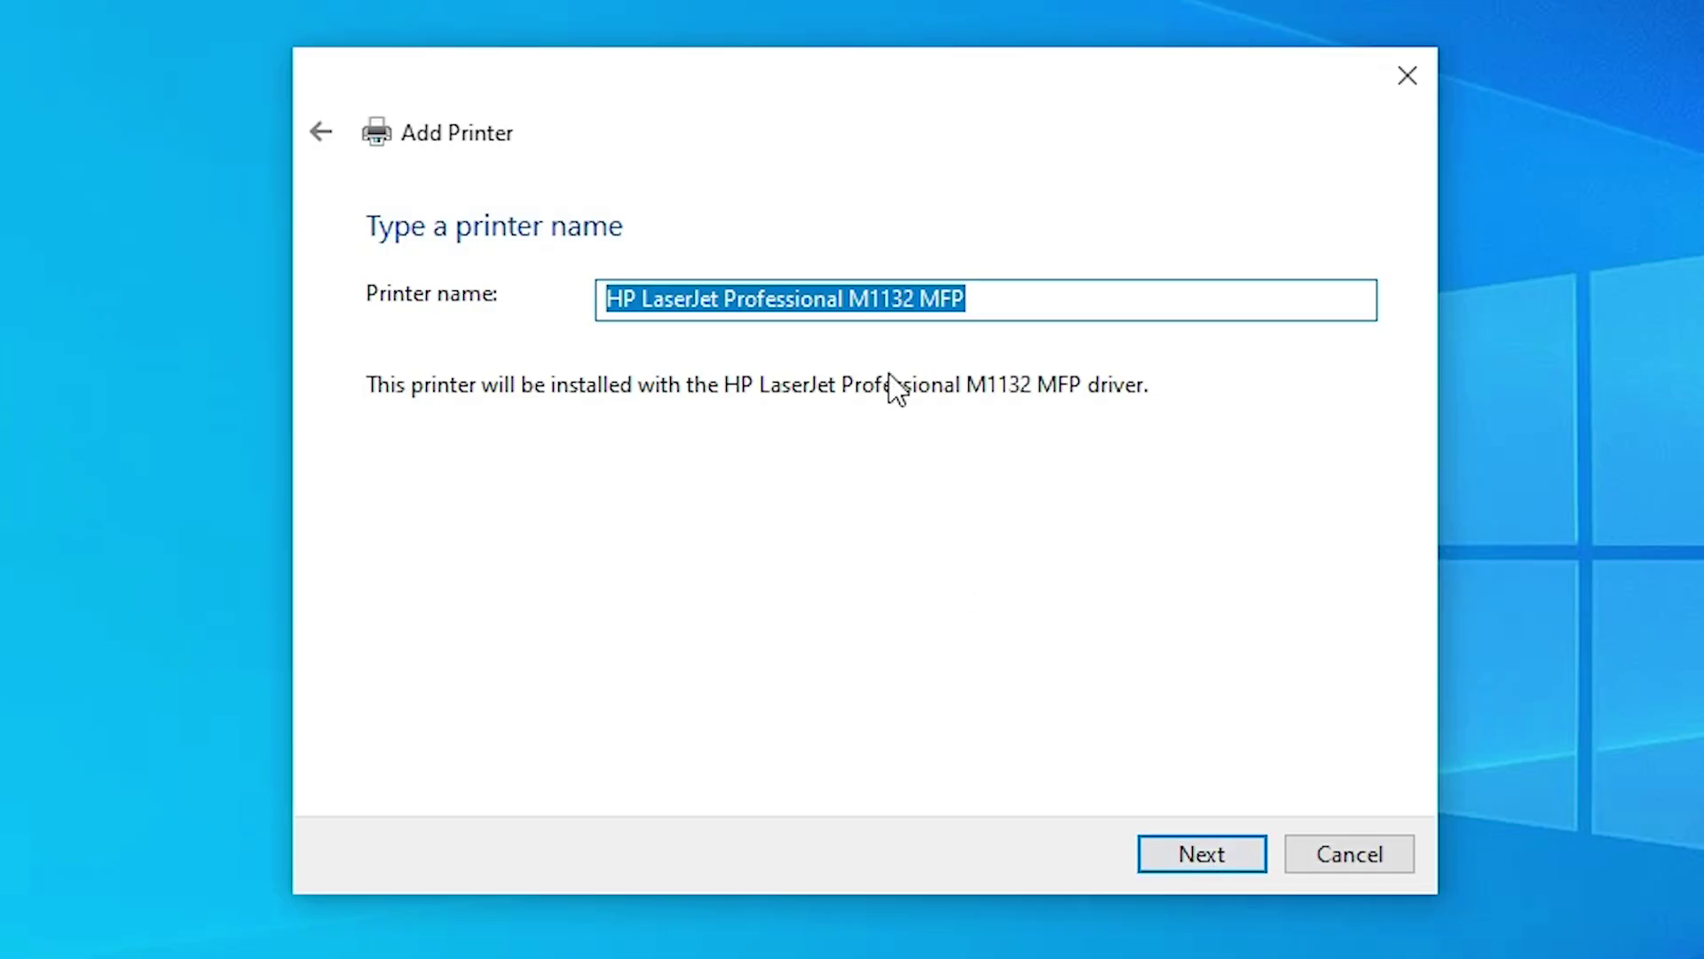
{"action": "left_click", "coordinate": [653, 299]}
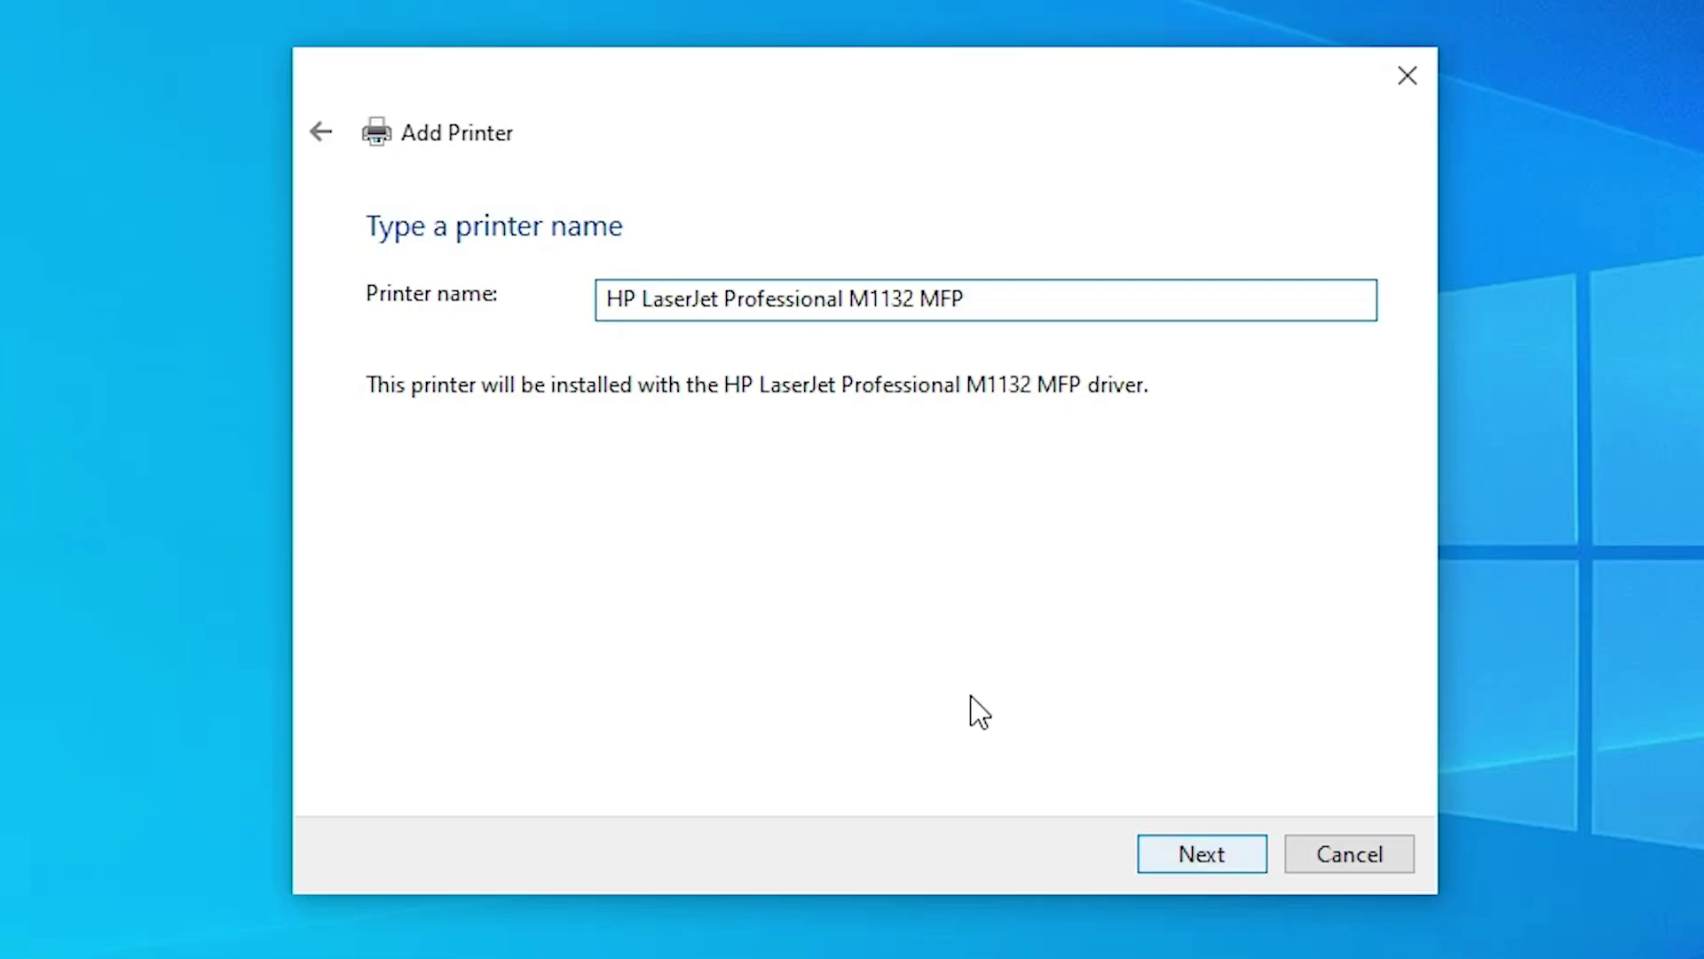
{"action": "left_click", "coordinate": [1188, 868]}
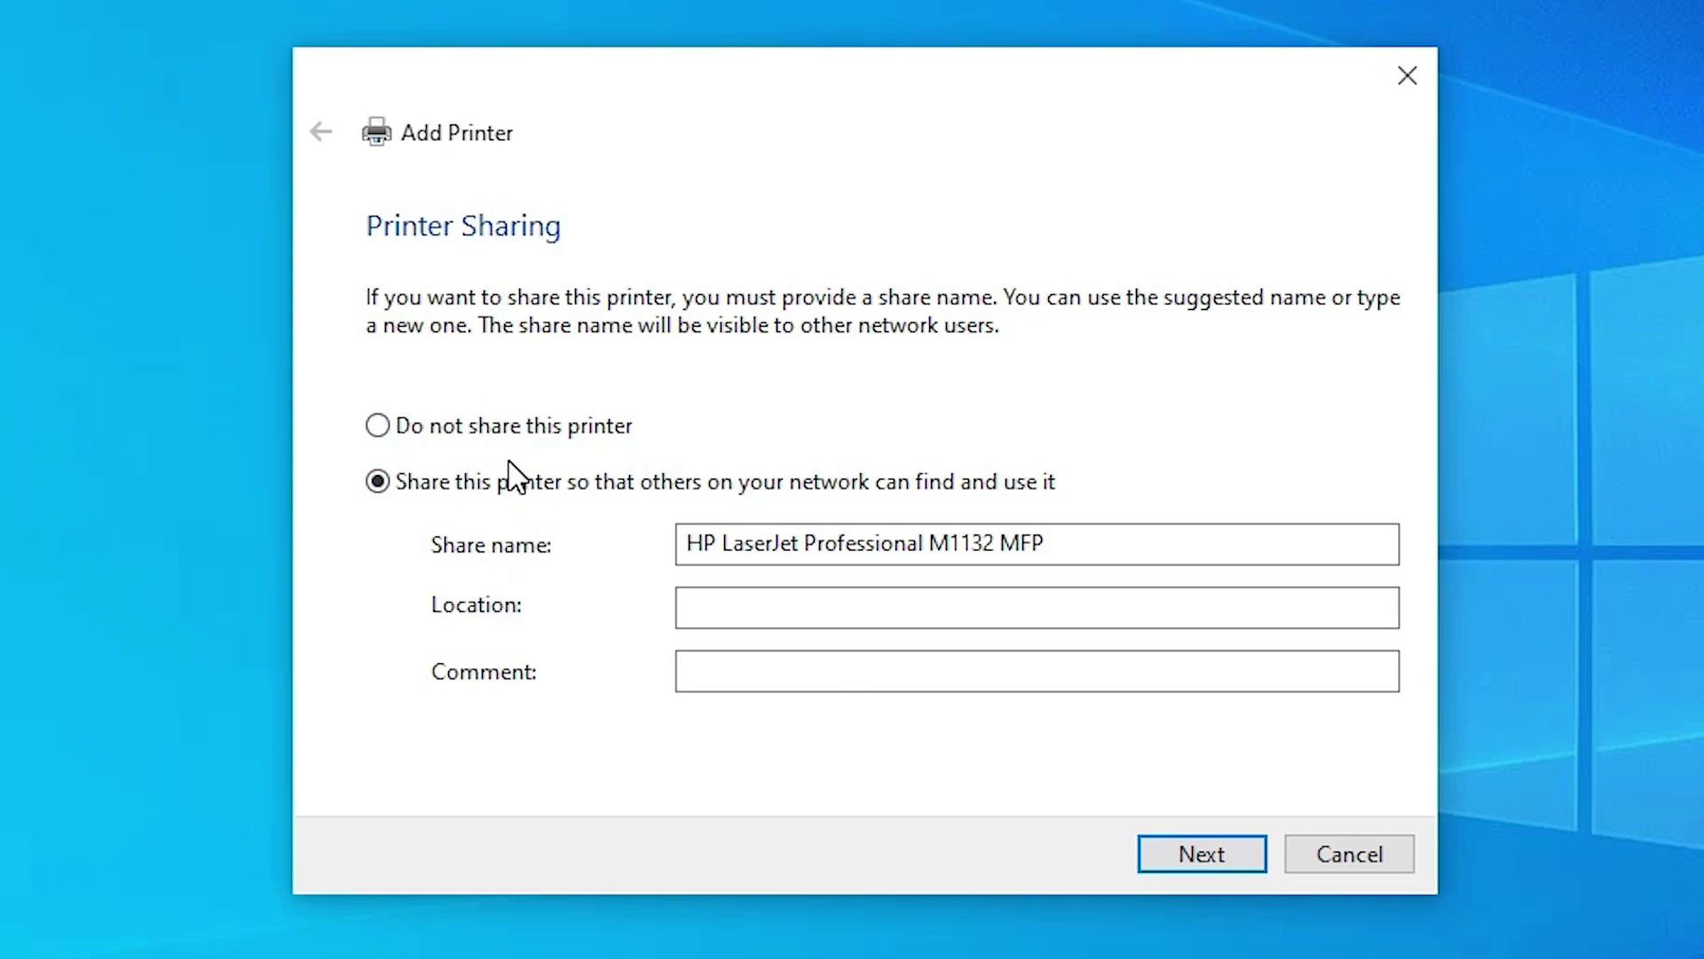
- Choose 'Do not share this printer' and finish the Add Printer wizard
{"action": "left_click", "coordinate": [498, 429]}
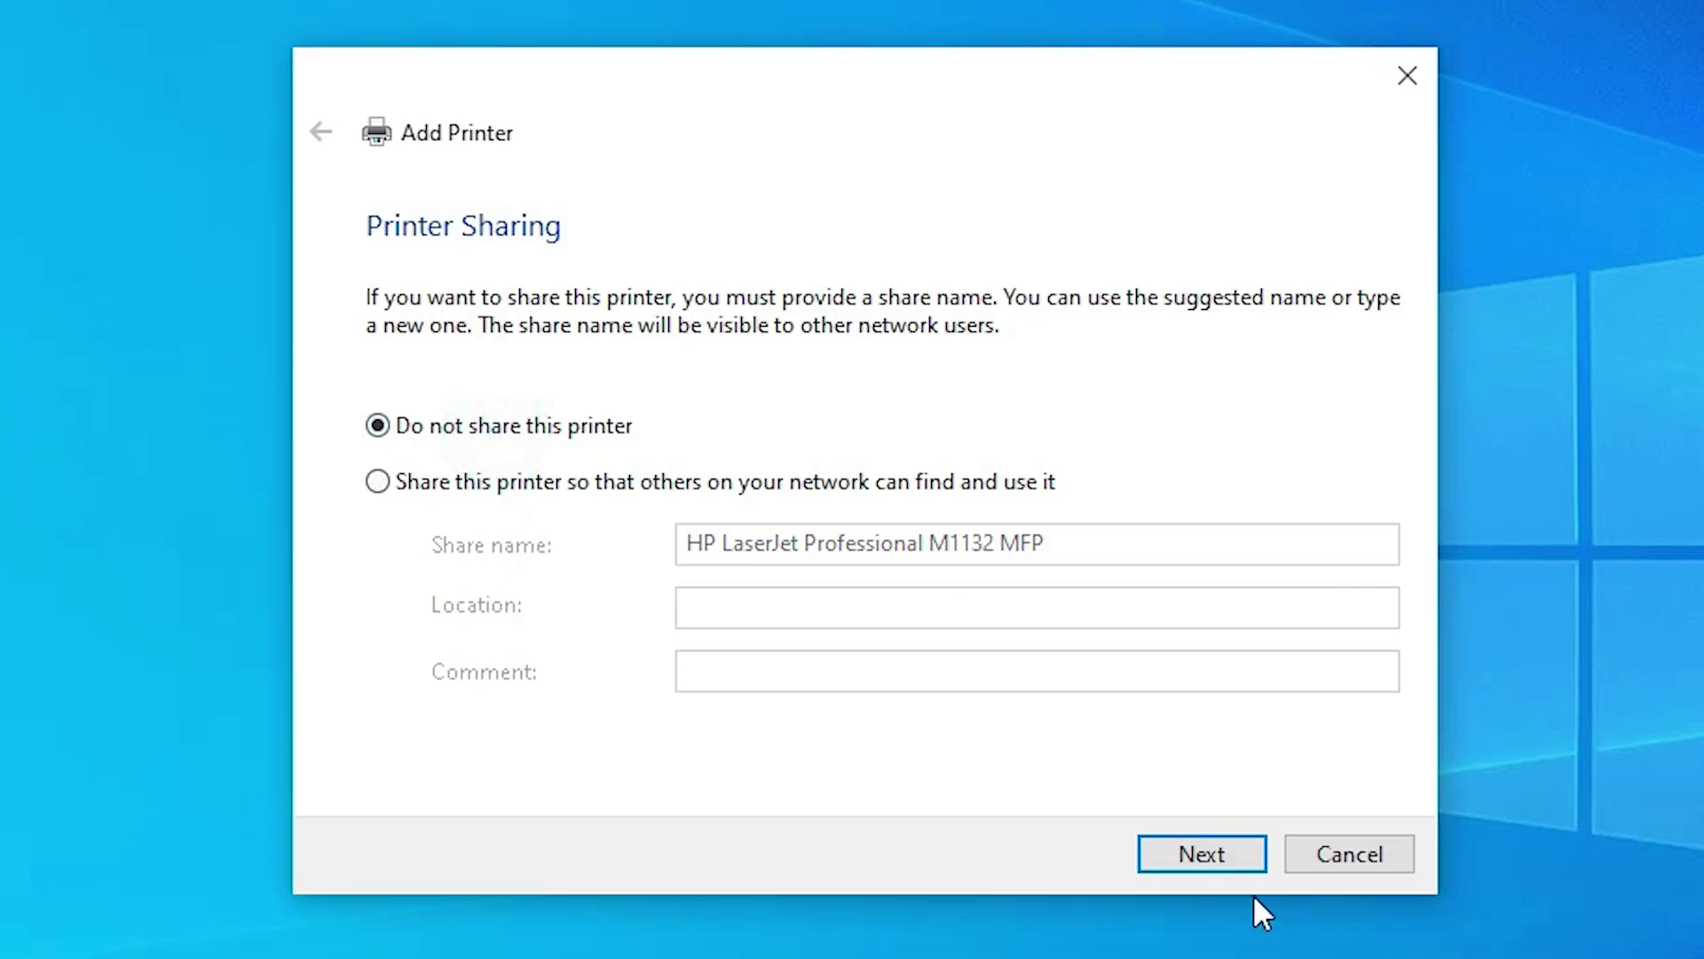
{"action": "left_click", "coordinate": [1227, 867]}
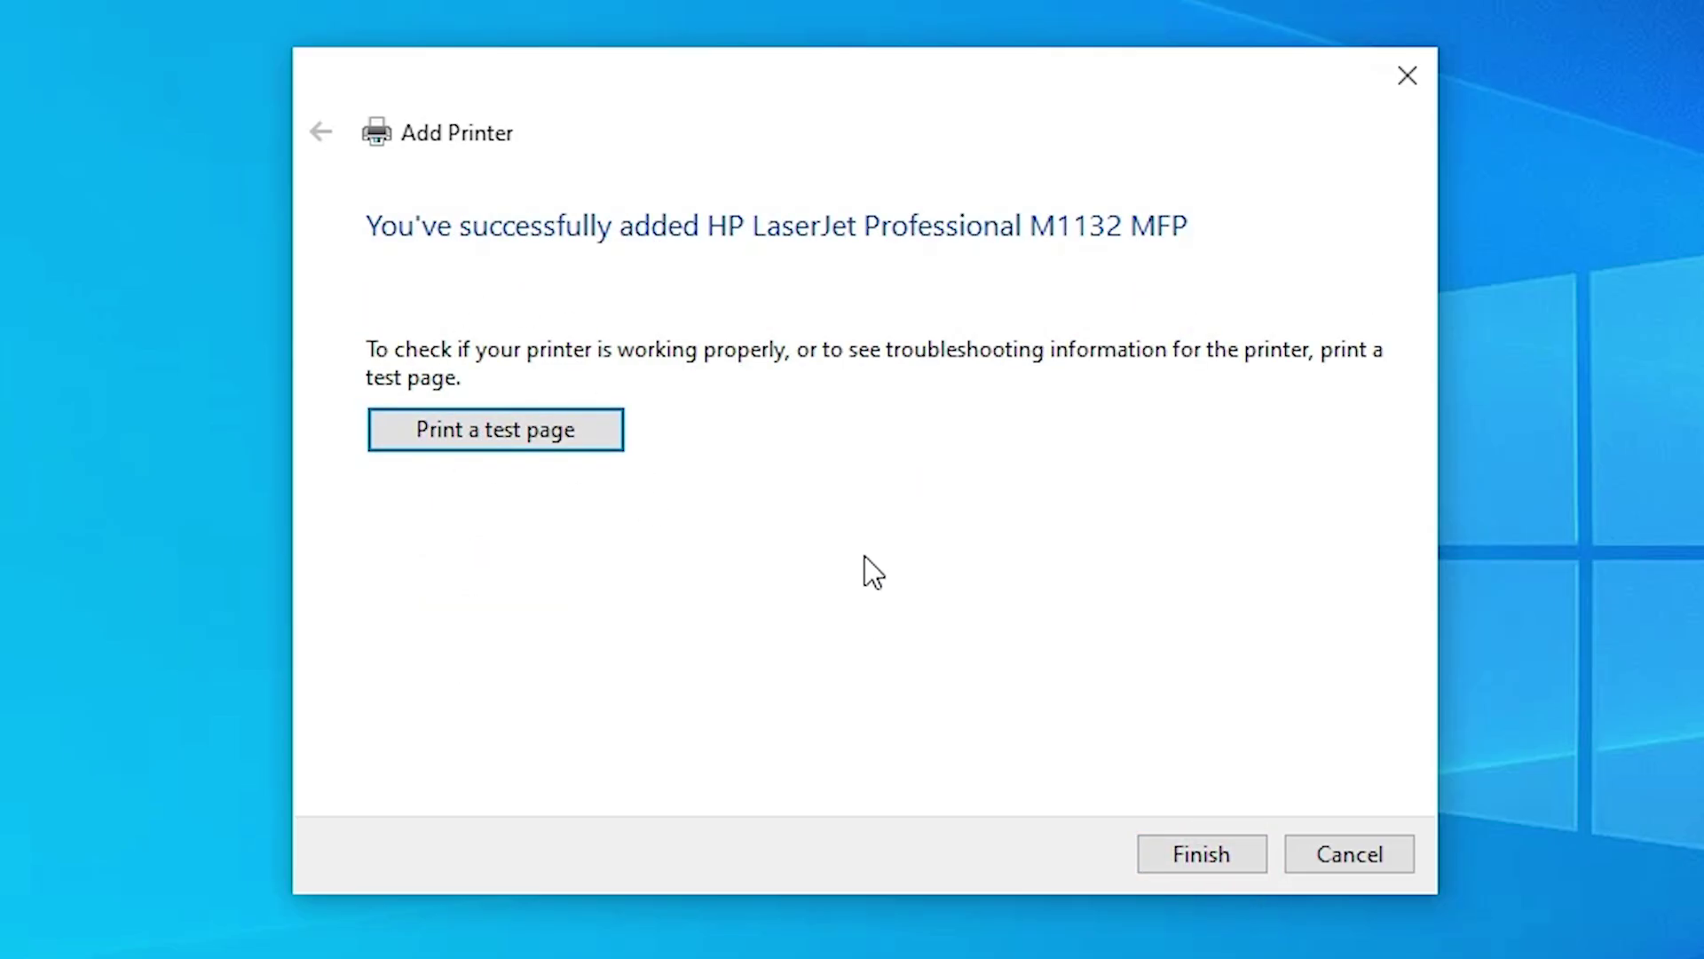
{"action": "left_click", "coordinate": [1204, 854]}
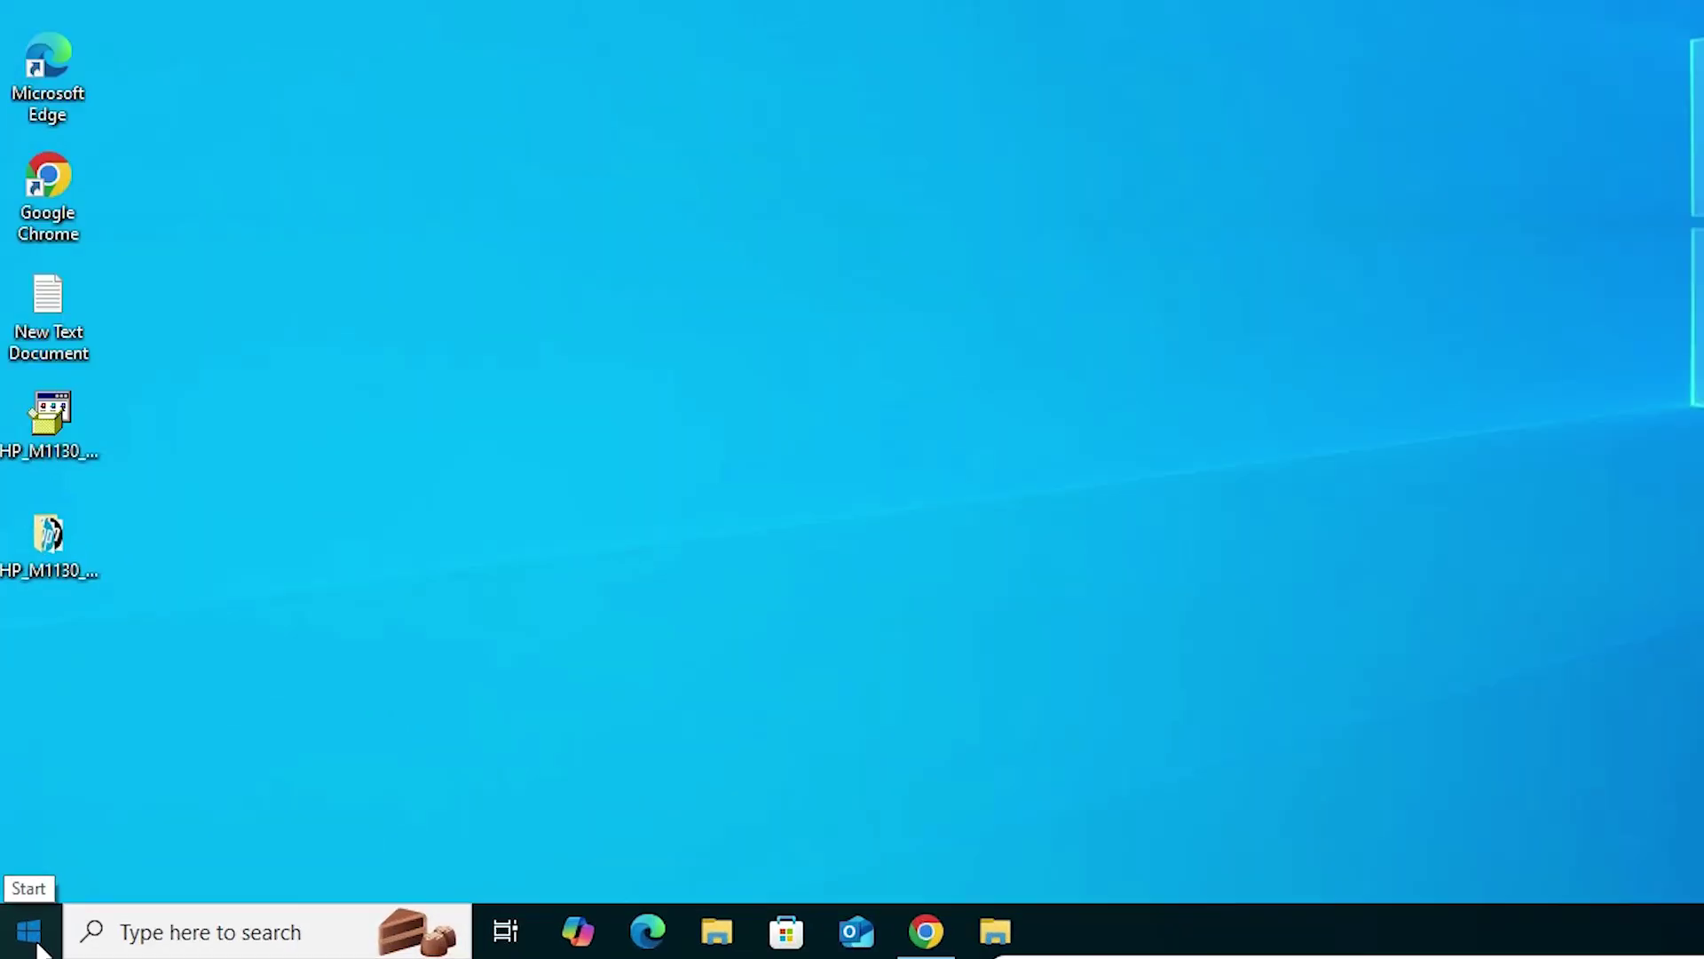
- Search the Start menu for 'pr' and launch the Printers & scanners settings page
{"action": "left_click", "coordinate": [27, 952]}
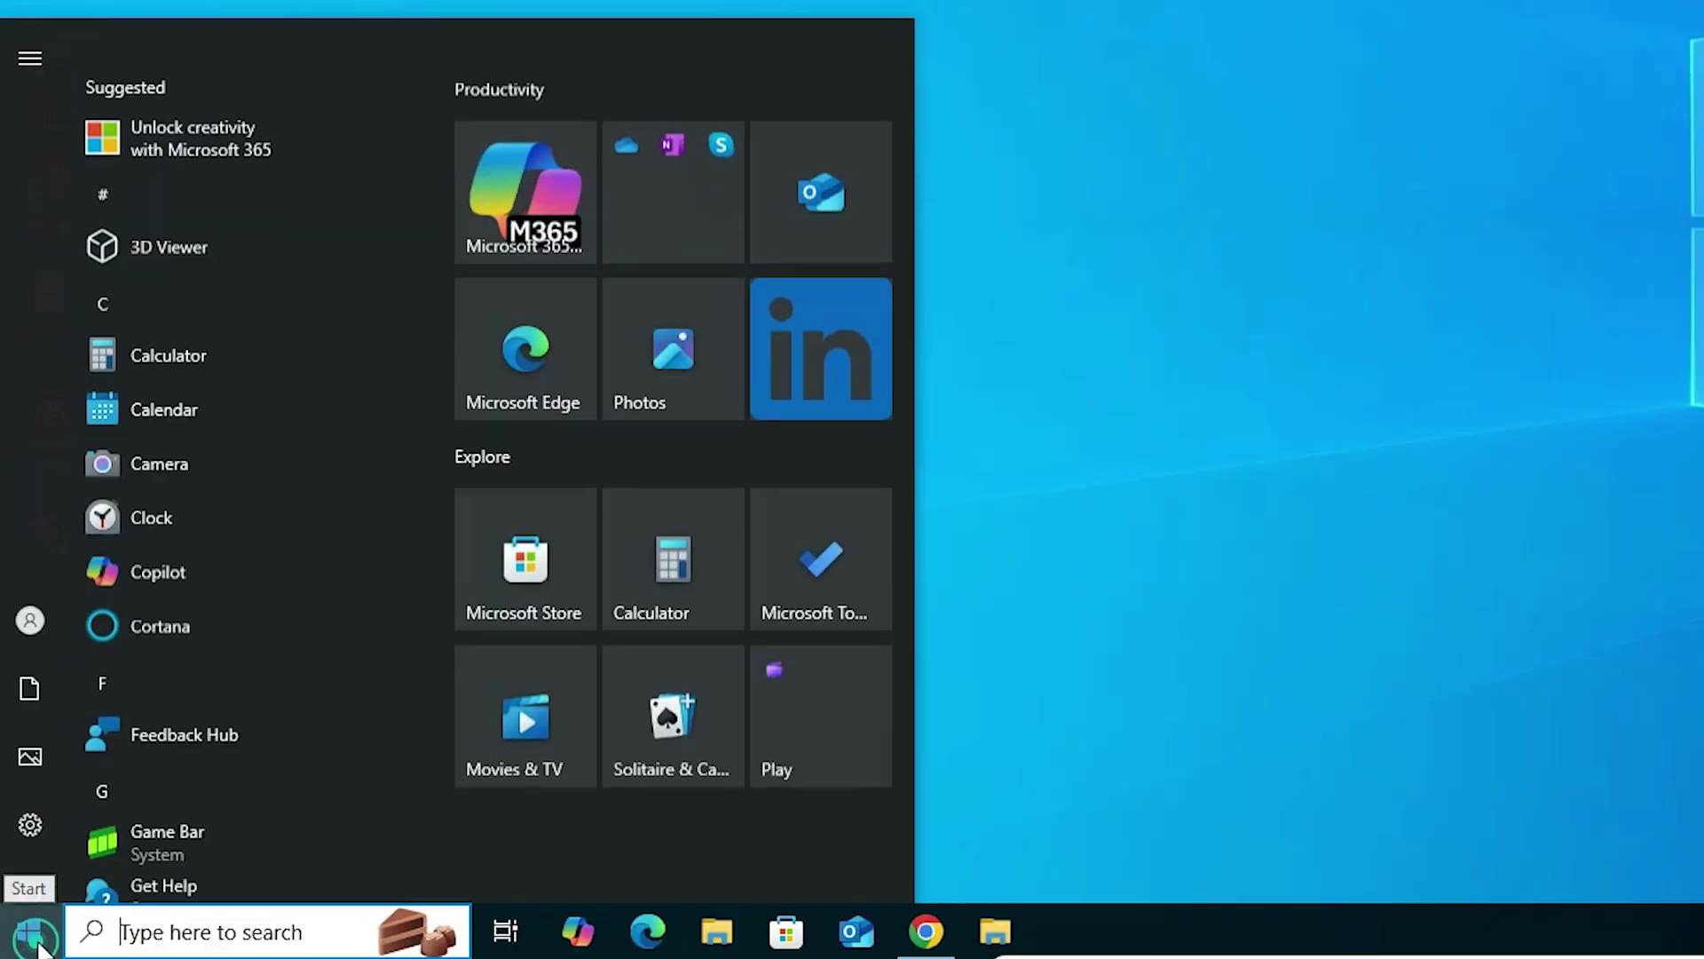
{"action": "type", "text": "pr"}
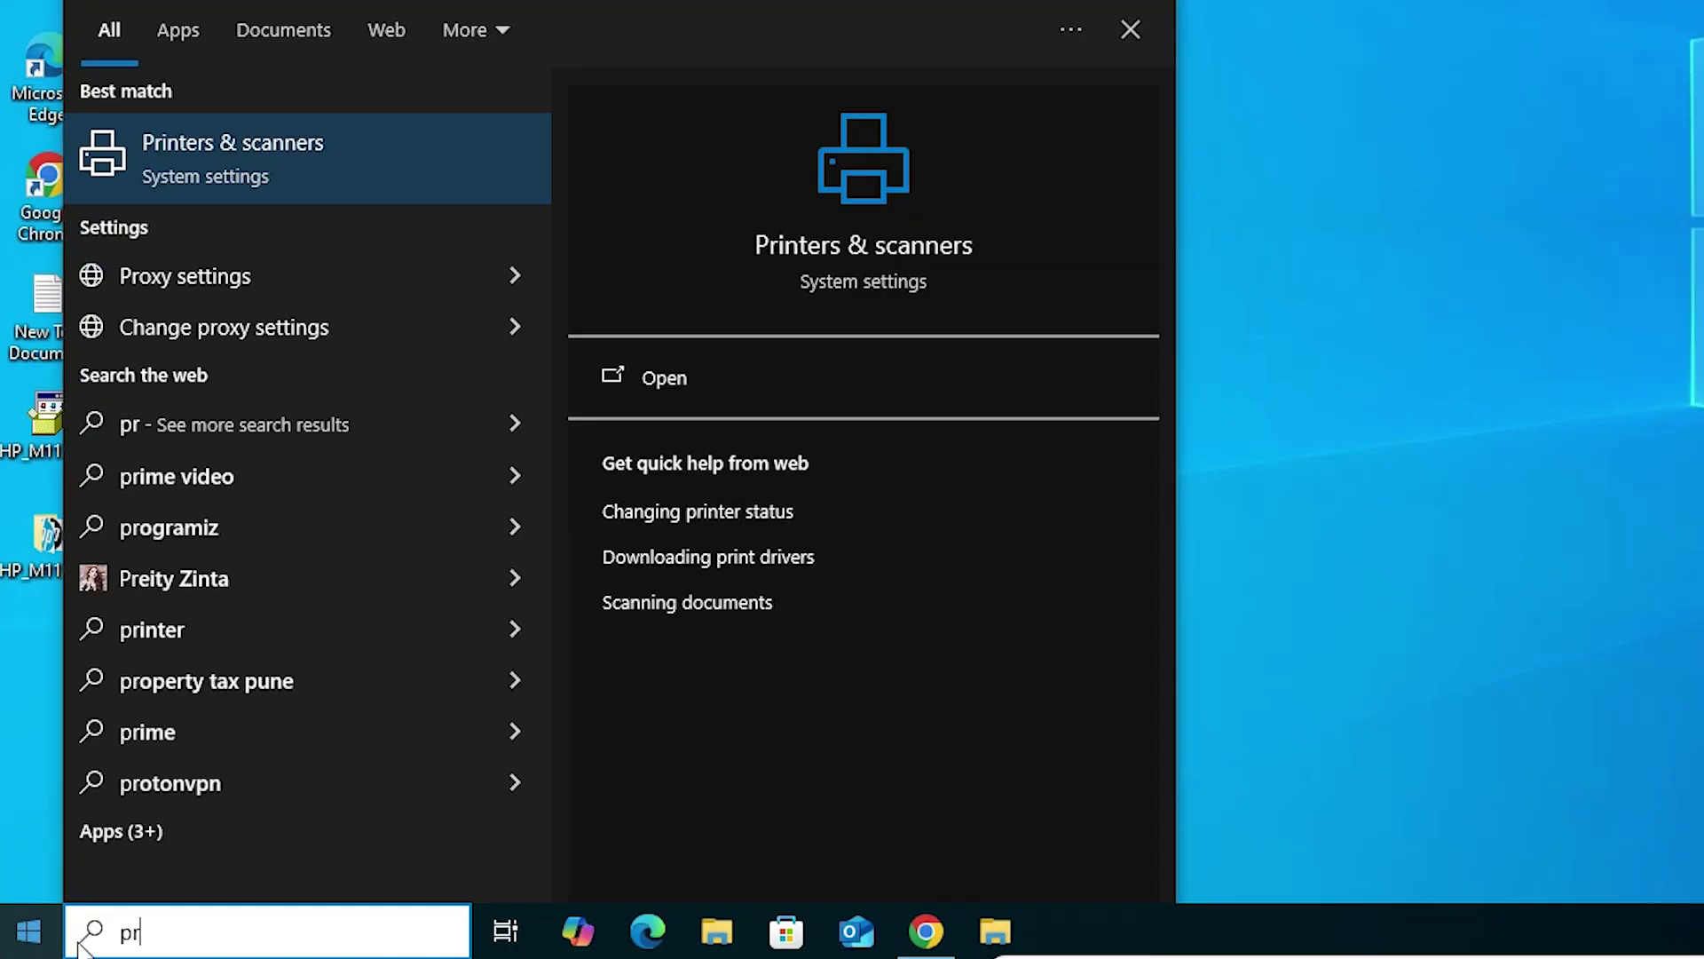
{"action": "left_click", "coordinate": [275, 152]}
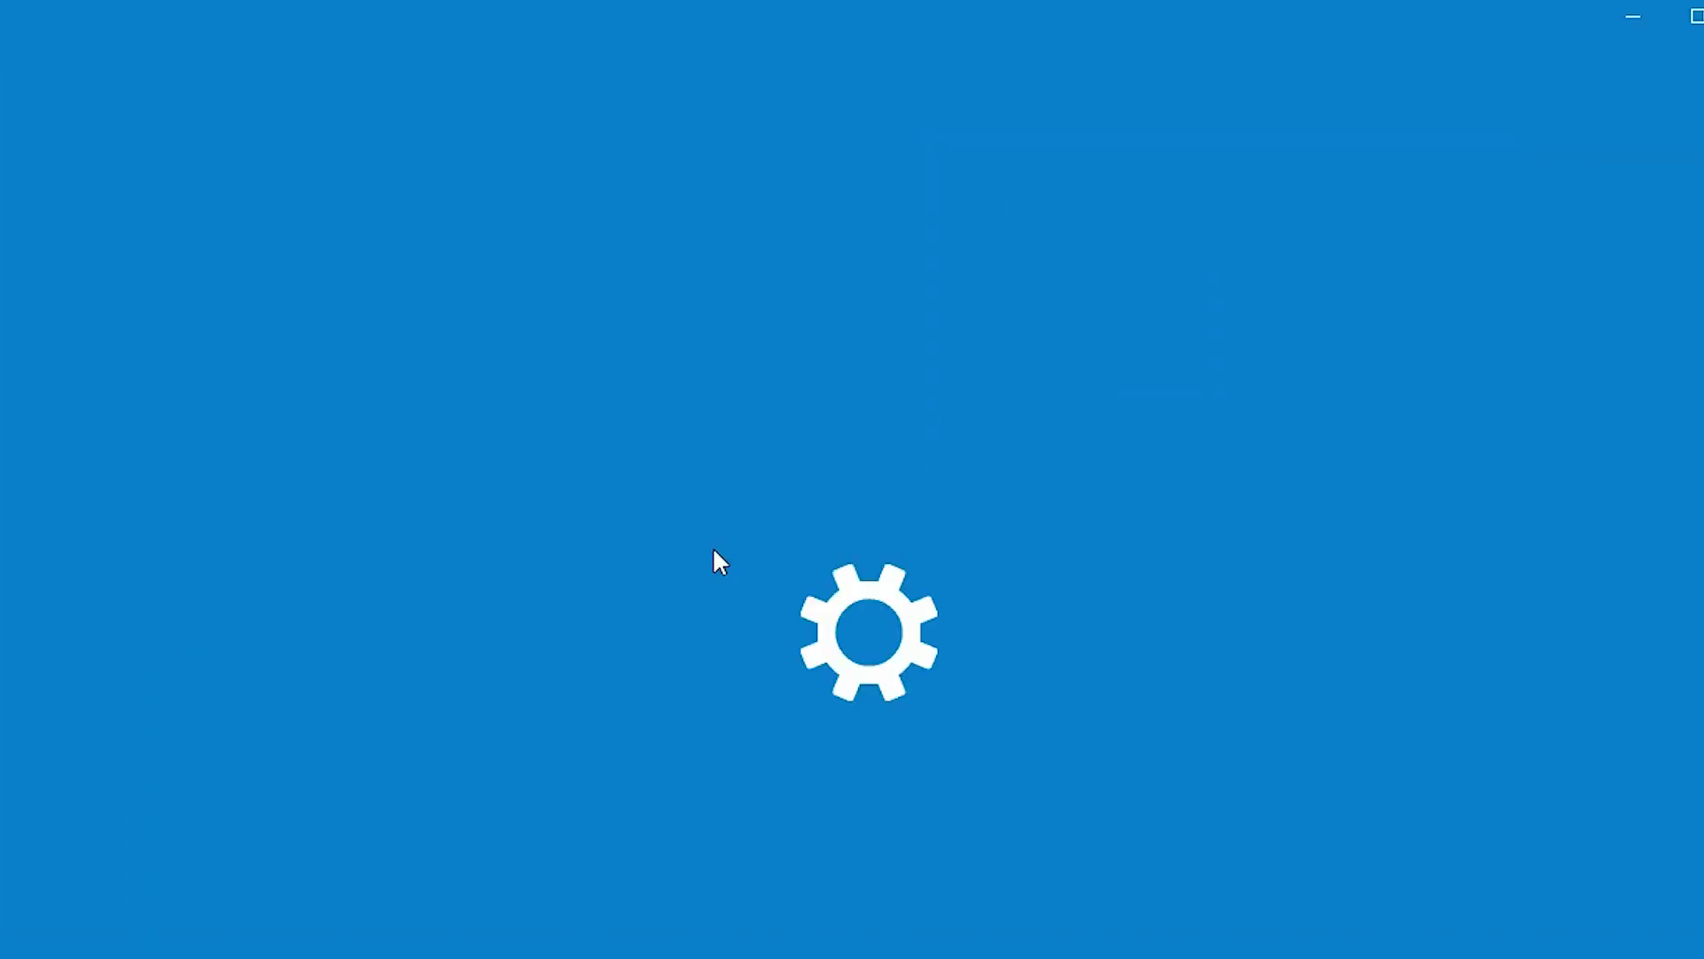